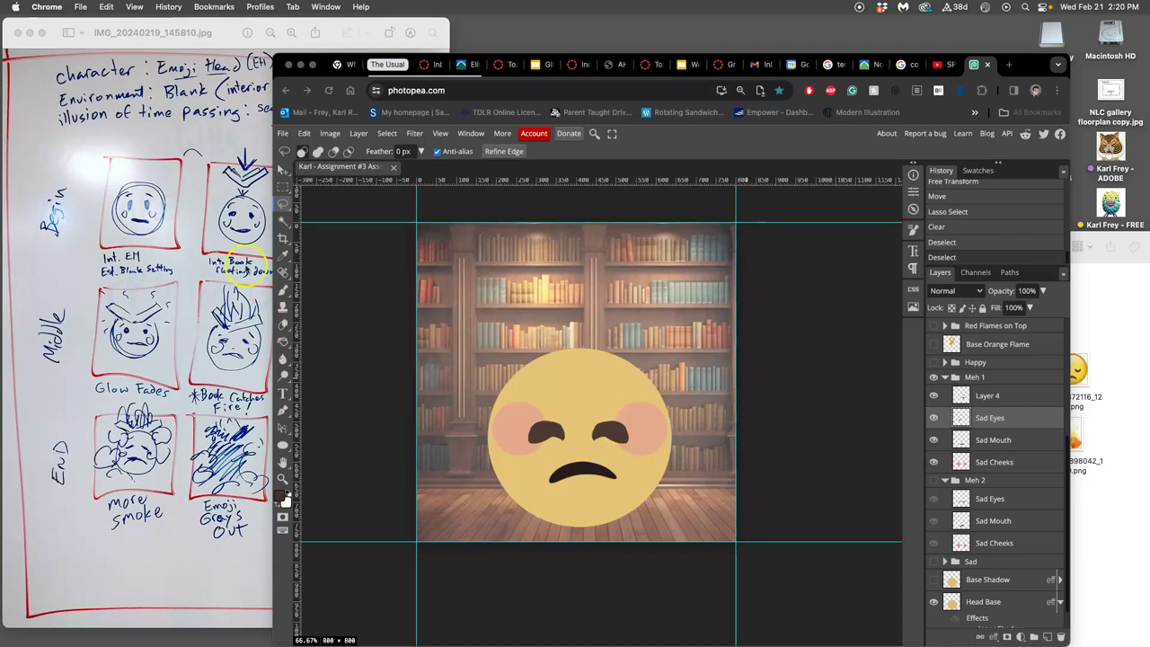
# Check the storyboard, then preview the Meh 2 expression and switch back to Meh 1.
pyautogui.click(231, 264)
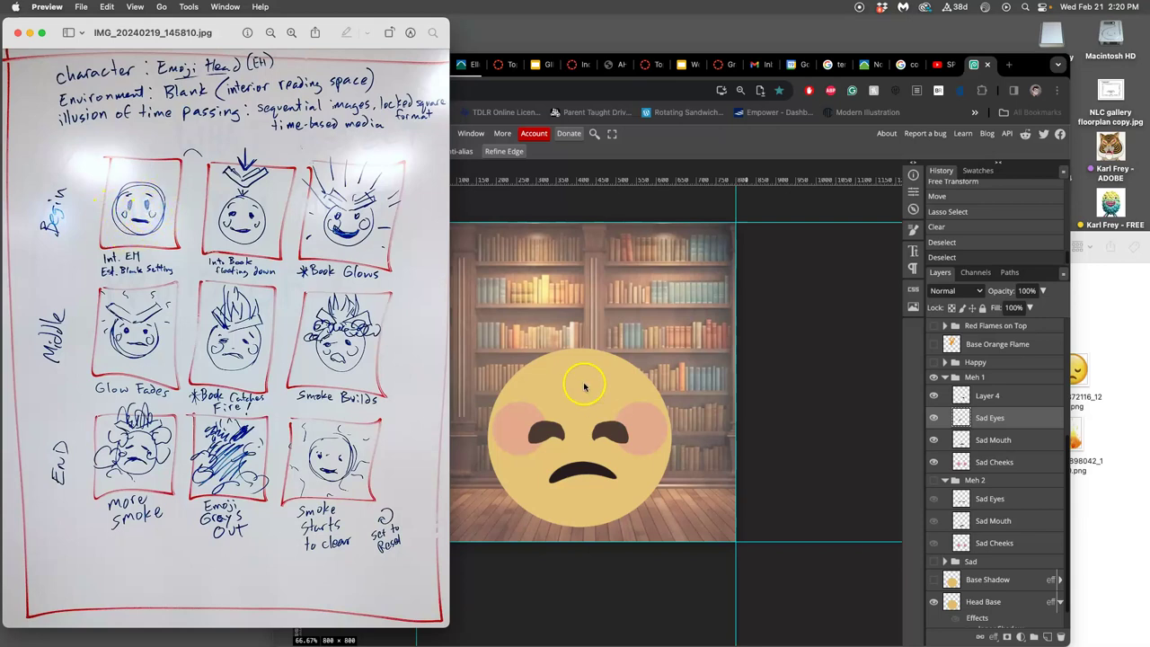
pyautogui.click(945, 434)
pyautogui.click(934, 419)
pyautogui.click(934, 419)
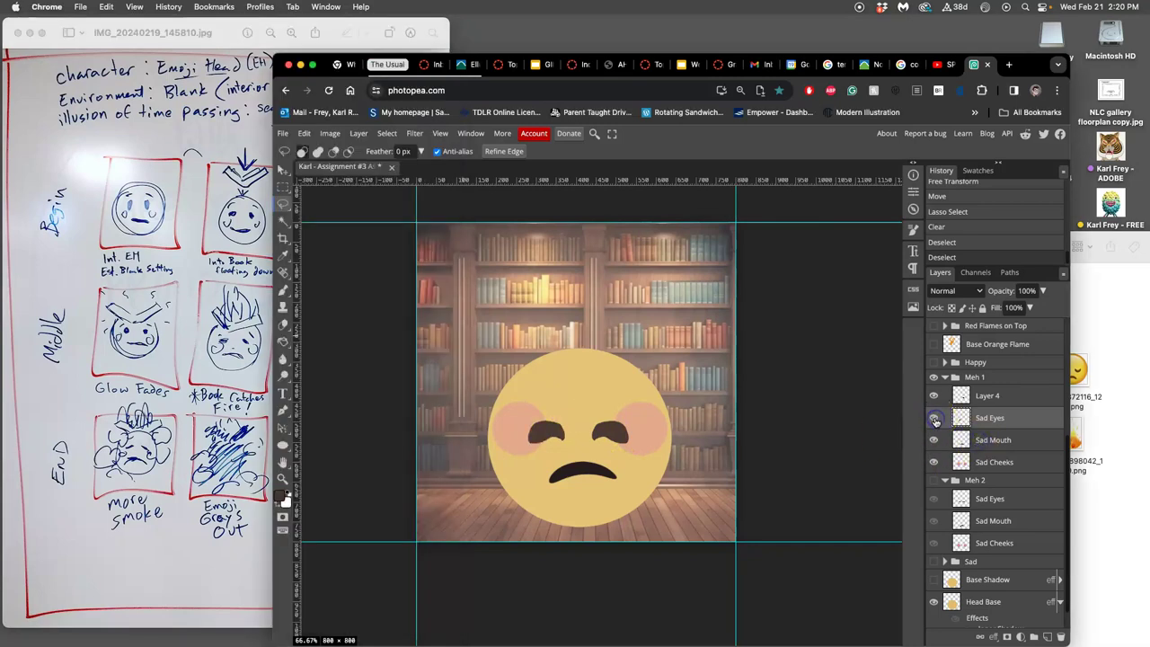
pyautogui.click(934, 481)
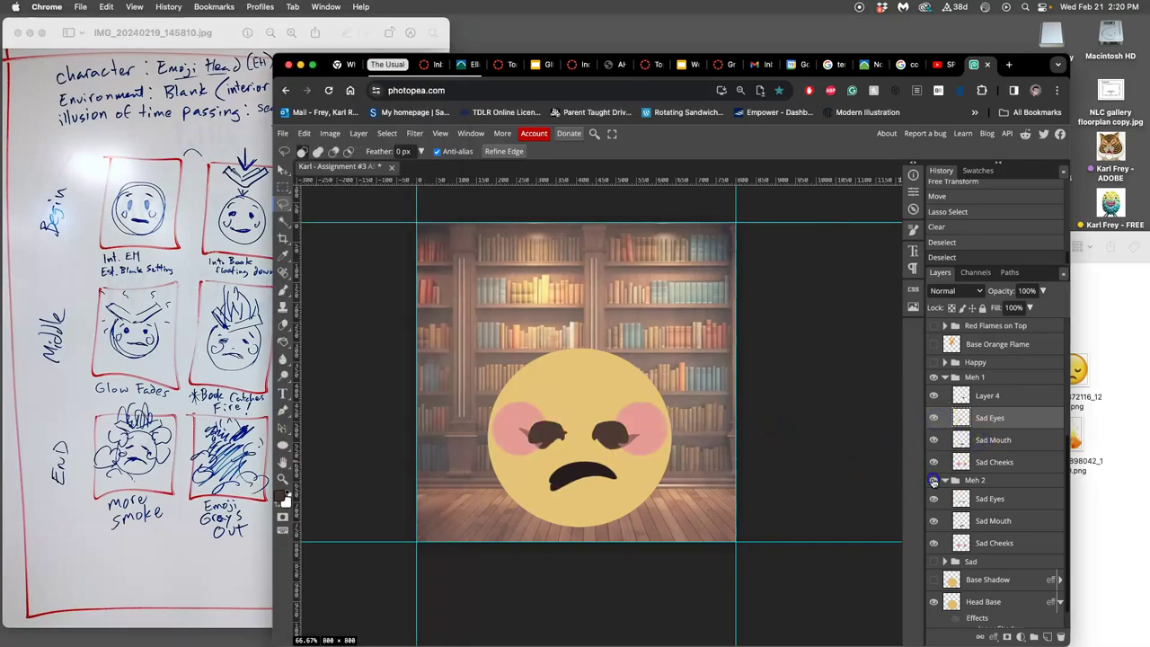
pyautogui.click(934, 377)
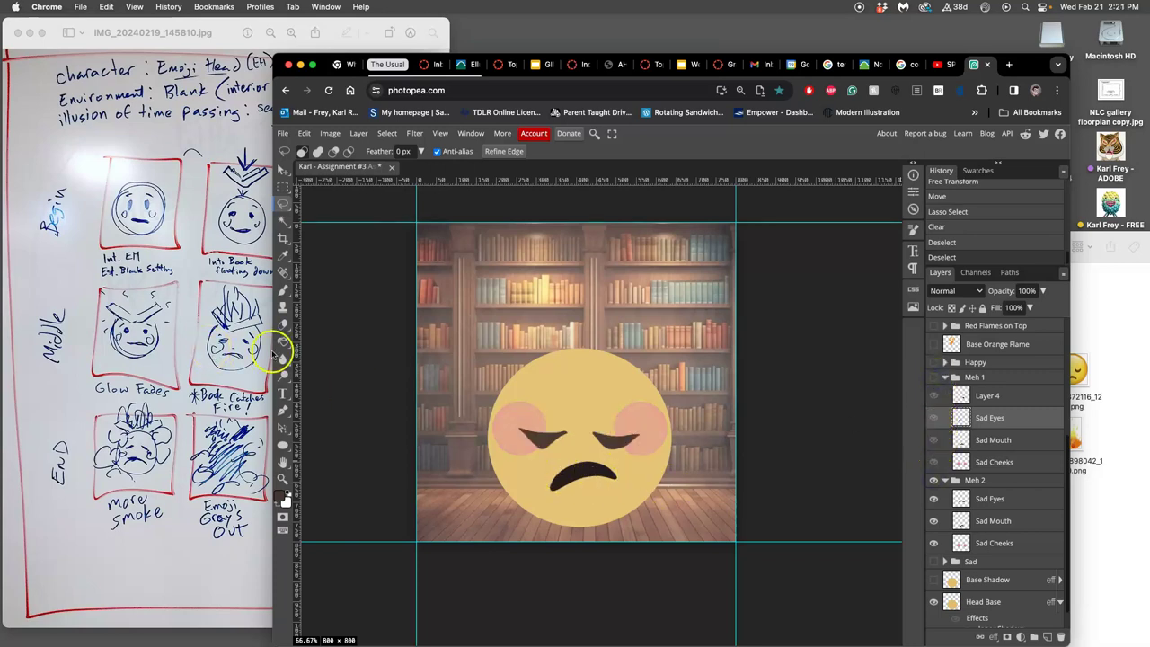
pyautogui.click(934, 378)
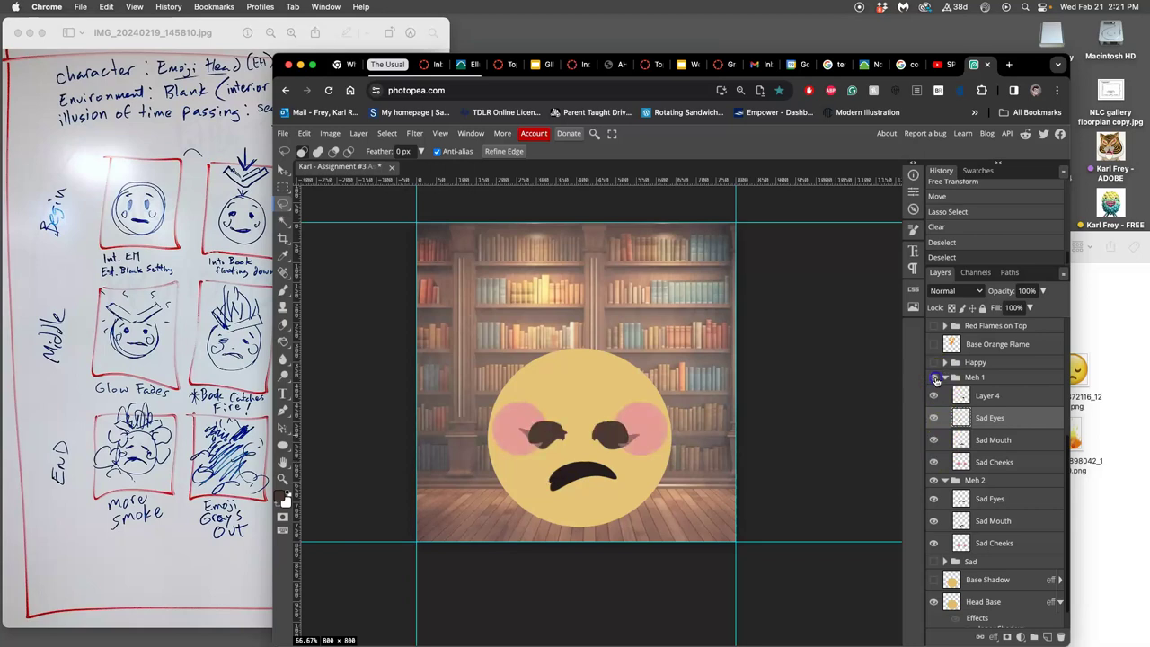
pyautogui.click(934, 481)
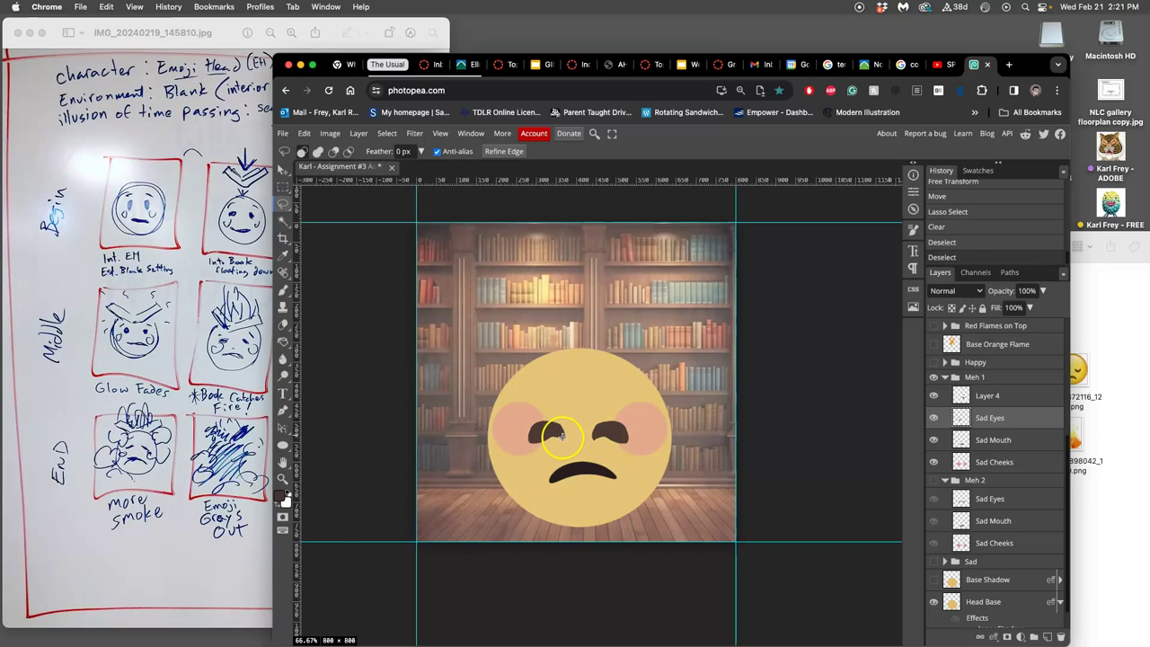
# Zoom to 200% around the emoji's eyes and select the Brush tool.
pyautogui.scroll(5, 561, 438)
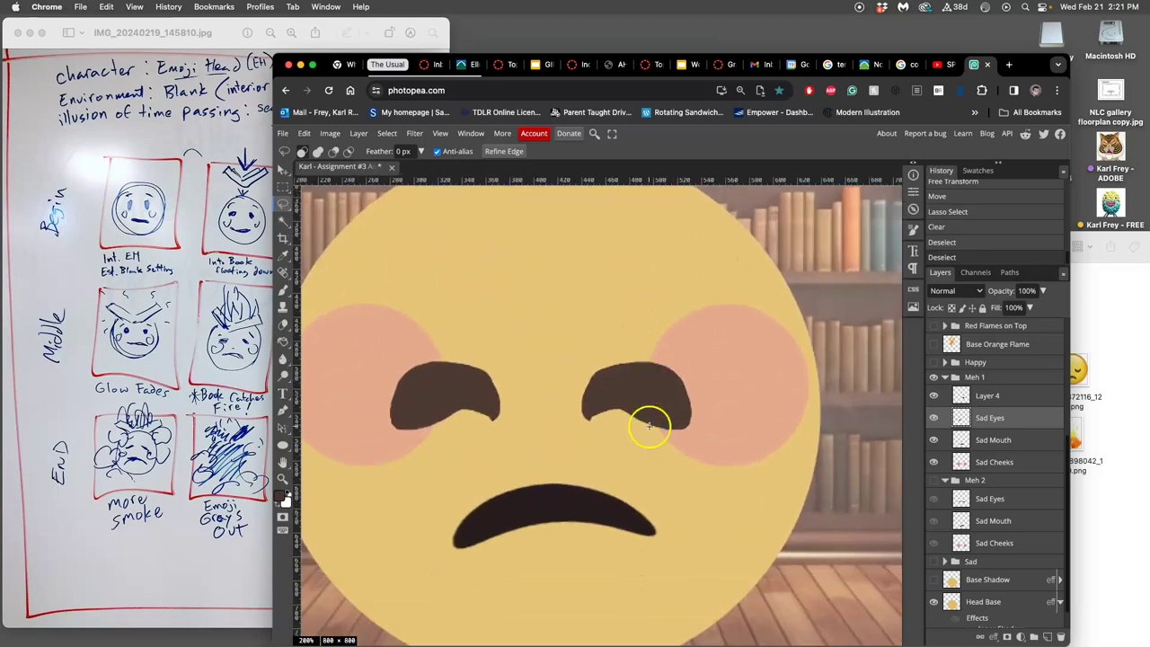
pyautogui.hscroll(-3, 610, 420)
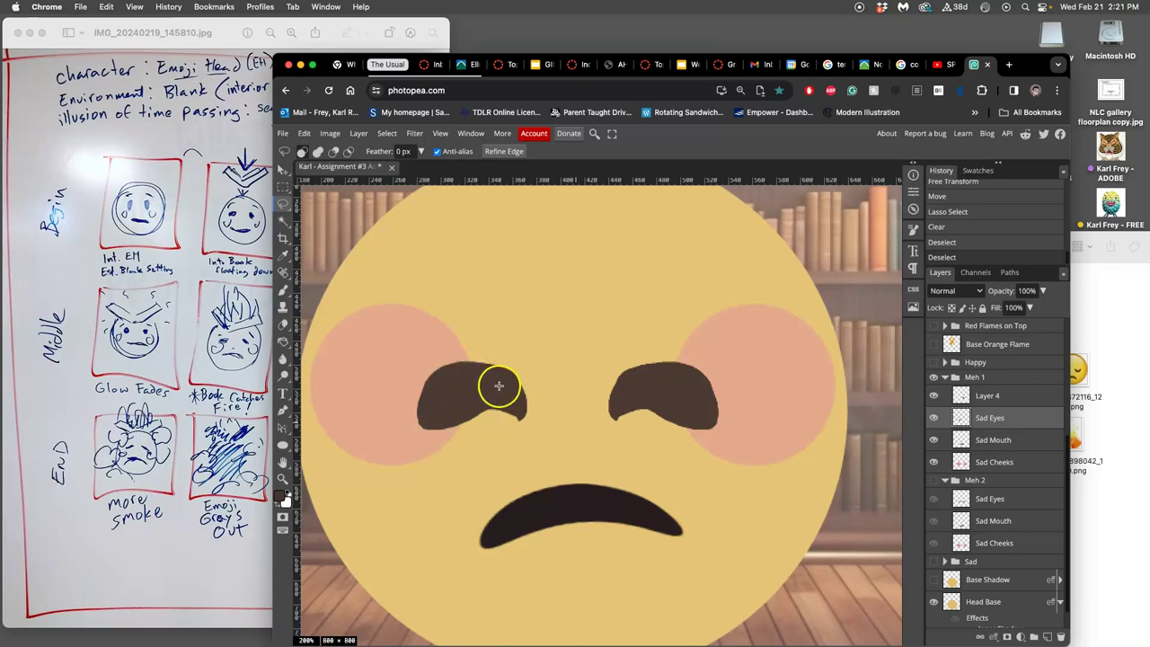
pyautogui.hscroll(-4, 499, 385)
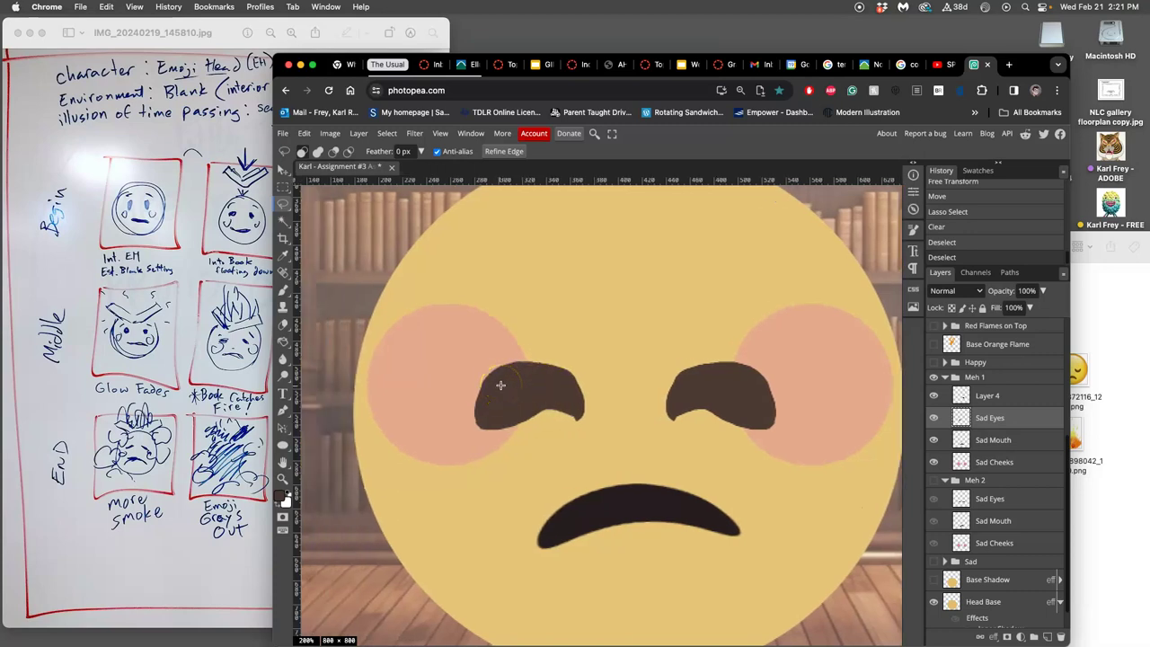
pyautogui.click(466, 323)
pyautogui.click(284, 293)
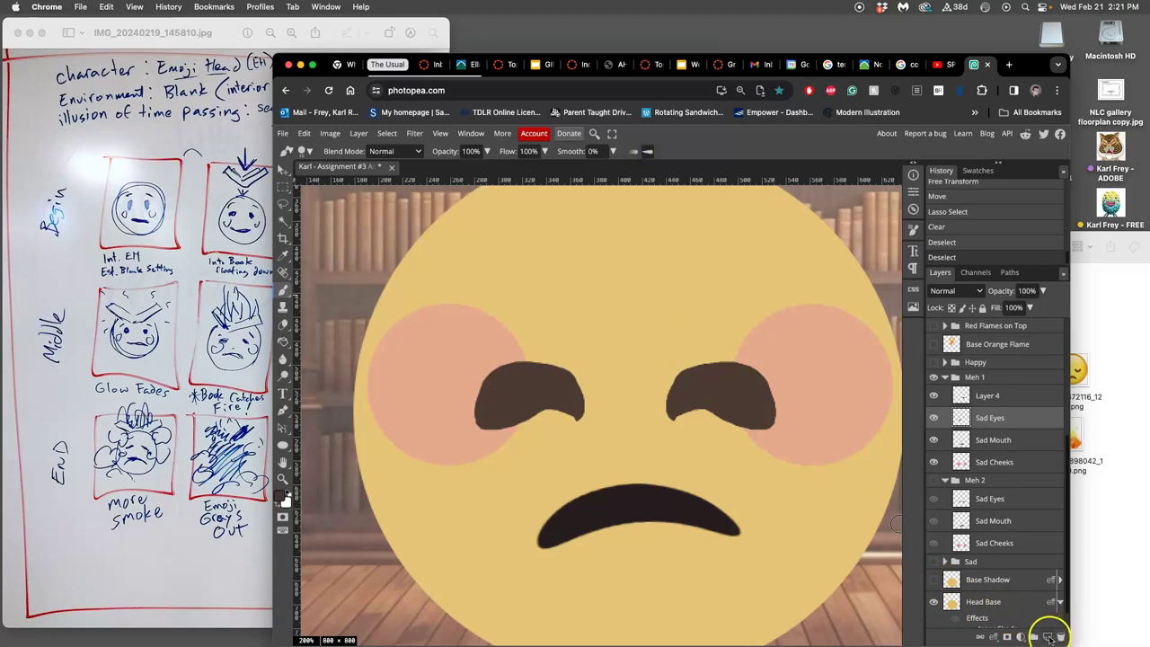
# Add a new Layer 5 above Sad Eyes and set a 34 px hard round brush.
pyautogui.click(1048, 636)
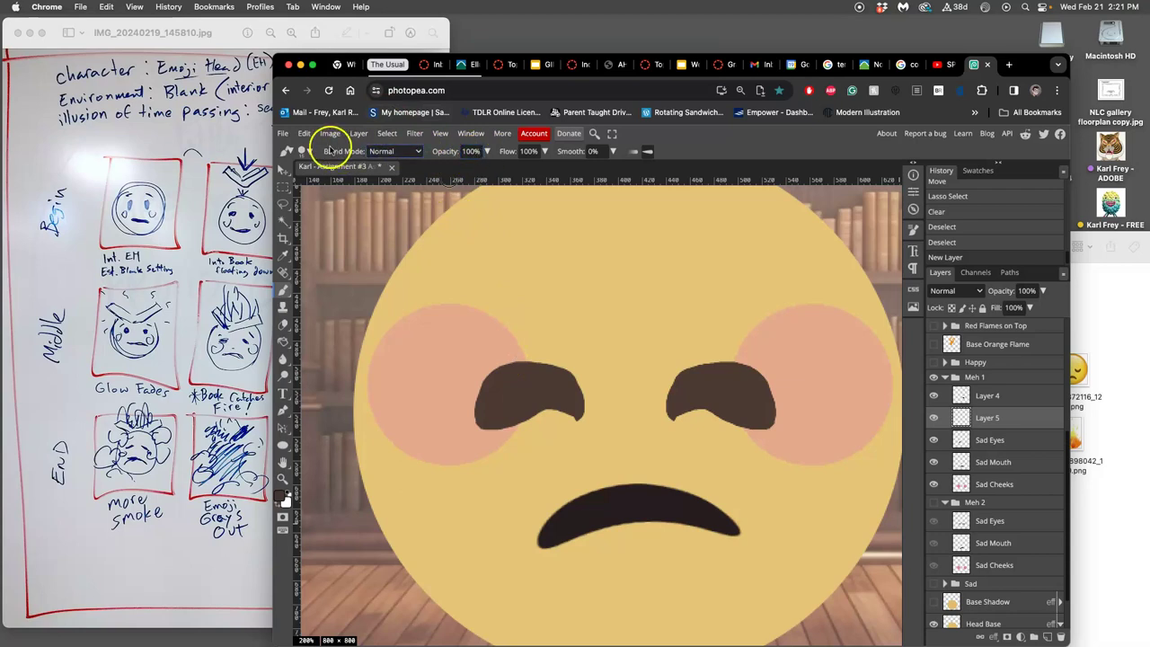
pyautogui.click(308, 151)
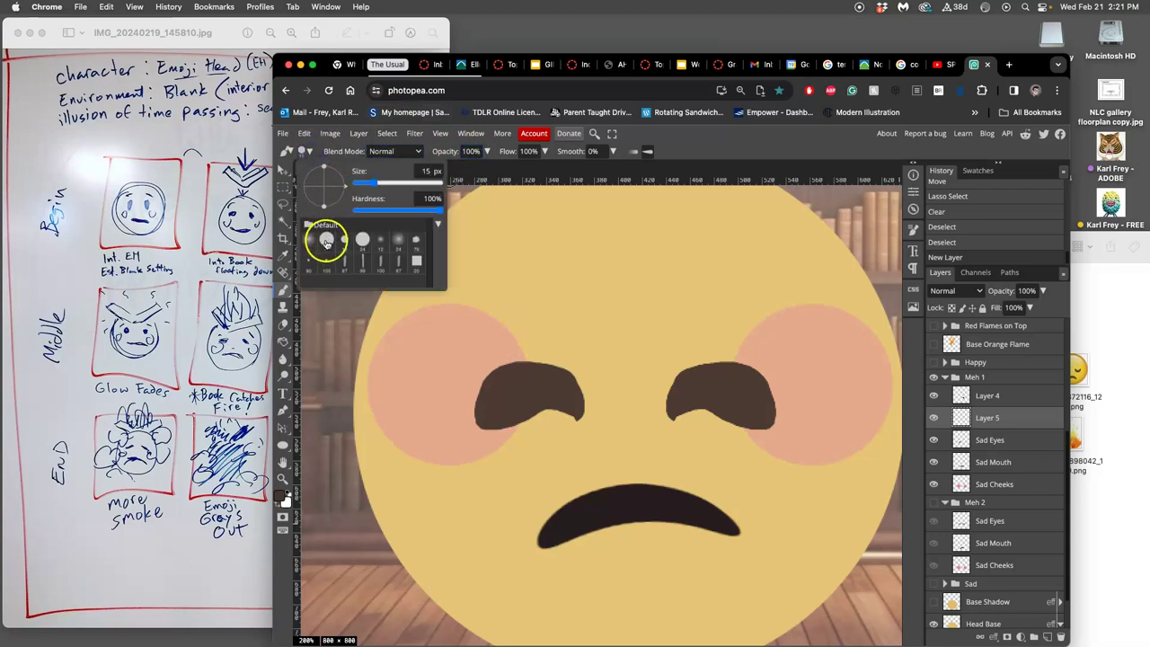
pyautogui.click(326, 241)
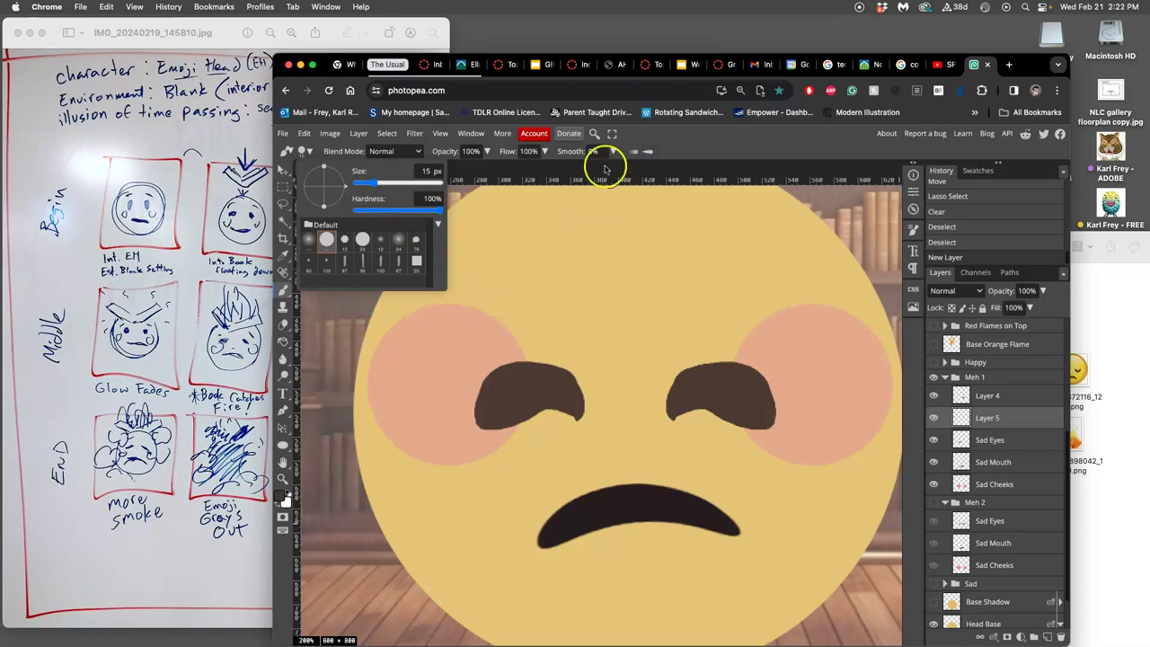
pyautogui.moveTo(395, 183); pyautogui.dragTo(384, 184)
pyautogui.click(649, 154)
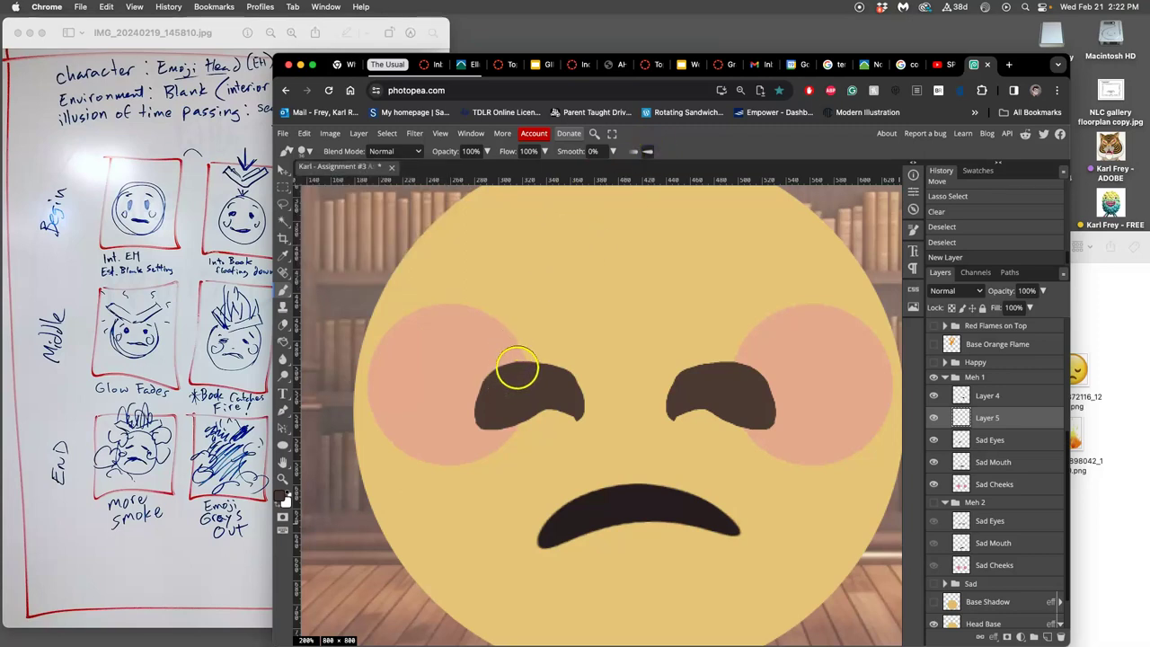
# Sample the eyebrow's brown, paint a test brow stroke, and undo it.
pyautogui.keyDown('alt'); pyautogui.click(519, 380); pyautogui.keyUp('alt')
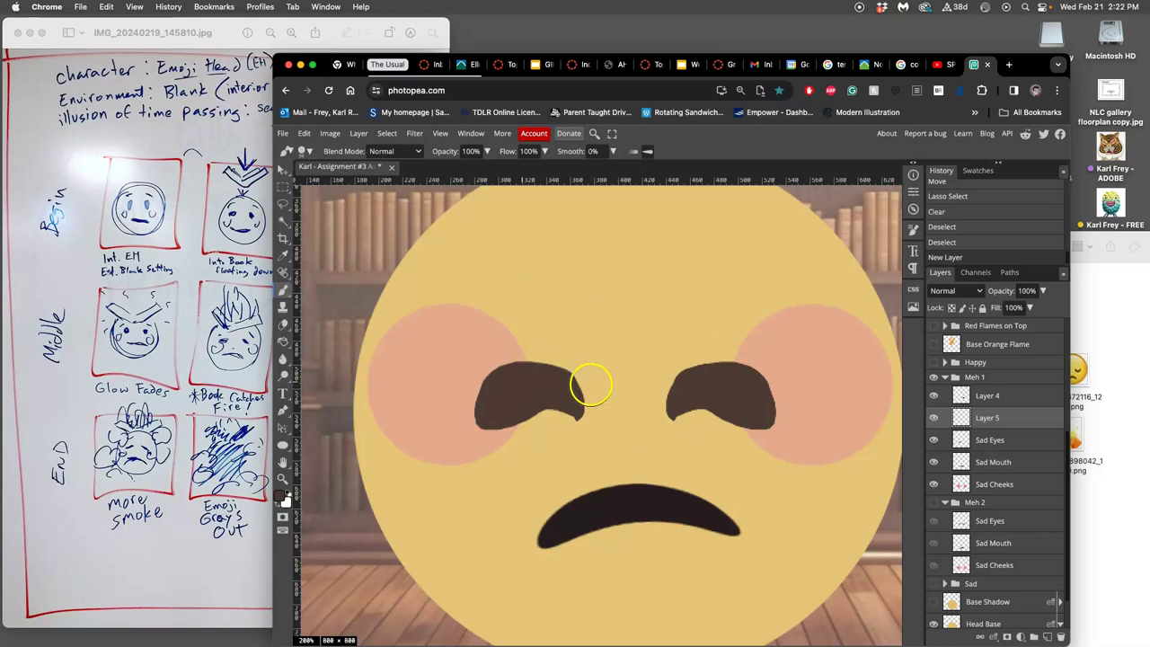
pyautogui.moveTo(491, 300)
pyautogui.mouseDown()
pyautogui.moveTo(480, 305)
pyautogui.moveTo(503, 269)
pyautogui.moveTo(545, 315)
pyautogui.moveTo(481, 304)
pyautogui.moveTo(492, 278)
pyautogui.moveTo(496, 291)
pyautogui.mouseUp()
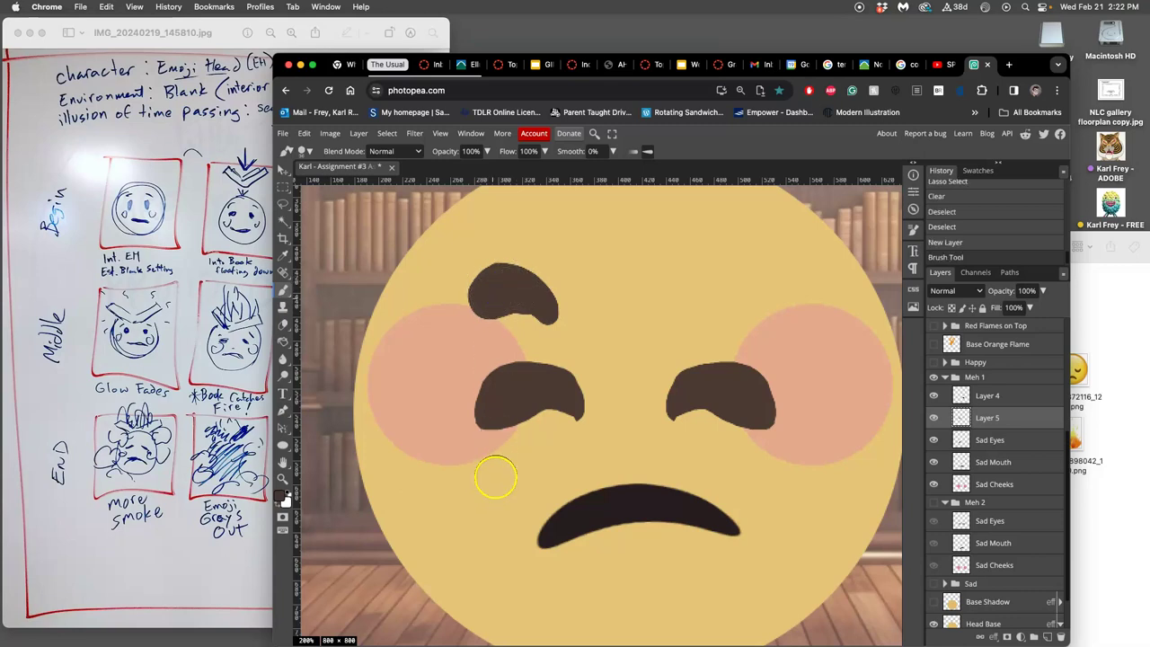
pyautogui.hotkey('ctrl', 'z')
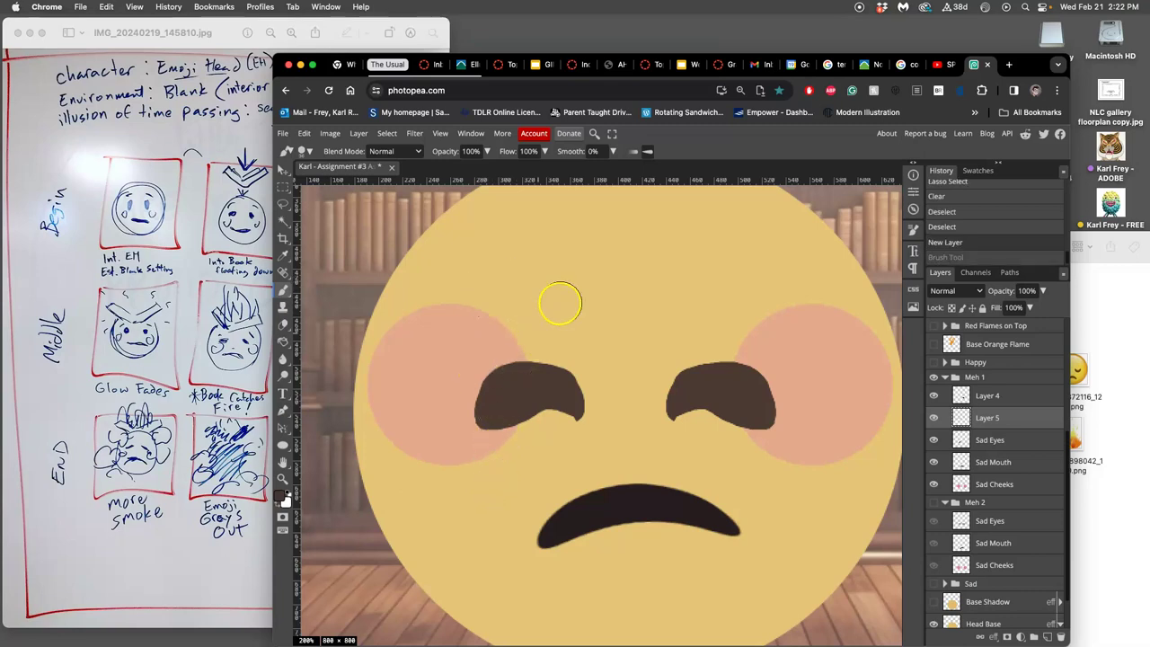
# Raise the brush Smooth setting and redo the left brow stroke.
pyautogui.click(613, 151)
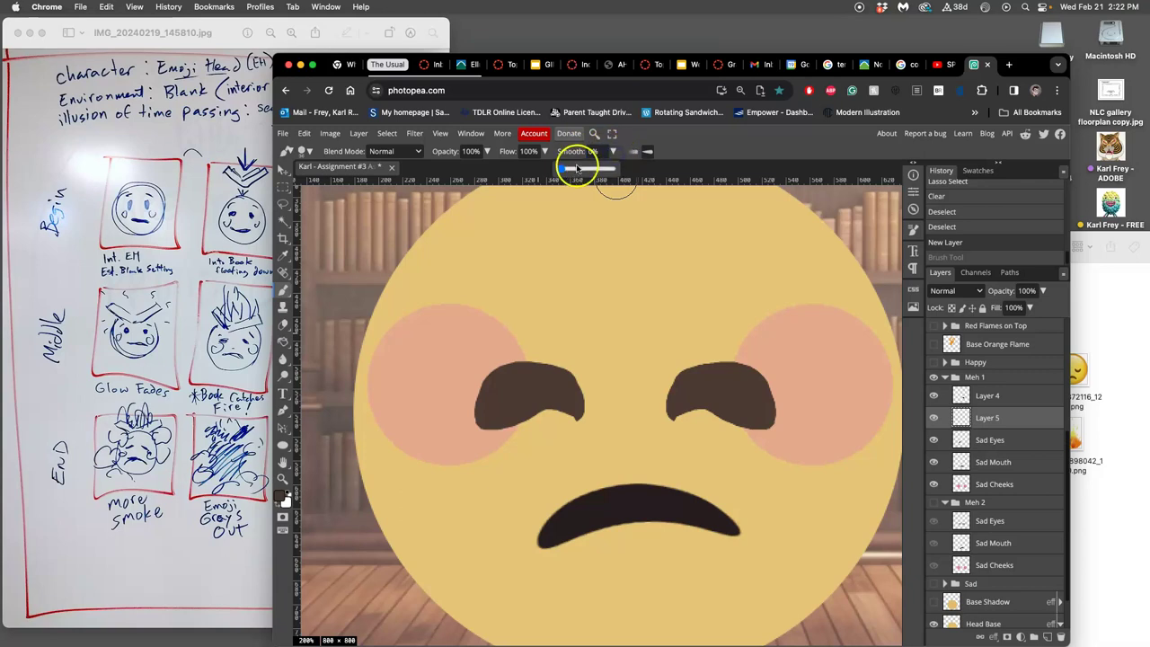
pyautogui.moveTo(563, 169); pyautogui.dragTo(592, 172)
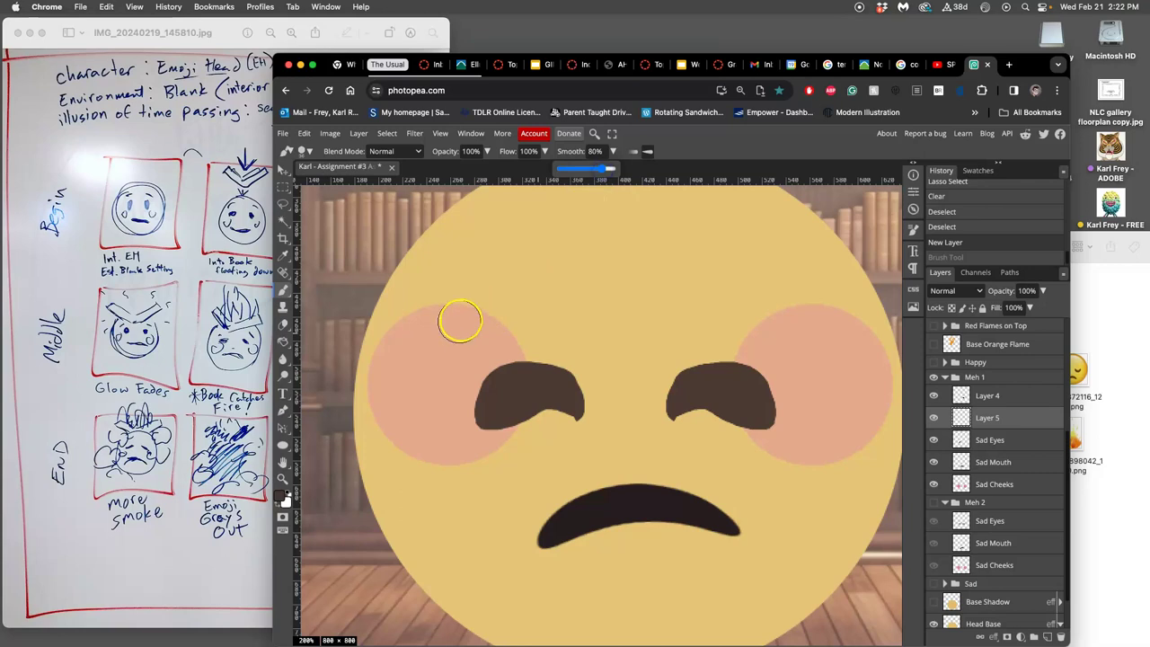
pyautogui.moveTo(509, 321)
pyautogui.mouseDown()
pyautogui.moveTo(495, 333)
pyautogui.moveTo(488, 307)
pyautogui.moveTo(540, 283)
pyautogui.moveTo(568, 304)
pyautogui.moveTo(580, 339)
pyautogui.moveTo(553, 318)
pyautogui.mouseUp()
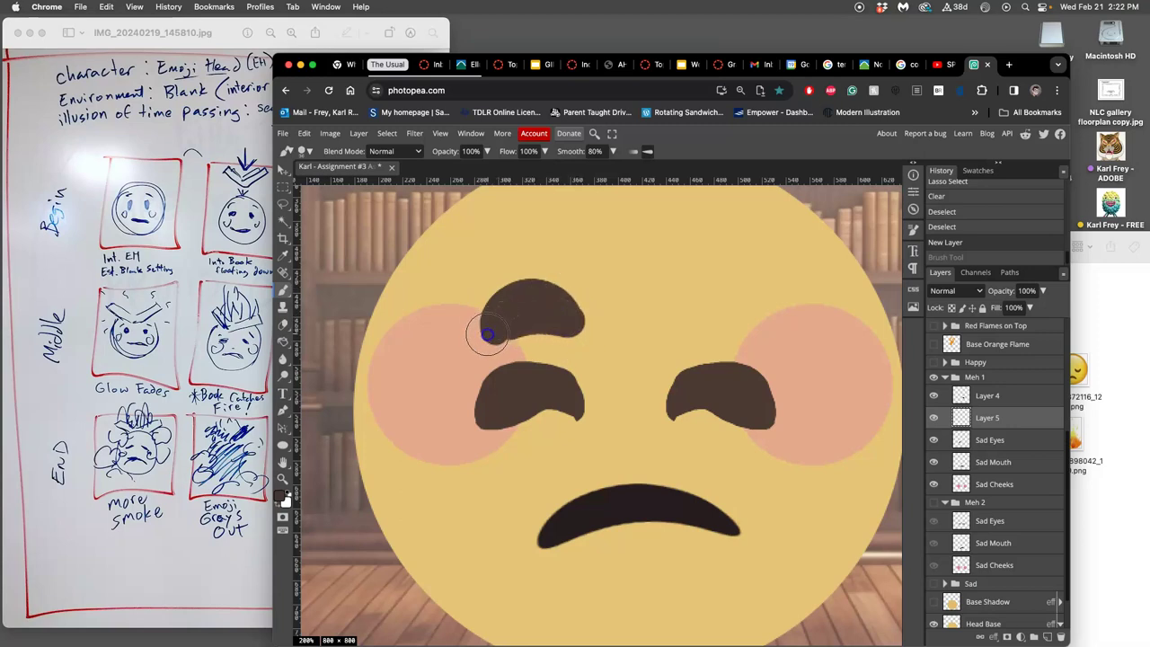
pyautogui.press('super+shift+z')
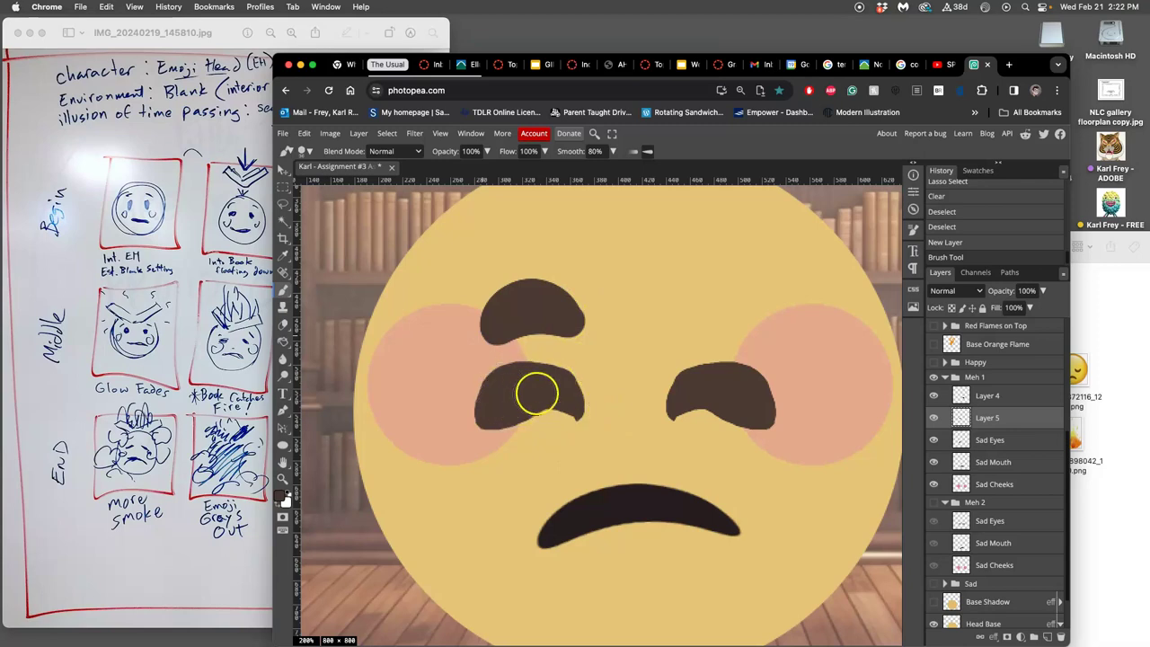
# Lower smoothing slightly, set the brush to 23 px, and paint the right curved brow.
pyautogui.click(614, 150)
pyautogui.moveTo(605, 170); pyautogui.dragTo(594, 171)
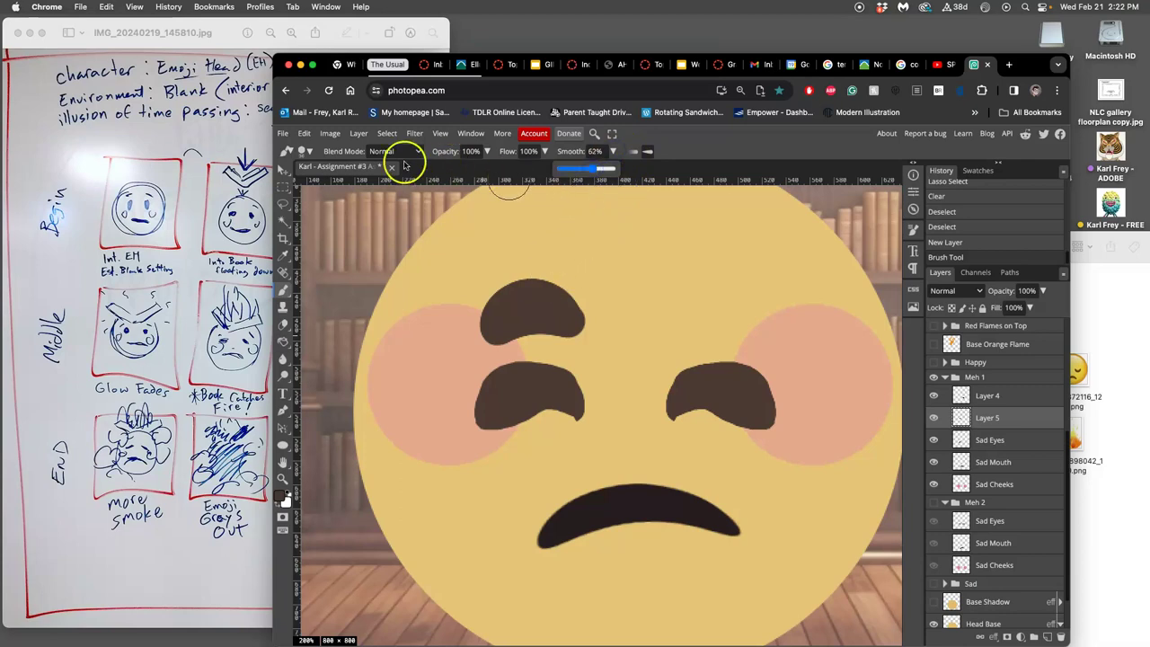
pyautogui.click(306, 151)
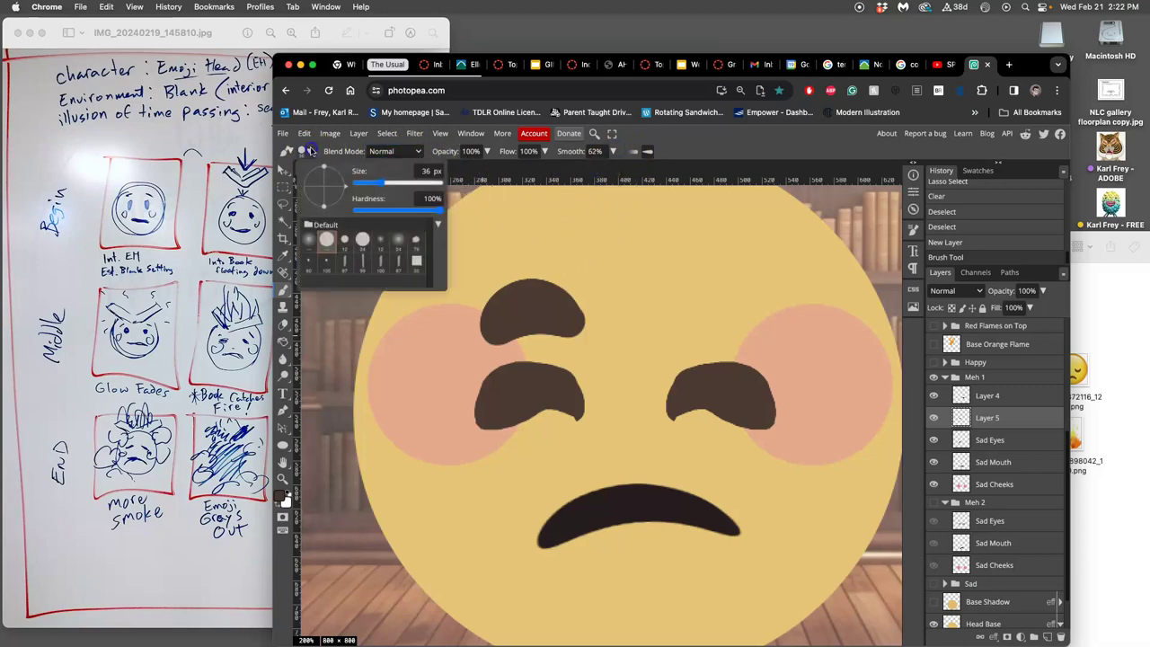
pyautogui.click(674, 320)
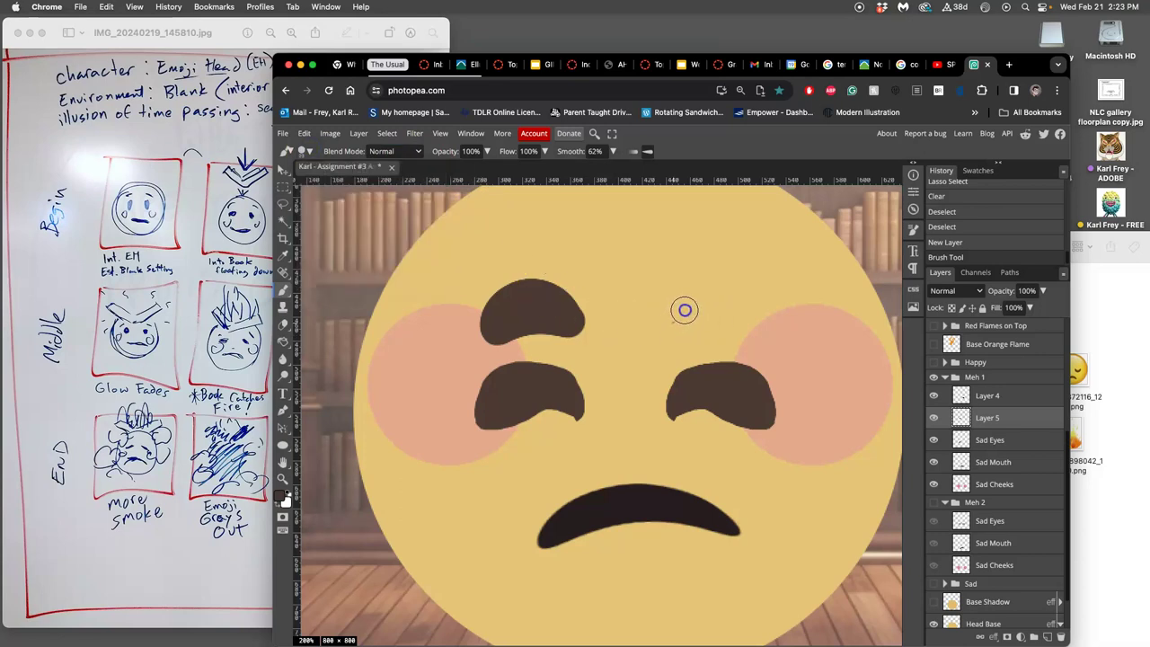
pyautogui.moveTo(693, 304)
pyautogui.mouseDown()
pyautogui.moveTo(736, 292)
pyautogui.moveTo(761, 318)
pyautogui.moveTo(762, 345)
pyautogui.moveTo(726, 325)
pyautogui.mouseUp()
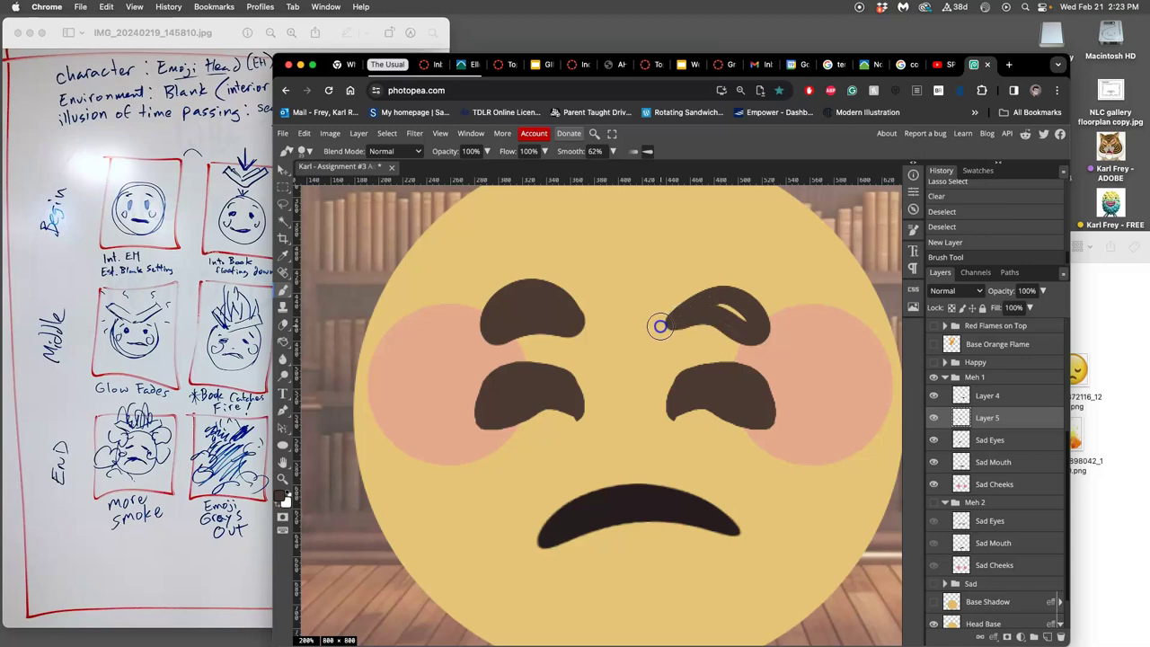
pyautogui.moveTo(659, 326); pyautogui.dragTo(719, 309)
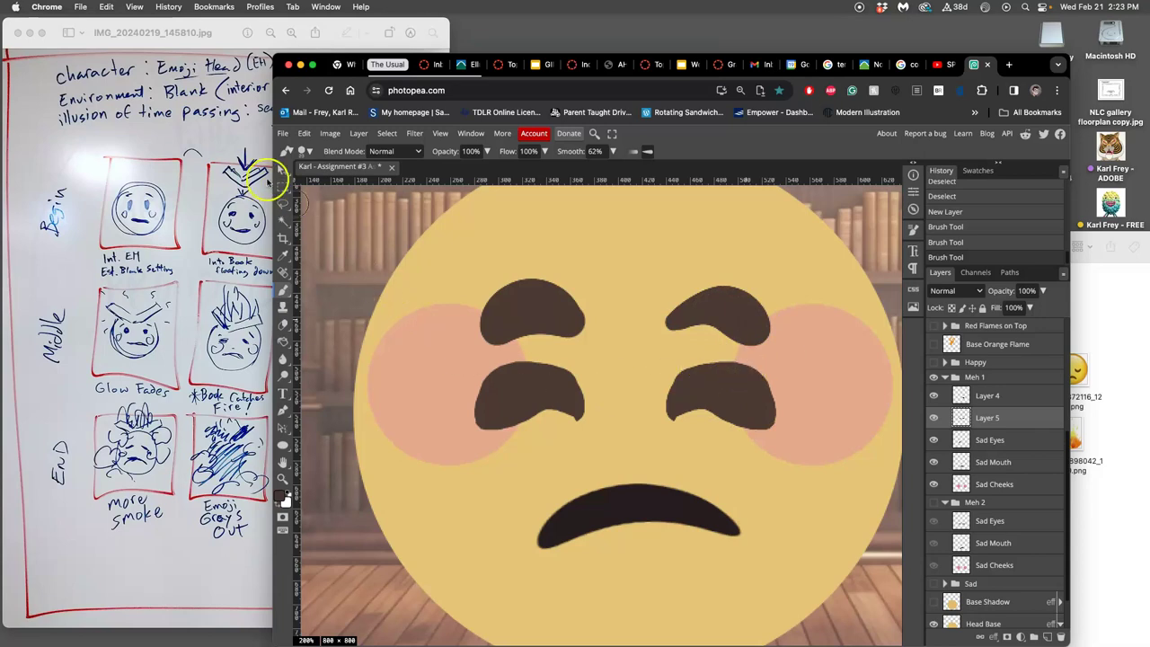
# Lasso the right-hand brow and copy it onto its own layer.
pyautogui.click(284, 203)
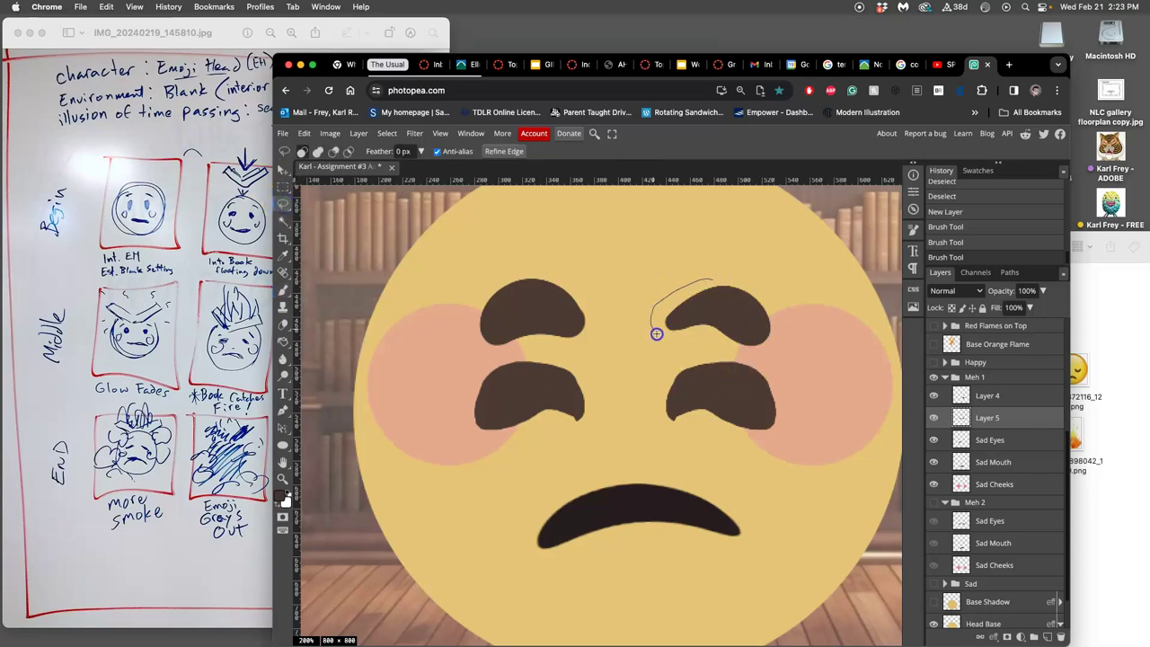
pyautogui.moveTo(793, 305); pyautogui.dragTo(736, 264)
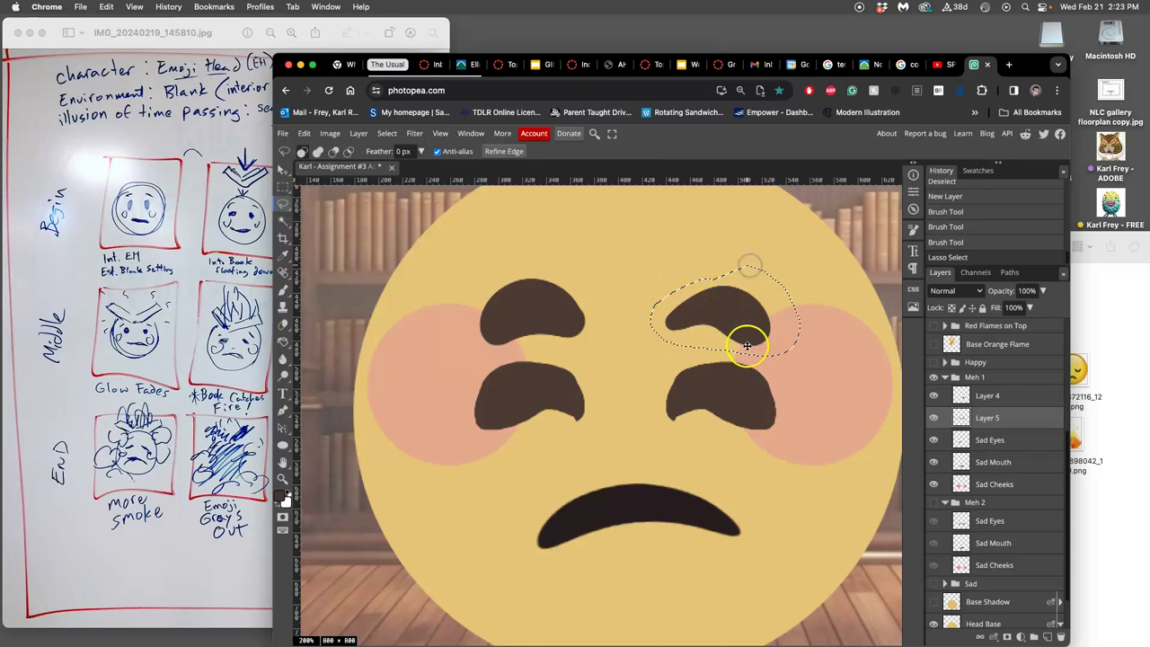
pyautogui.hotkey('ctrl', 'j')
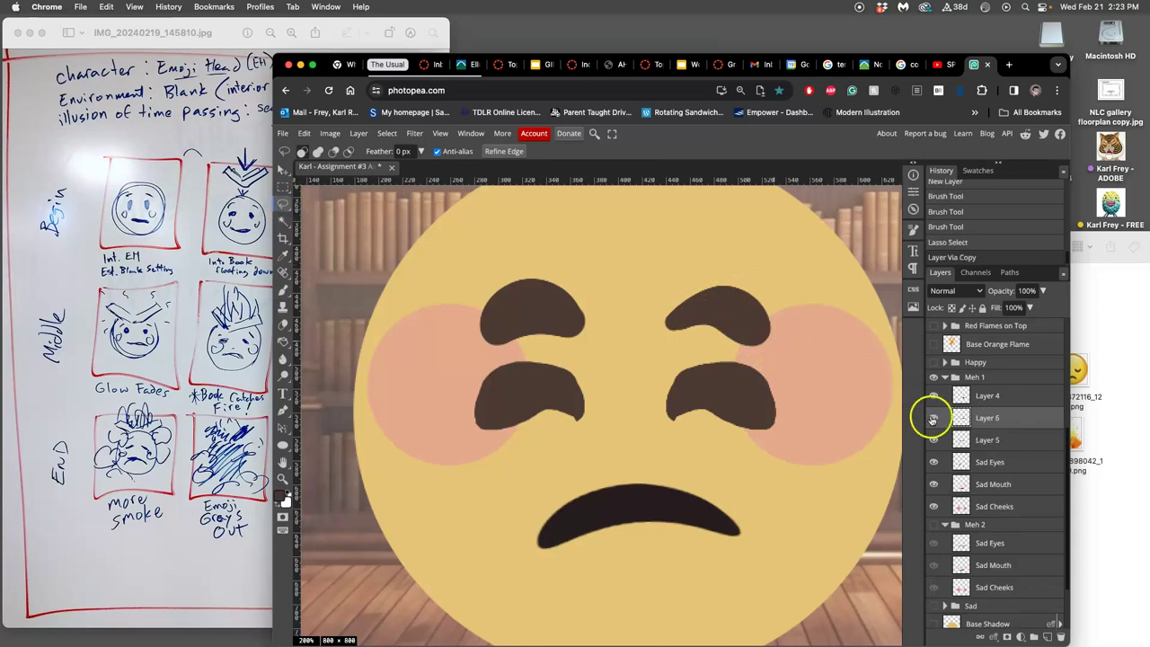
# Delete the extra eyebrow layer, Layer 5.
pyautogui.click(978, 437)
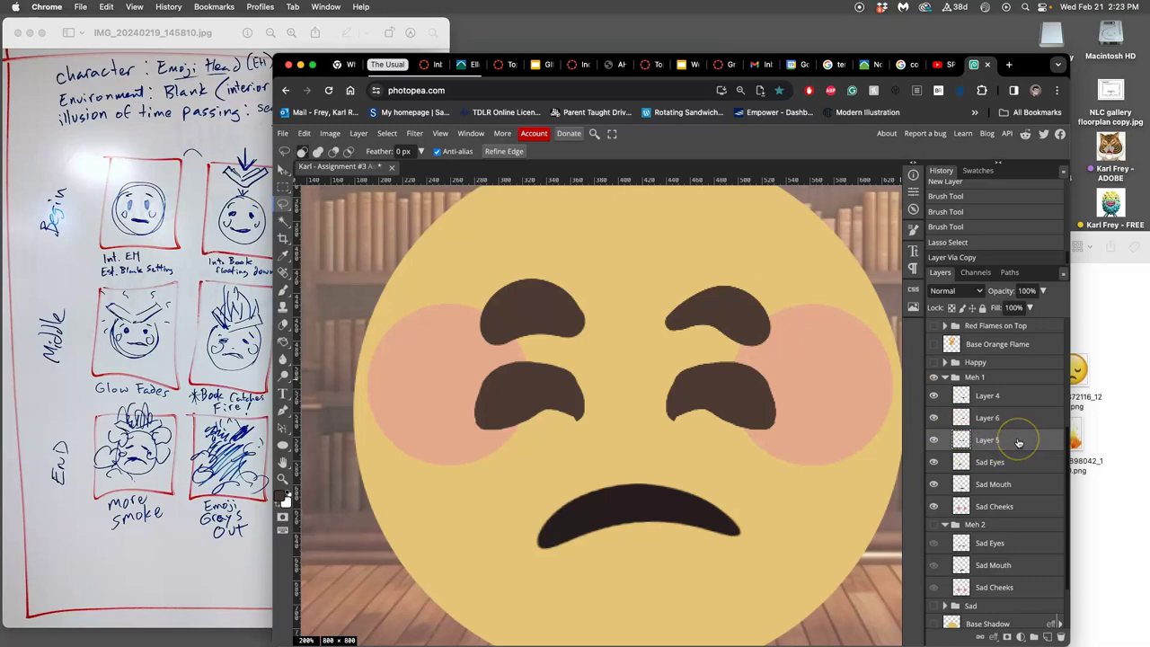
pyautogui.doubleClick(1017, 441)
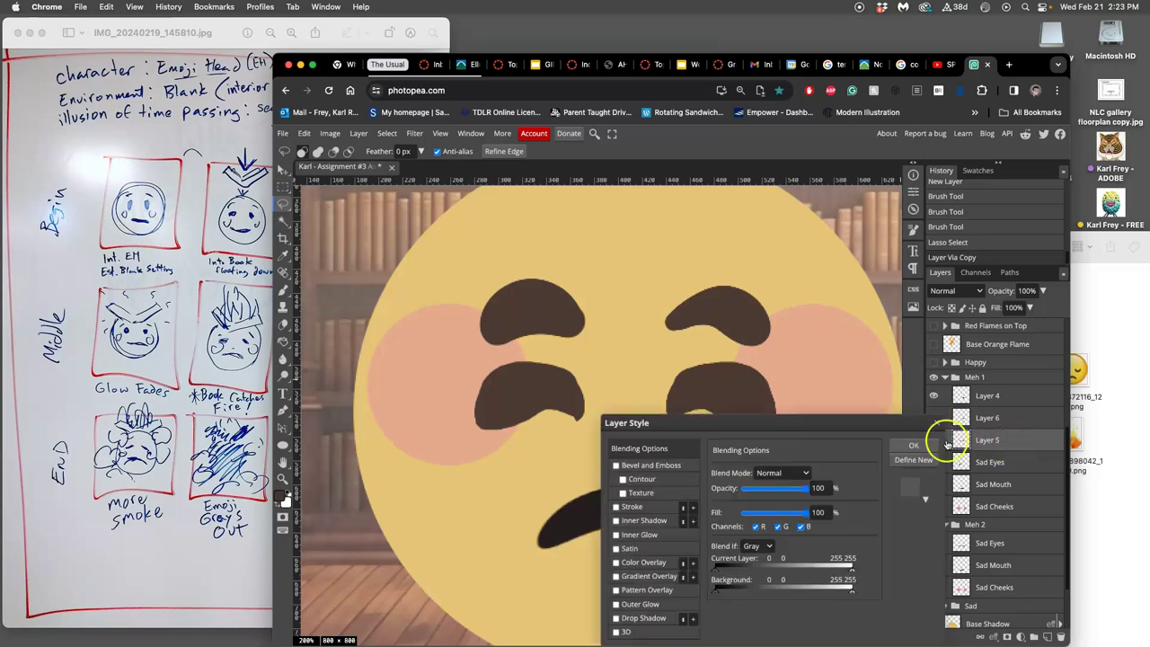
pyautogui.click(912, 445)
pyautogui.press('Delete')
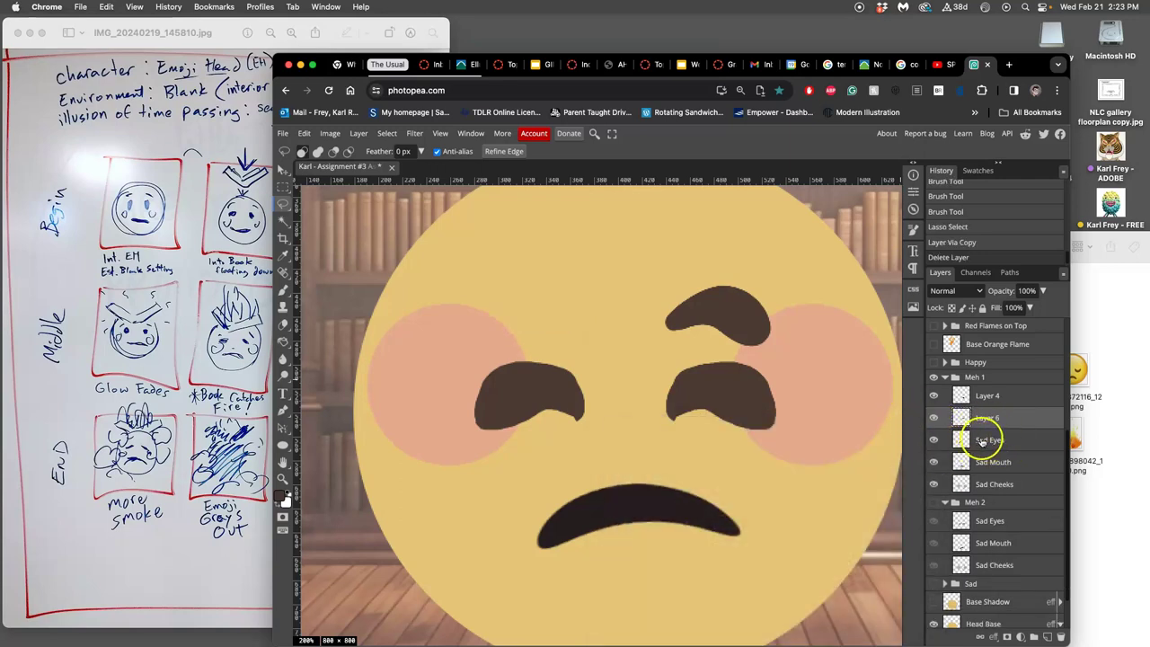
# Fade the Sad Eyes layer to about 36% opacity.
pyautogui.click(984, 440)
pyautogui.click(1042, 290)
pyautogui.moveTo(1039, 307); pyautogui.dragTo(1012, 308)
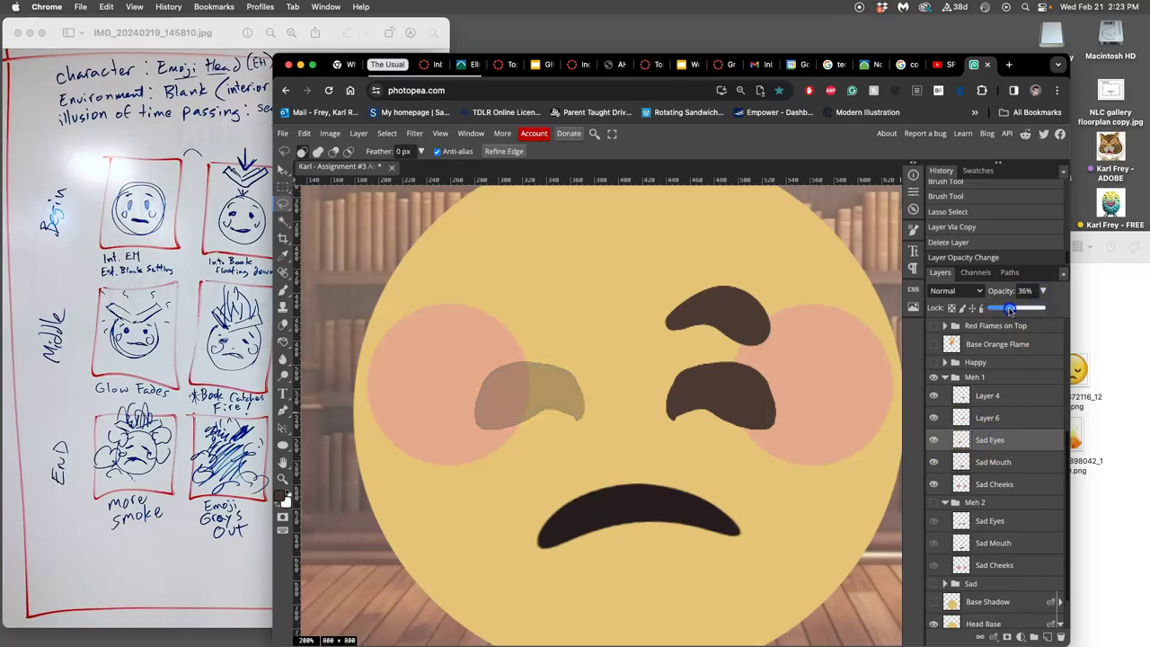
pyautogui.moveTo(1004, 431); pyautogui.dragTo(963, 429)
# Delete the Layer 4 eyebrow and select Layer 6 with the right brow.
pyautogui.click(983, 398)
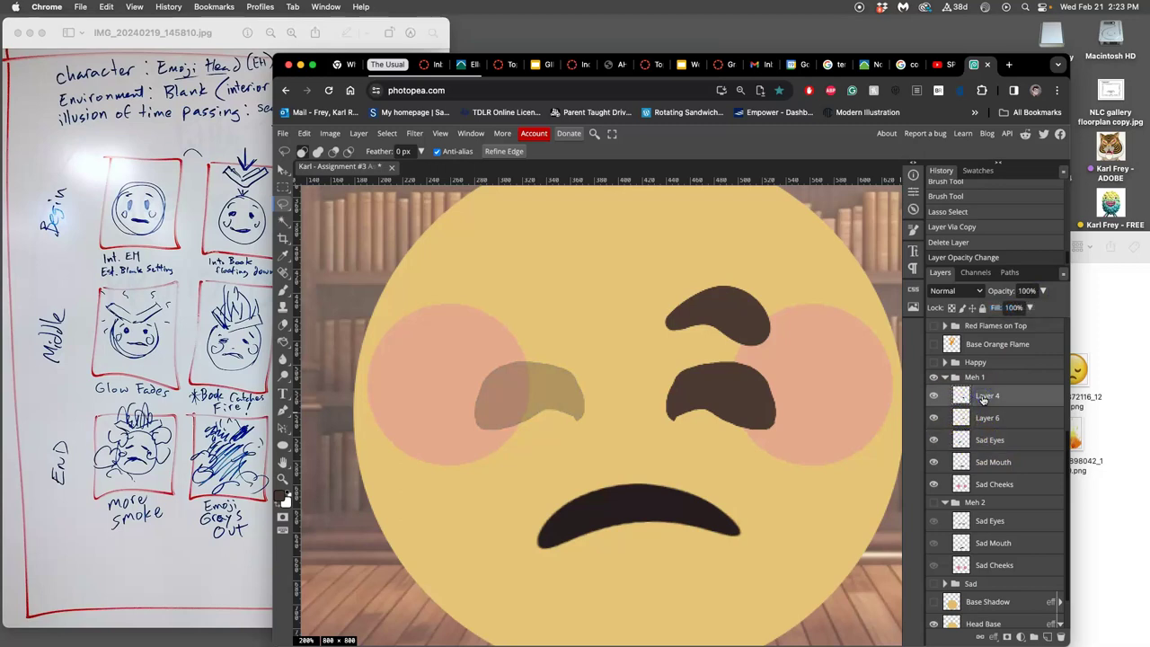
pyautogui.press('Delete')
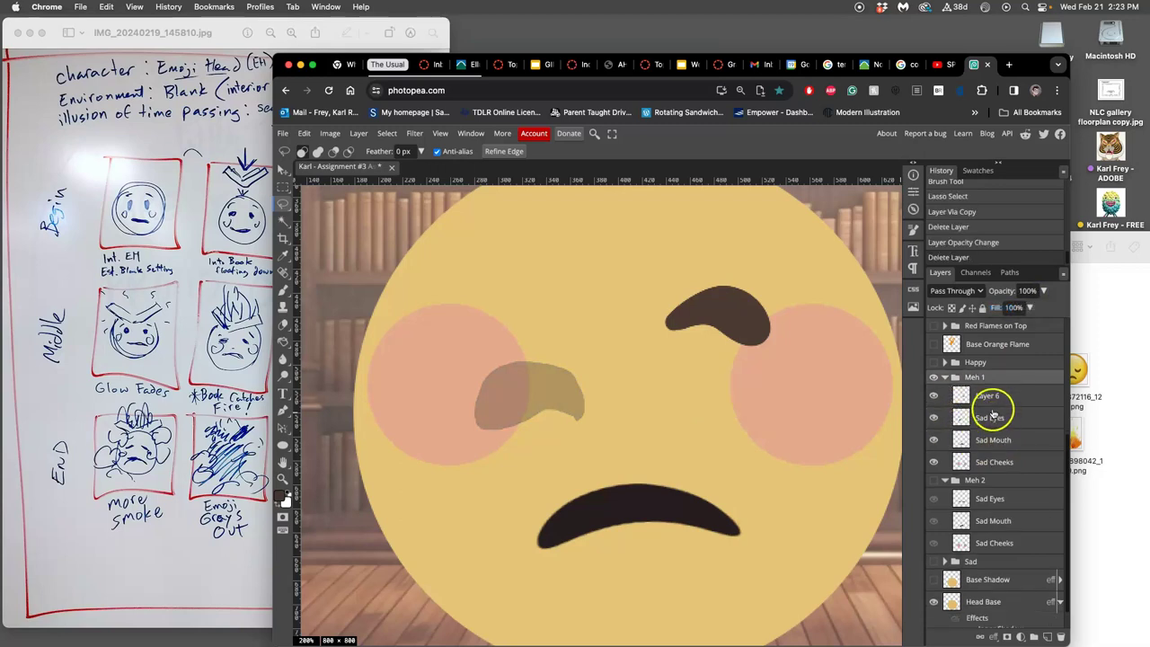
pyautogui.click(987, 419)
pyautogui.click(987, 399)
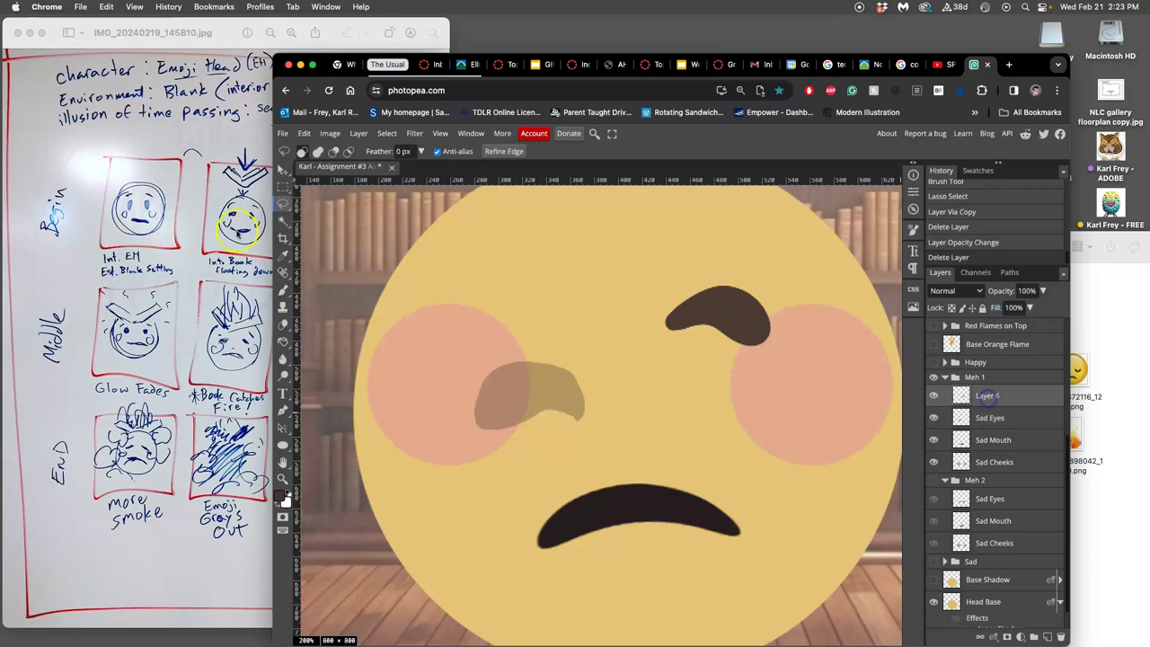
# Lower the right brow about 55 px, then duplicate it, flip it horizontally, and place it over the left eye.
pyautogui.click(283, 168)
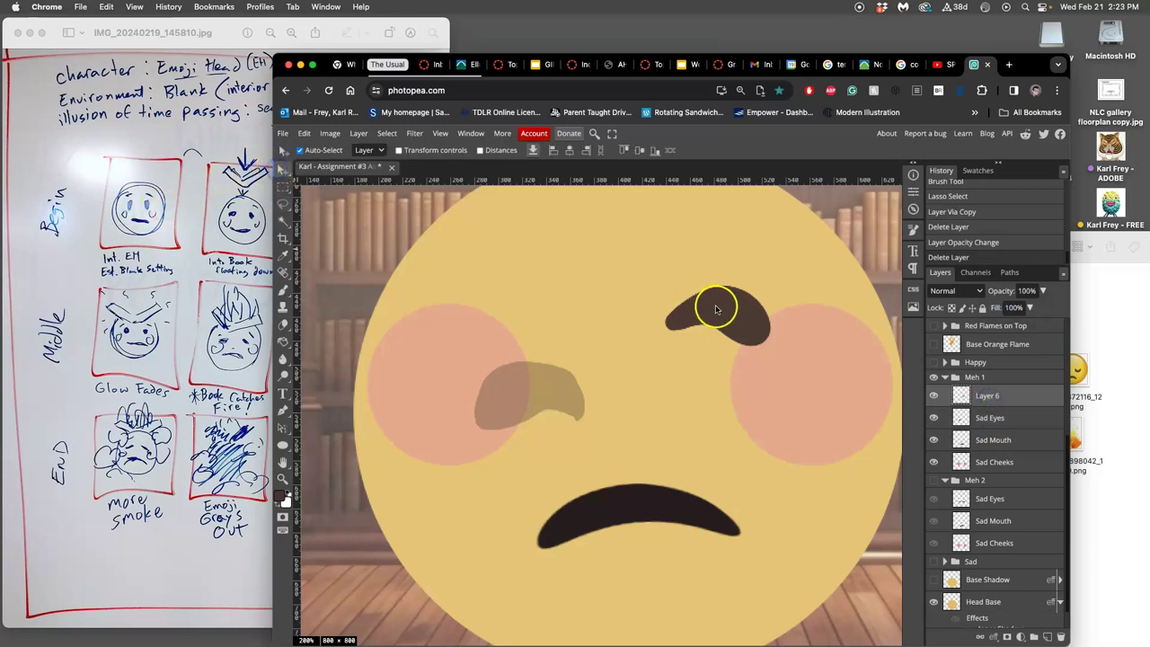
pyautogui.moveTo(719, 308); pyautogui.dragTo(726, 382)
pyautogui.hotkey('ctrl', 'j')
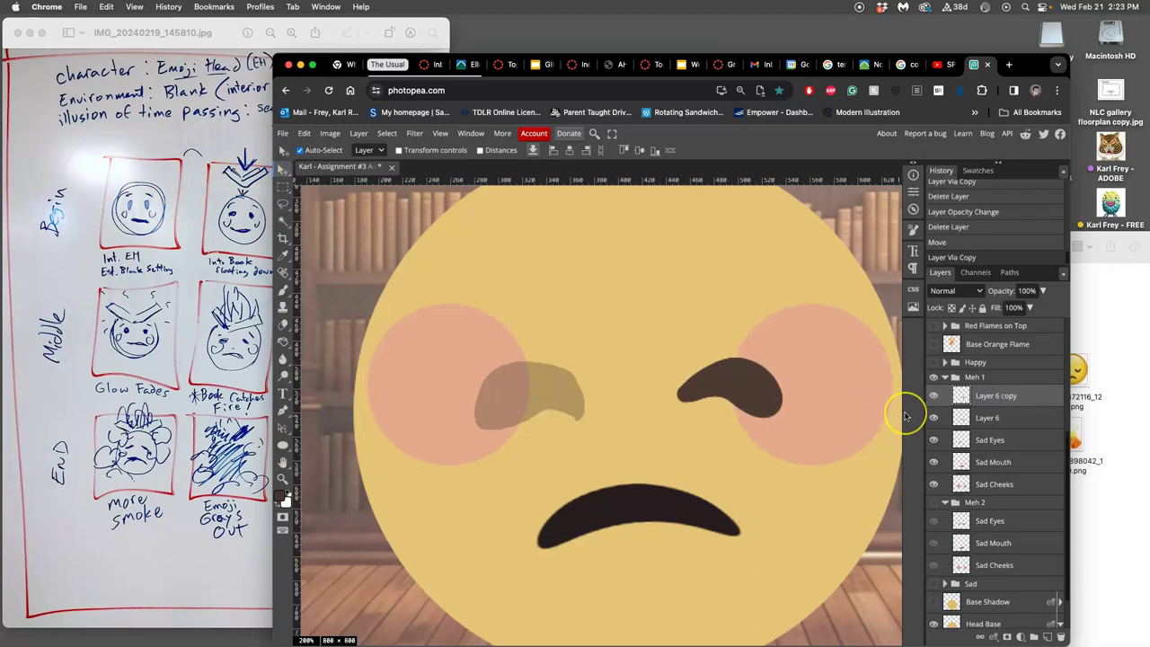
pyautogui.hotkey('ctrl', 't')
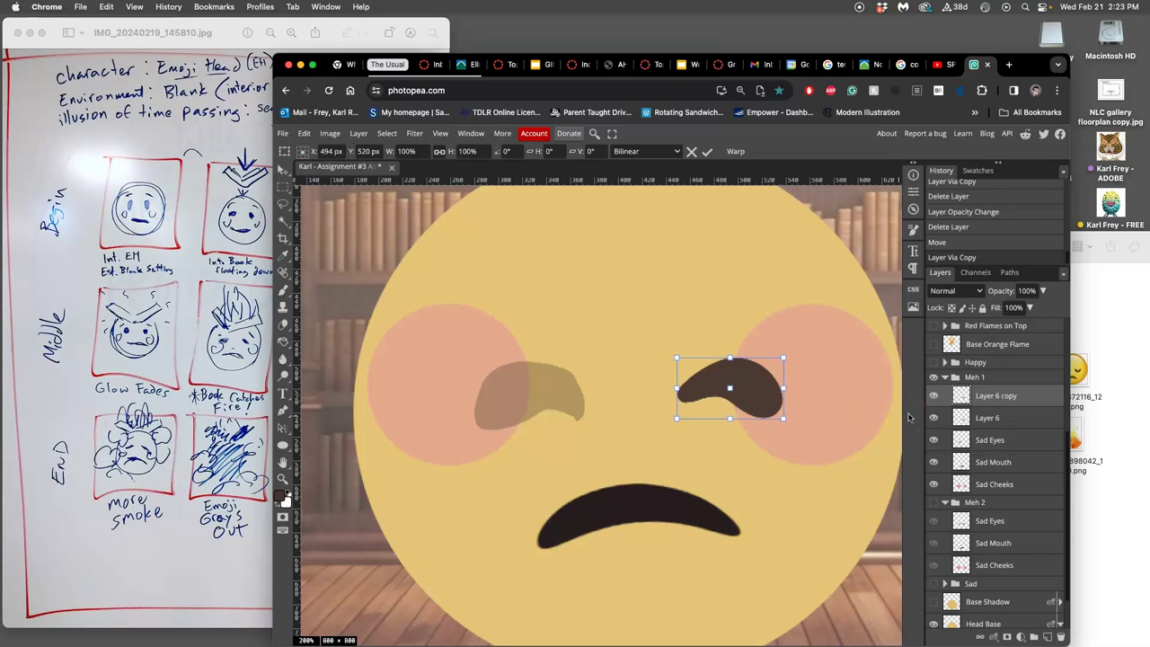
pyautogui.rightClick(753, 392)
pyautogui.click(809, 592)
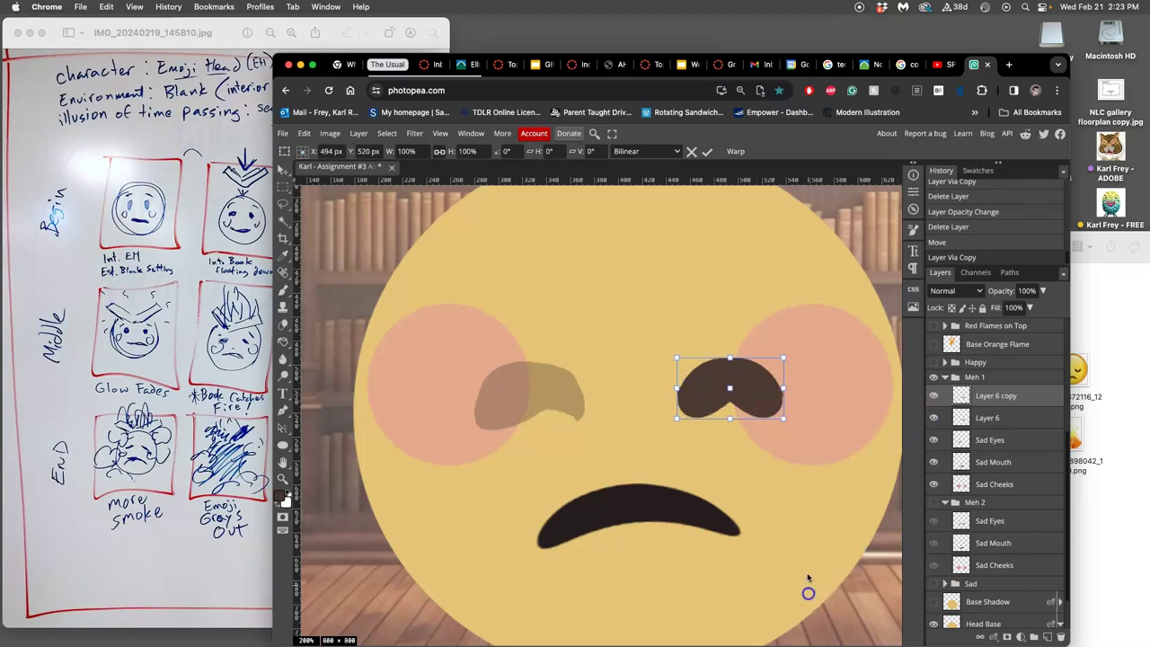
pyautogui.moveTo(718, 398); pyautogui.dragTo(502, 398)
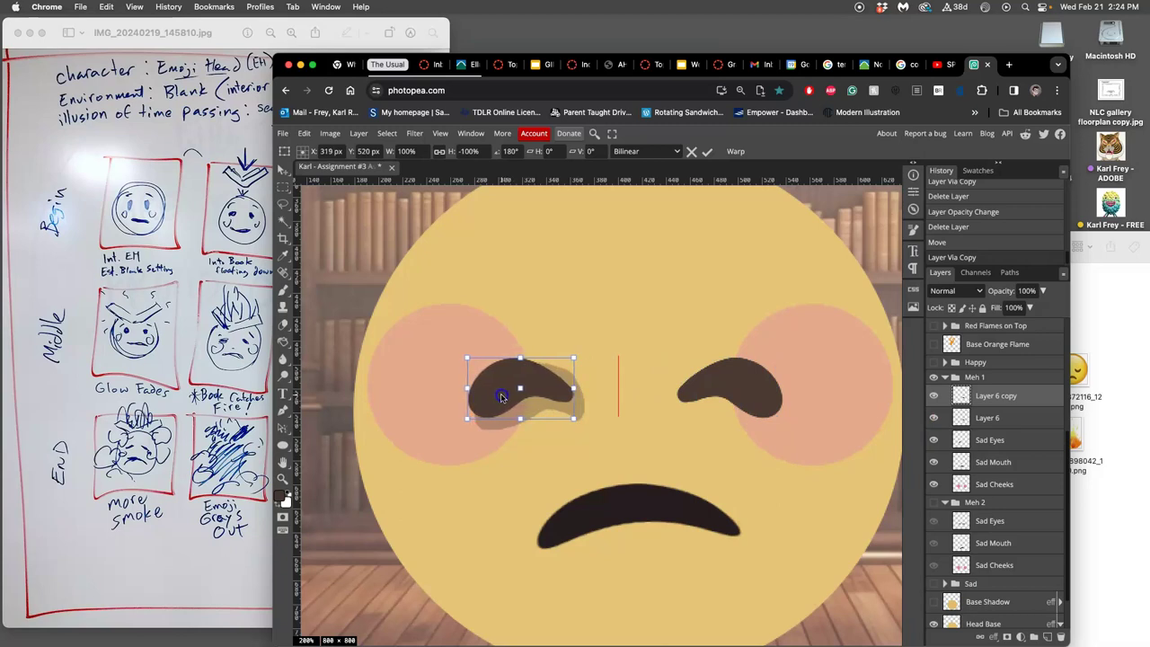
pyautogui.press('Return')
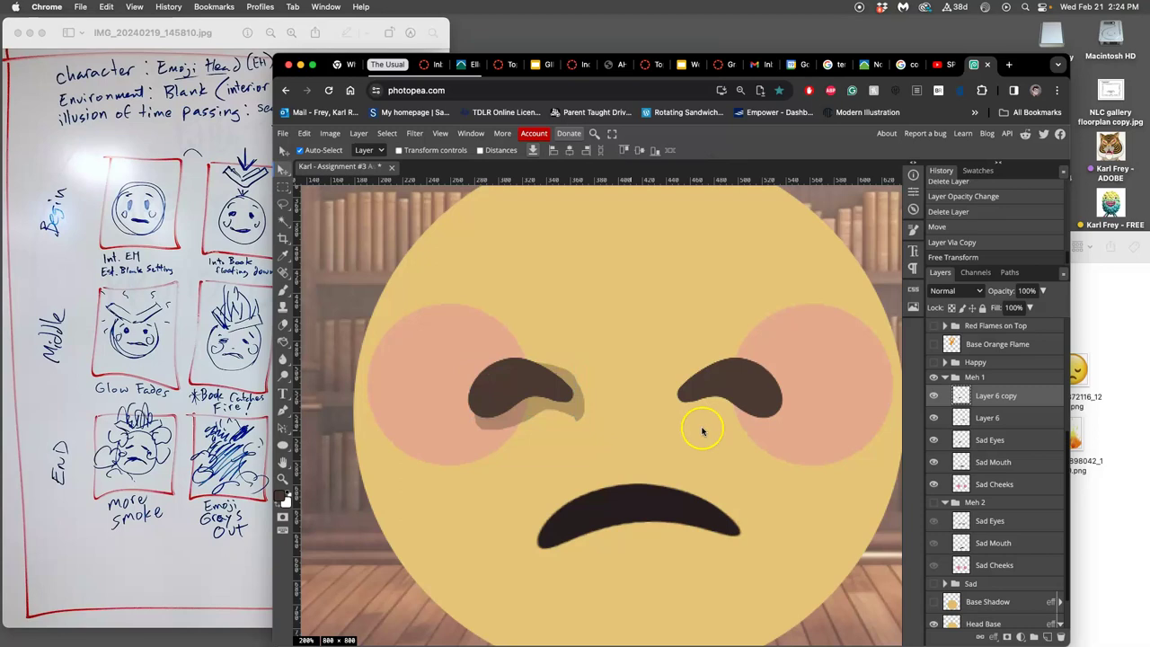
# Delete Sad Eyes and merge both brow layers into one layer named Meh Eyes.
pyautogui.click(995, 440)
pyautogui.press('Delete')
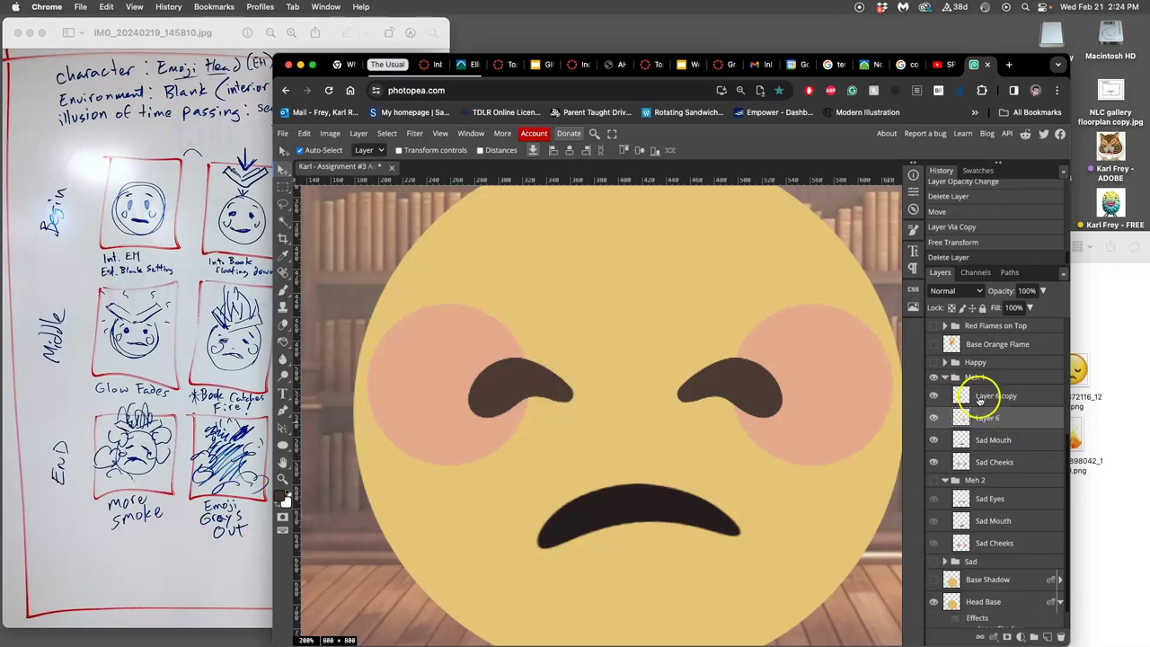
pyautogui.keyDown('shift'); pyautogui.click(987, 399); pyautogui.keyUp('shift')
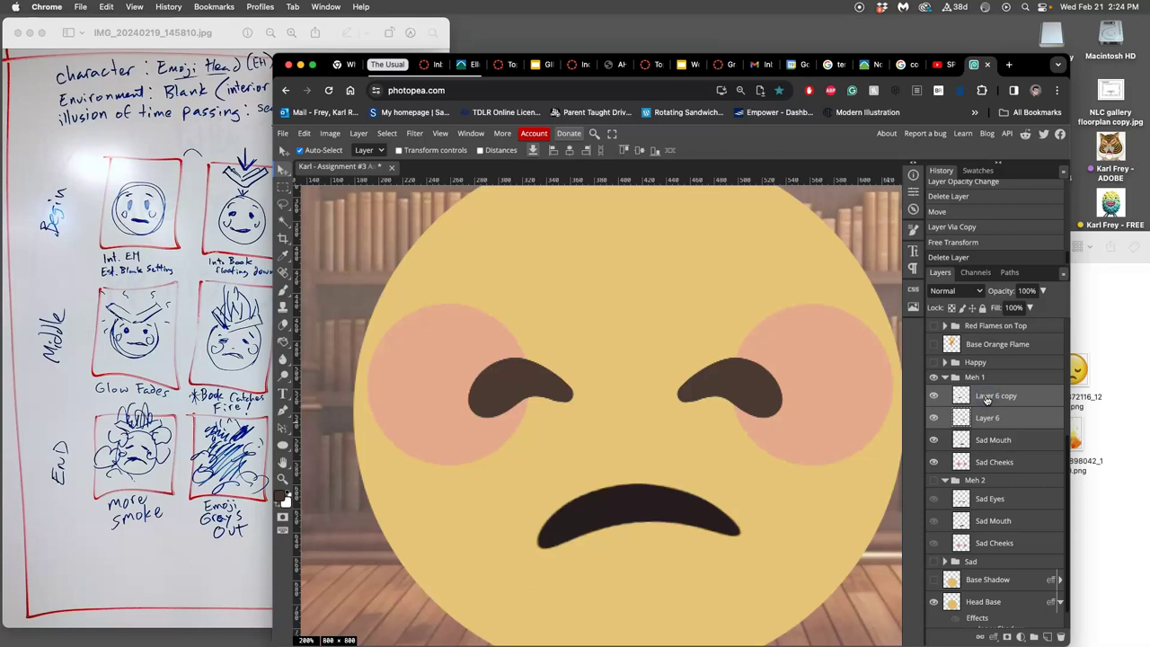
pyautogui.press('super+e')
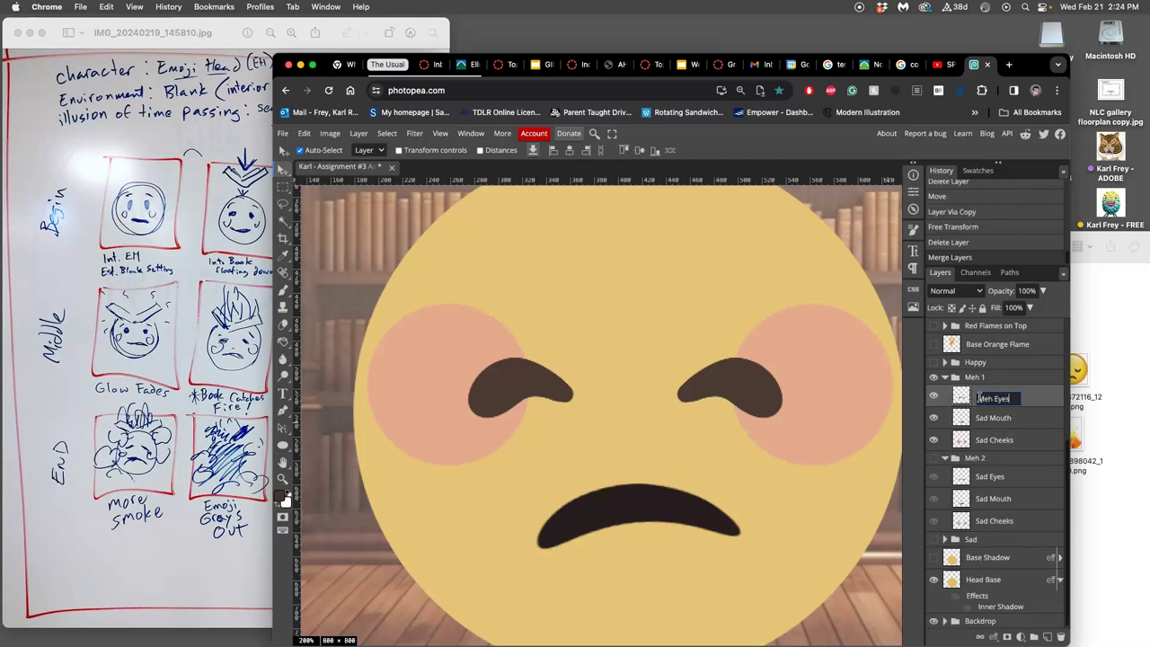
pyautogui.click(826, 503)
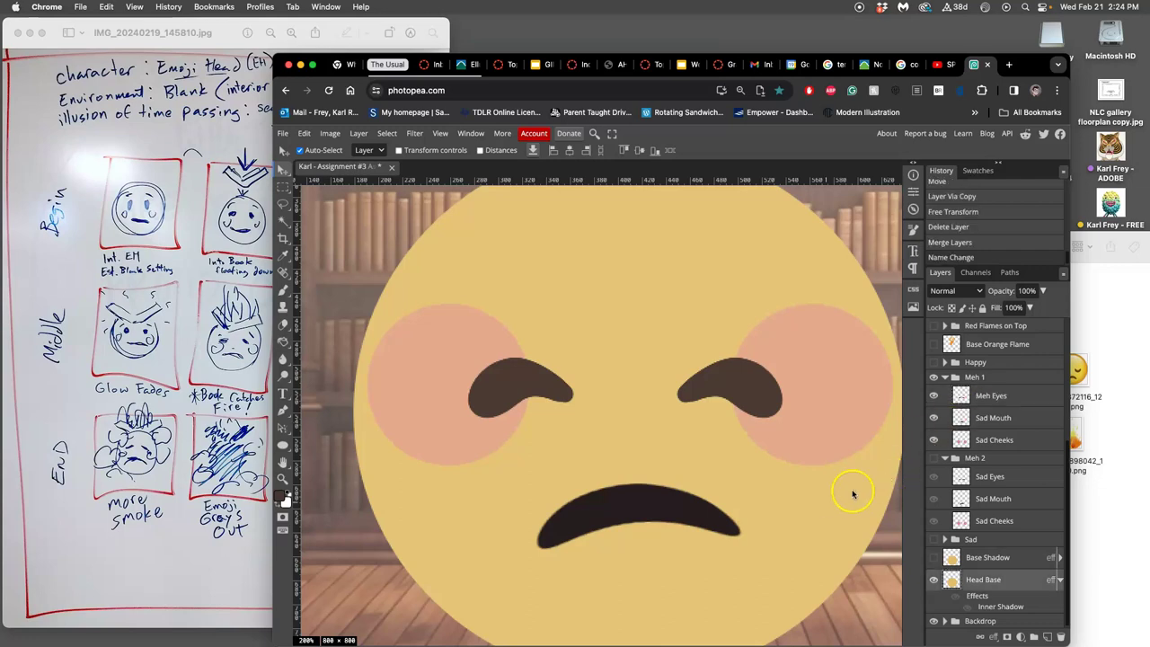
pyautogui.hotkey('ctrl', '-')
pyautogui.hotkey('ctrl', '-')
pyautogui.hotkey('ctrl', '-')
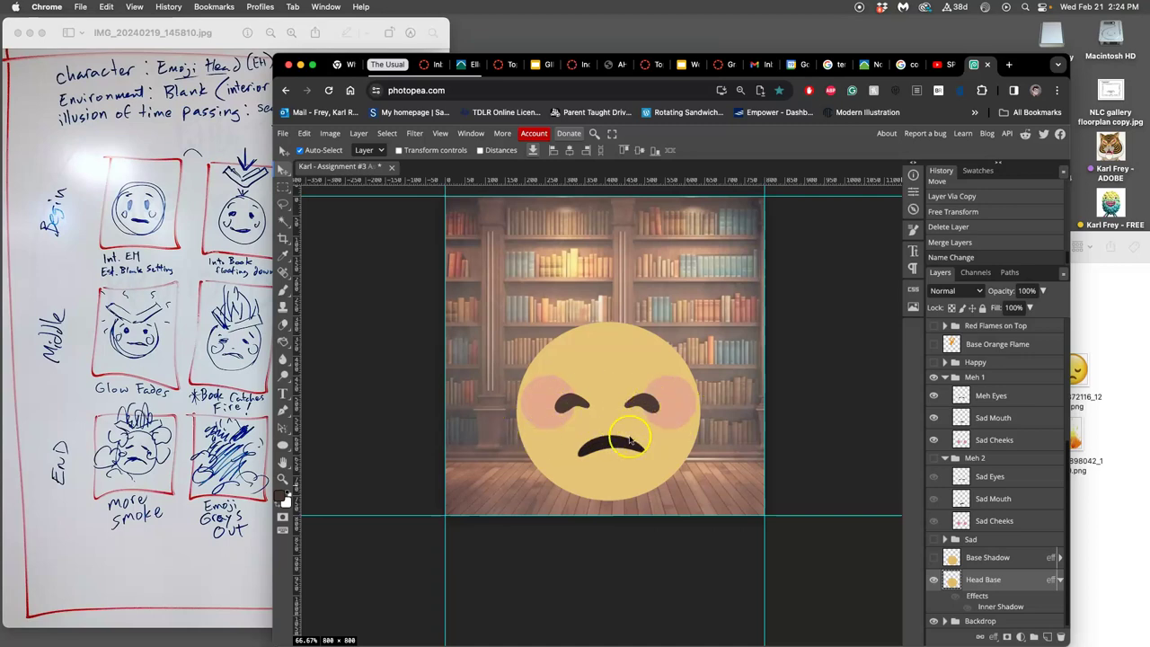
# Preview emoji-5843433_1280.png from the Assignment #3 folder, then return to Photopea.
pyautogui.click(1118, 419)
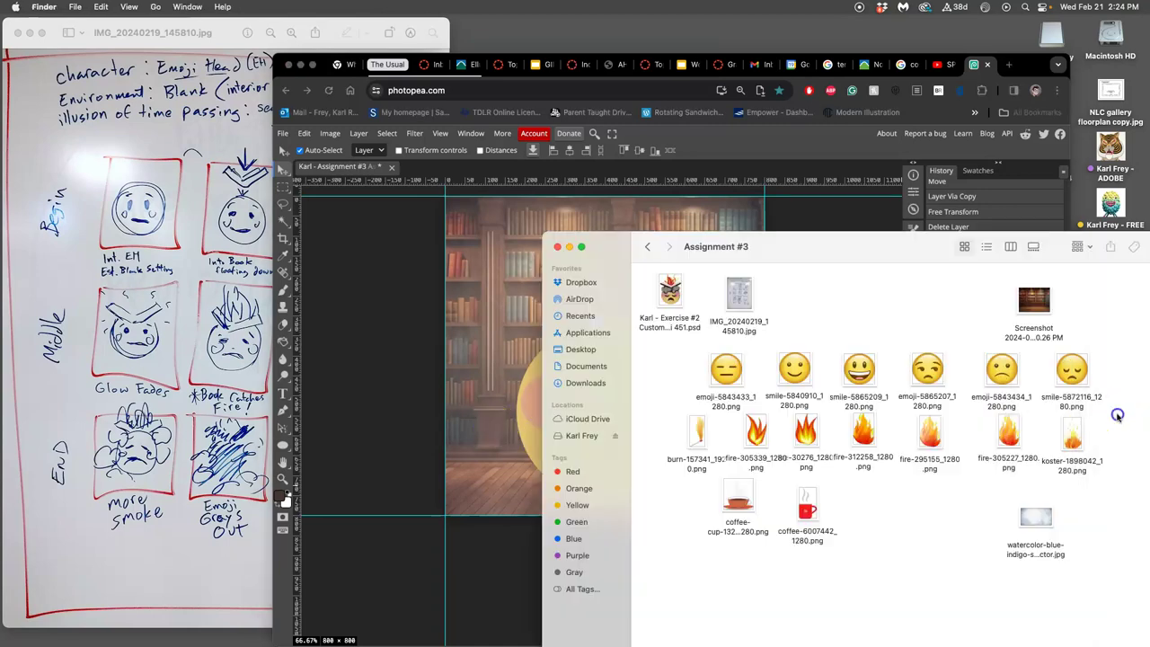
pyautogui.doubleClick(726, 370)
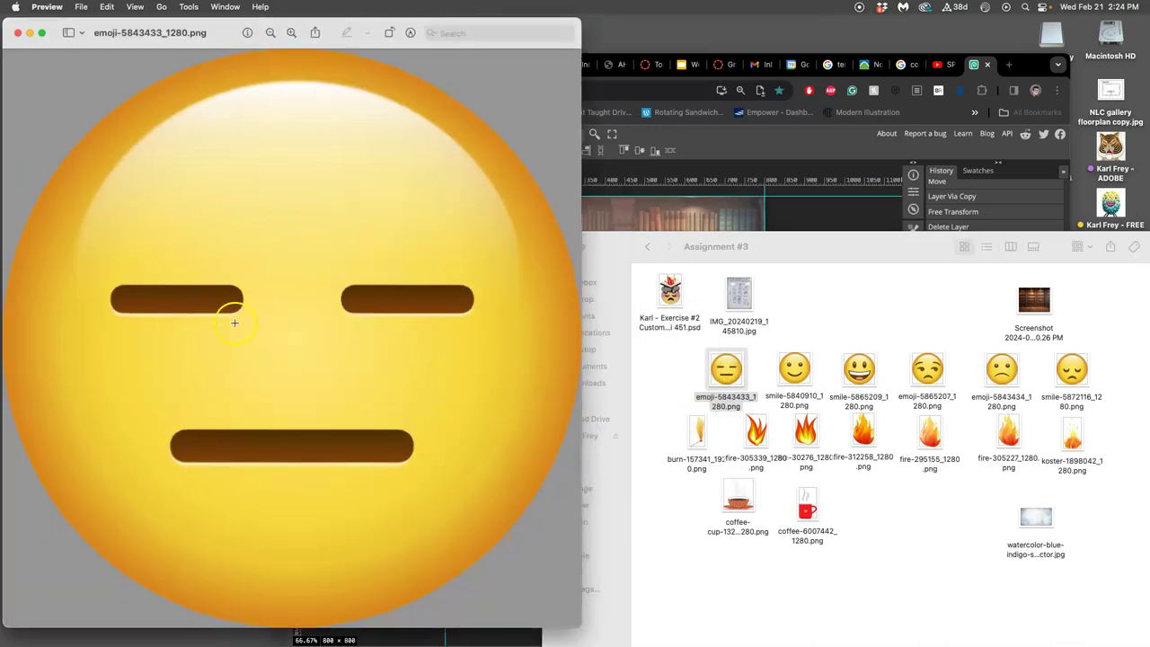
pyautogui.click(18, 34)
pyautogui.click(489, 316)
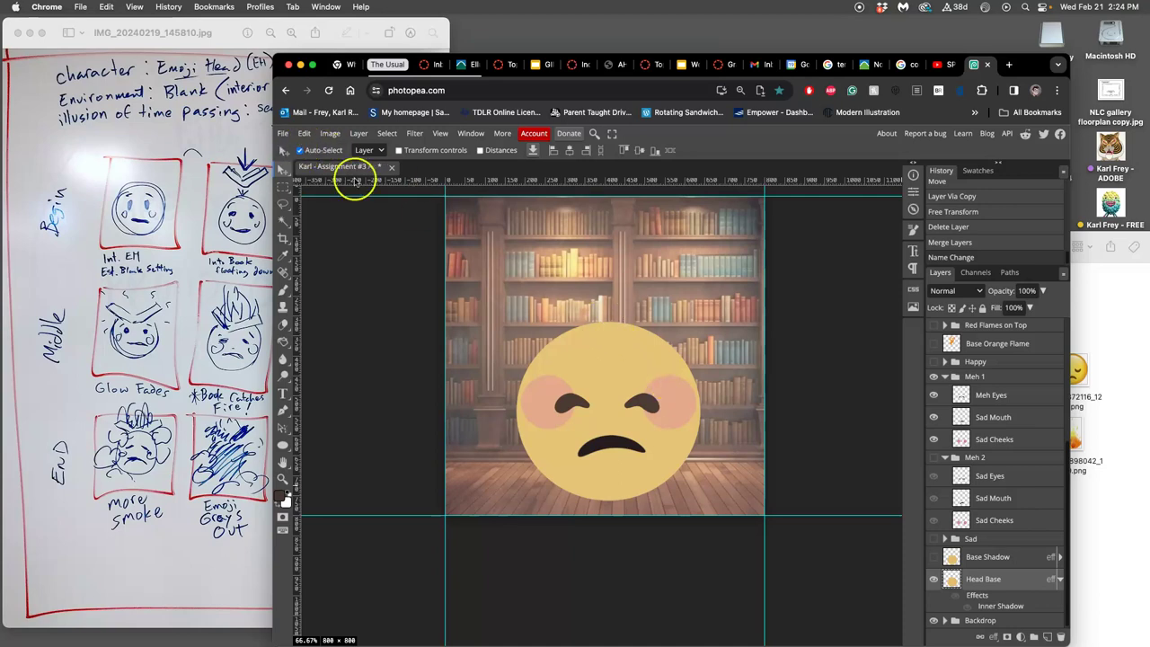
# Save the document and give its .psd file on the desktop a Blue tag.
pyautogui.press('super+s')
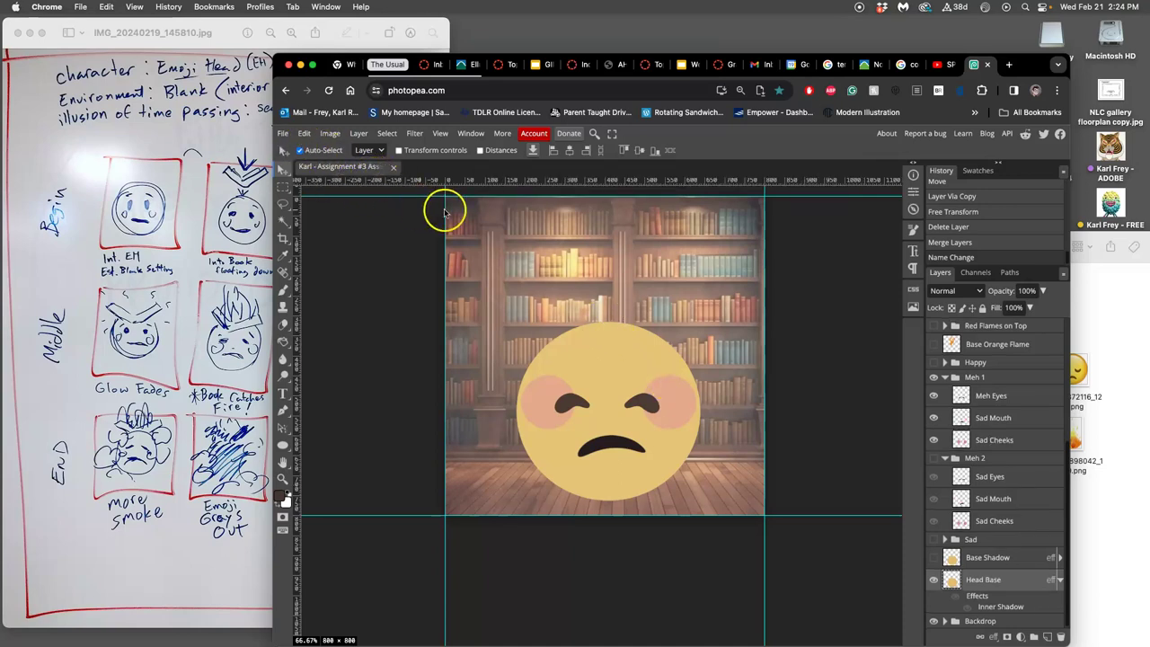
pyautogui.moveTo(1039, 59); pyautogui.dragTo(932, 60)
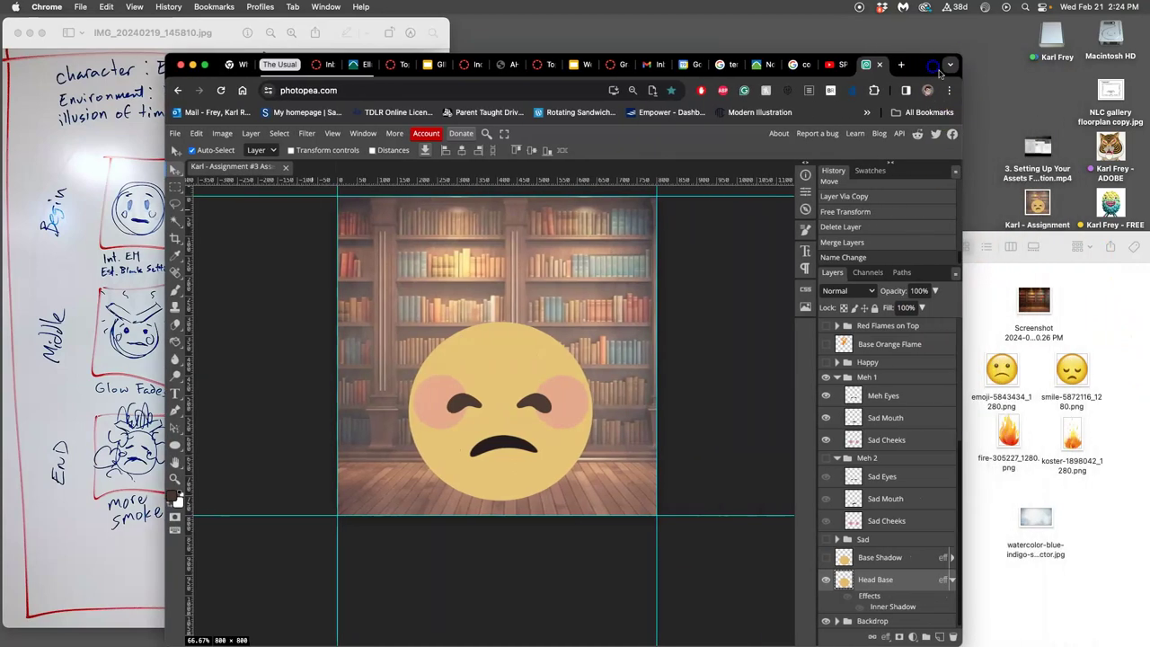
pyautogui.moveTo(1039, 206); pyautogui.dragTo(1004, 90)
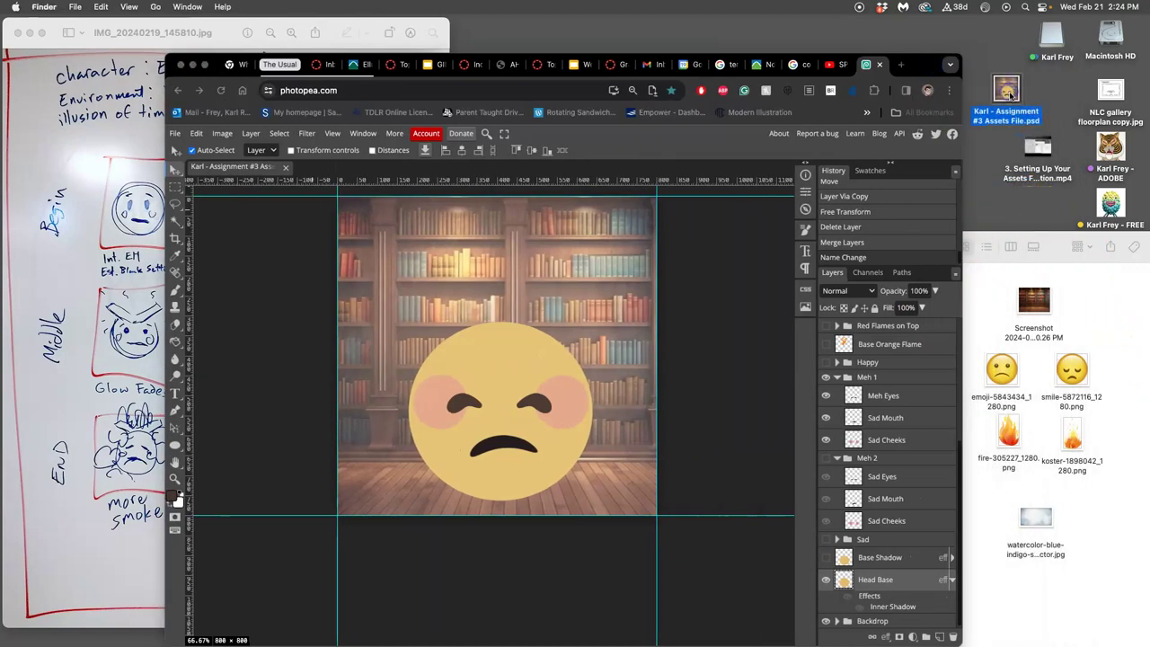
pyautogui.rightClick(1004, 90)
pyautogui.click(862, 271)
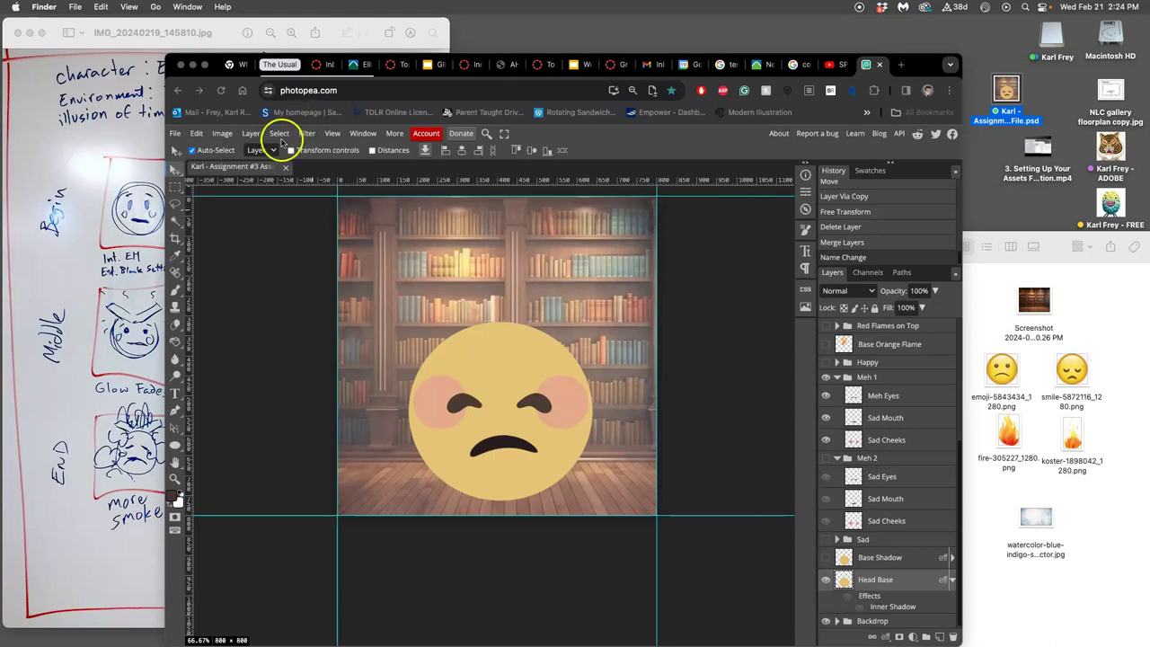
pyautogui.scroll(5, 890, 388)
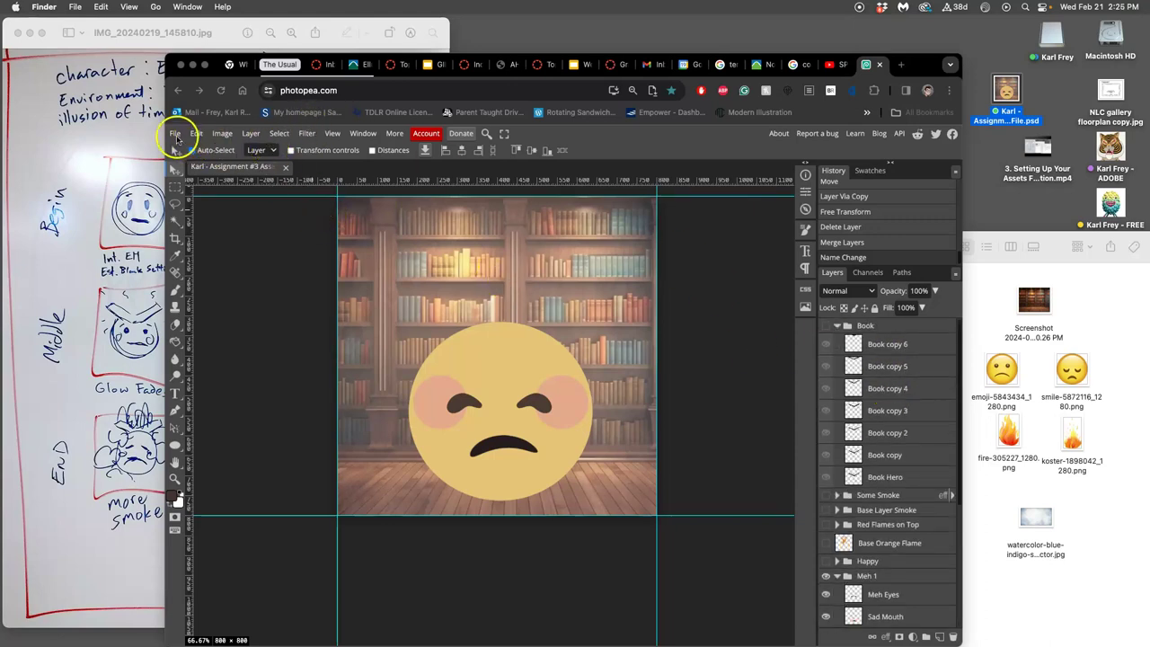
pyautogui.click(176, 135)
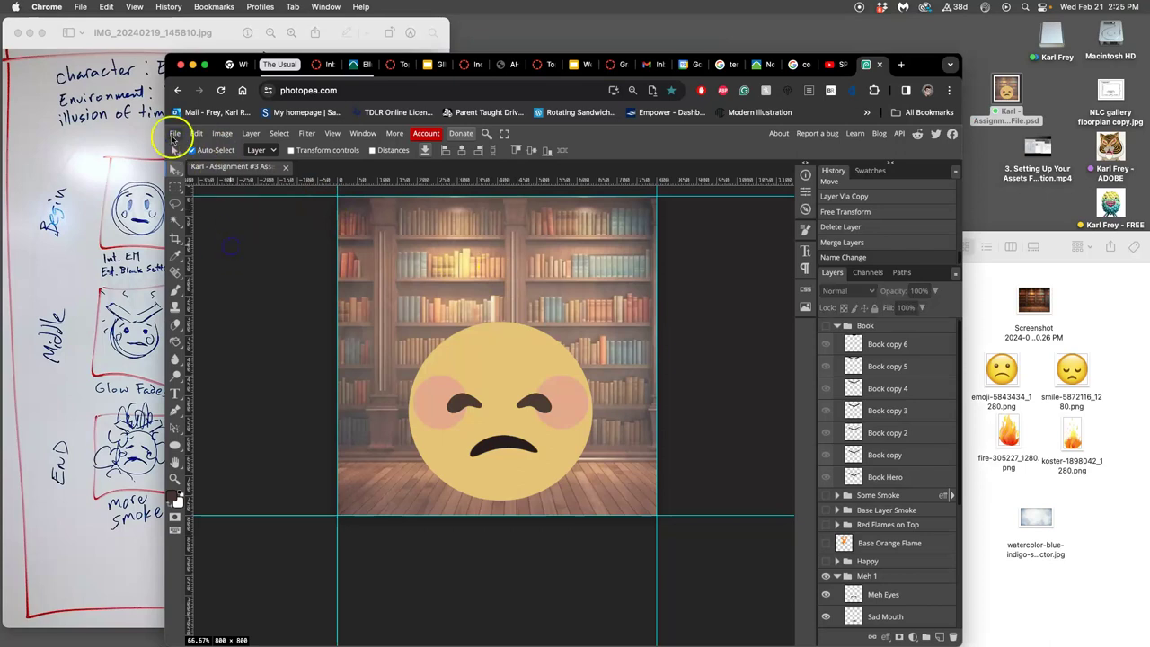
# Start a new project and enter 8 × 8 inches for width and height.
pyautogui.click(176, 134)
pyautogui.click(187, 158)
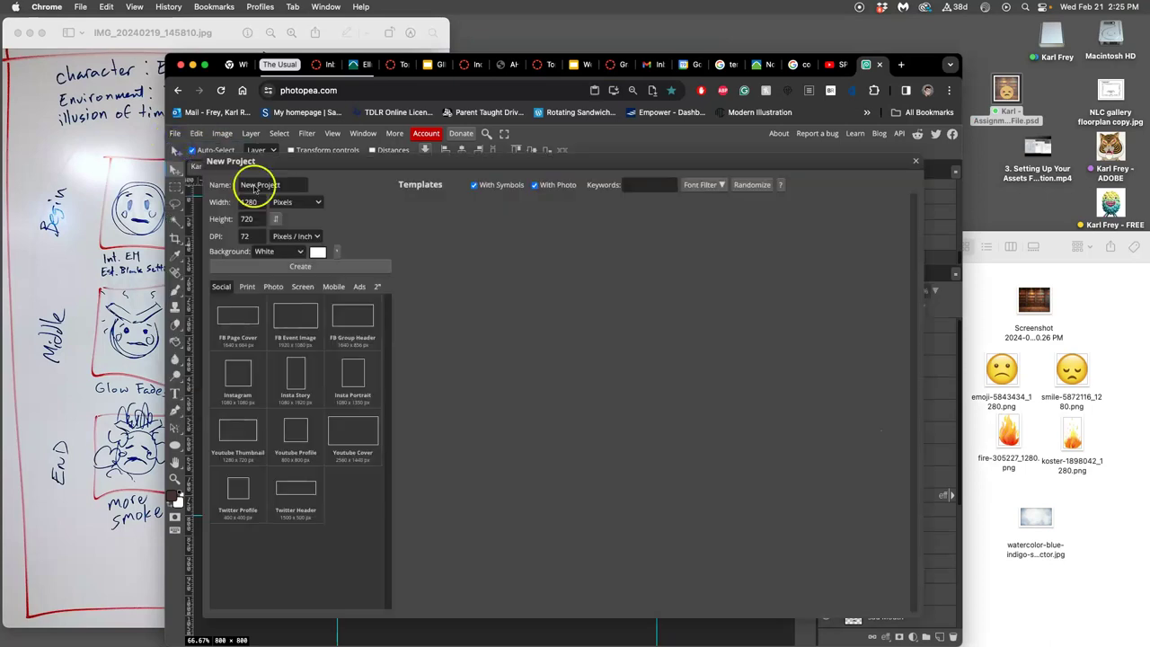
pyautogui.doubleClick(257, 202)
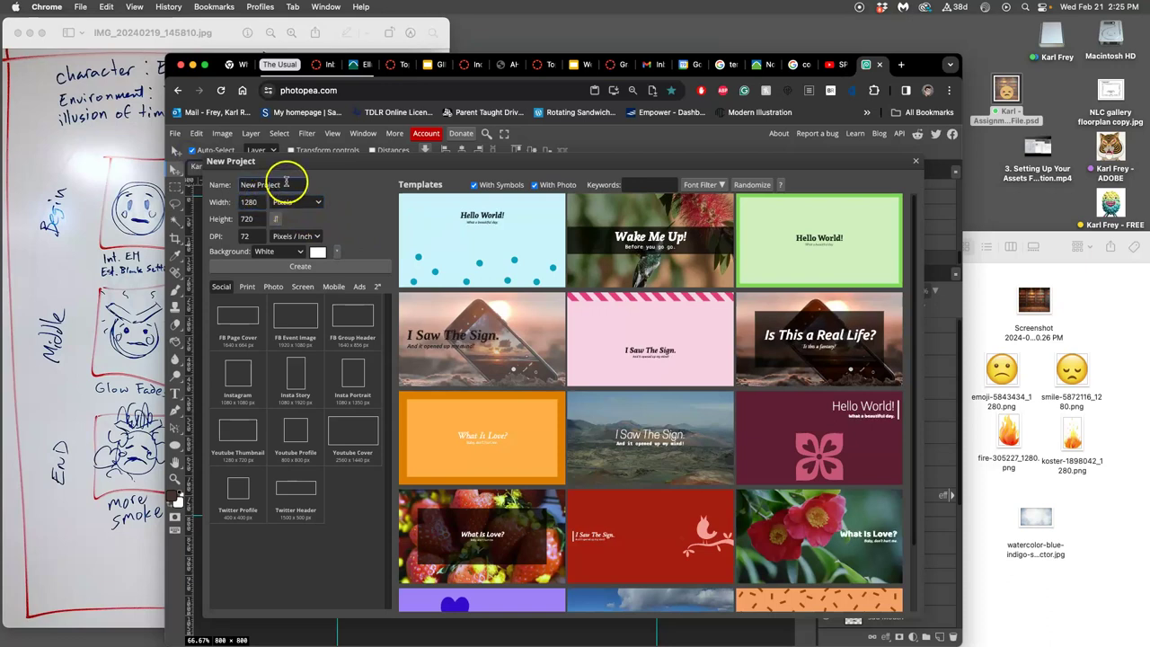
pyautogui.click(226, 183)
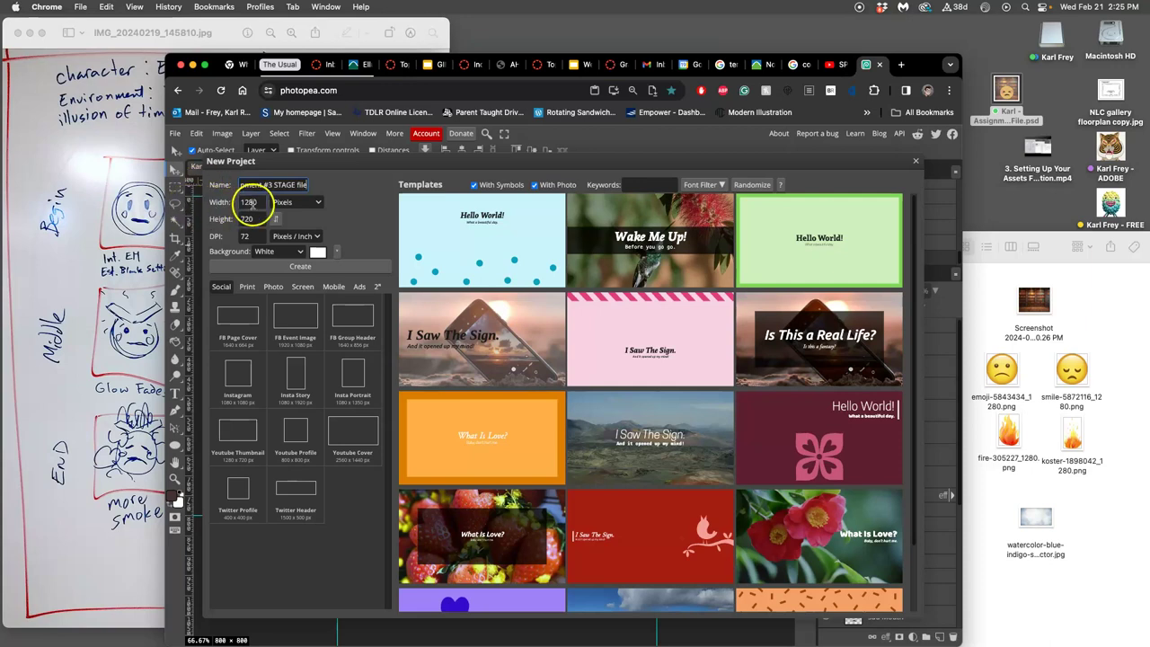
pyautogui.click(295, 202)
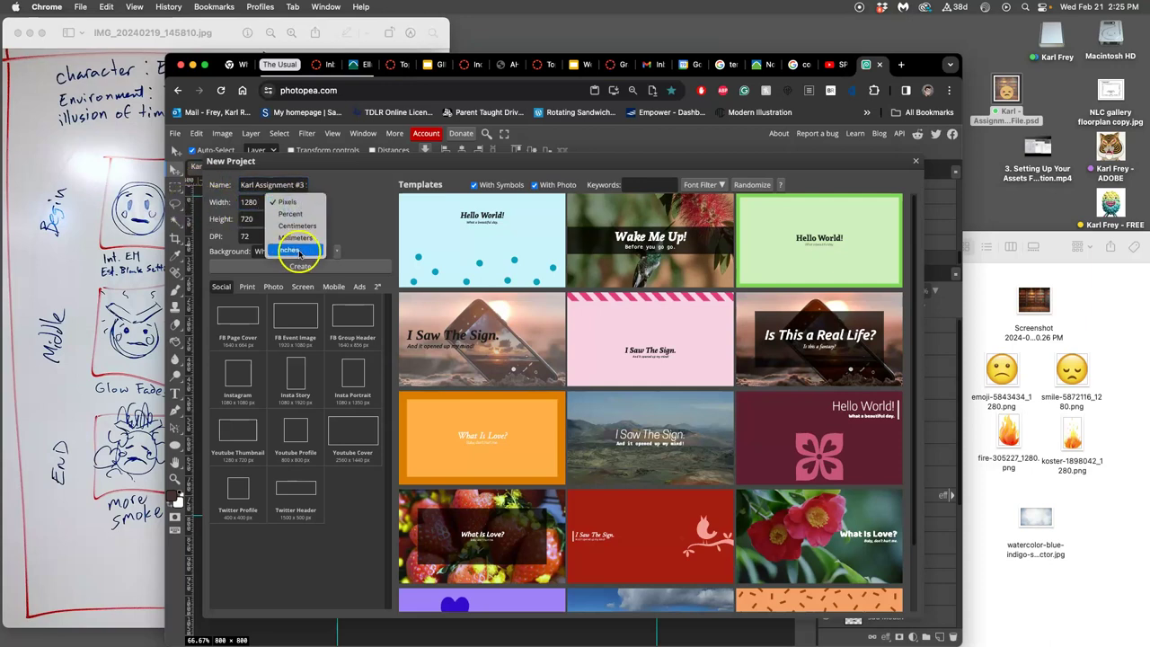
pyautogui.click(288, 249)
pyautogui.moveTo(257, 204); pyautogui.dragTo(195, 195)
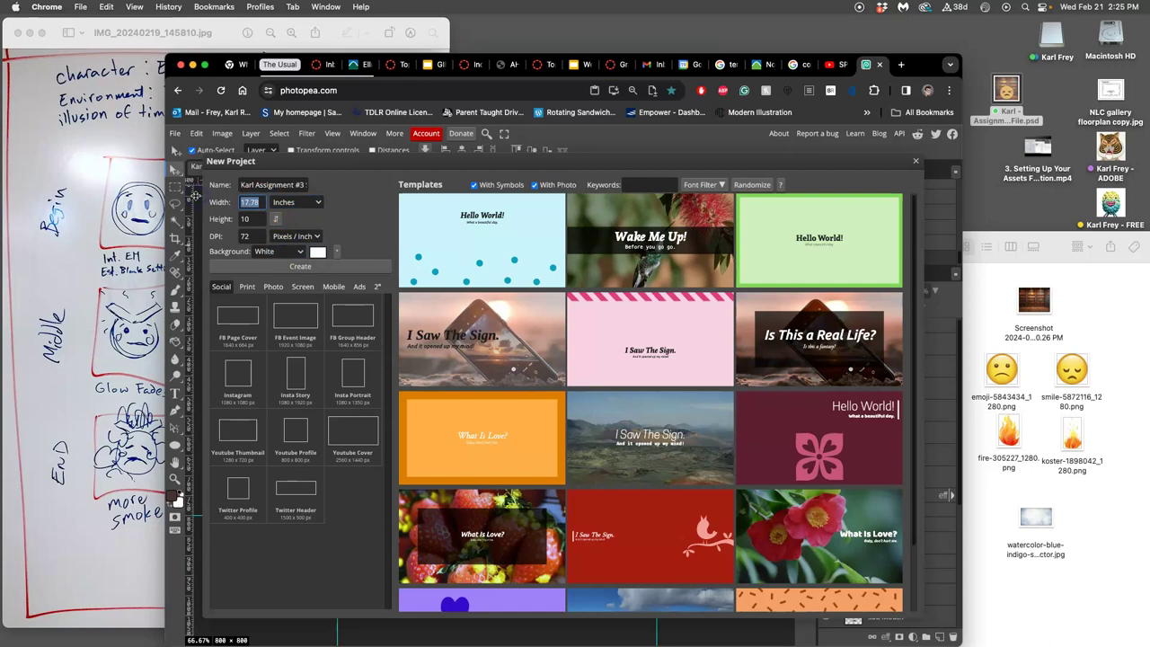
pyautogui.write('8')
pyautogui.press('Tab')
pyautogui.write('8')
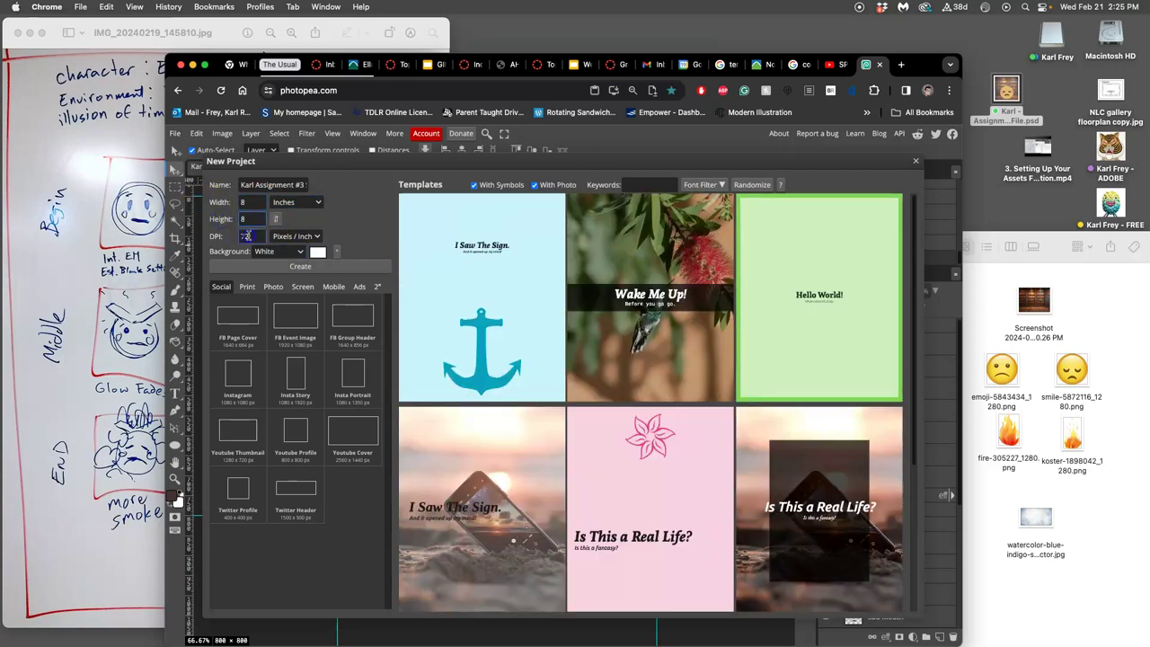
# Set 100 DPI, switch the units to pixels for 800 × 800, and create the document.
pyautogui.doubleClick(245, 236)
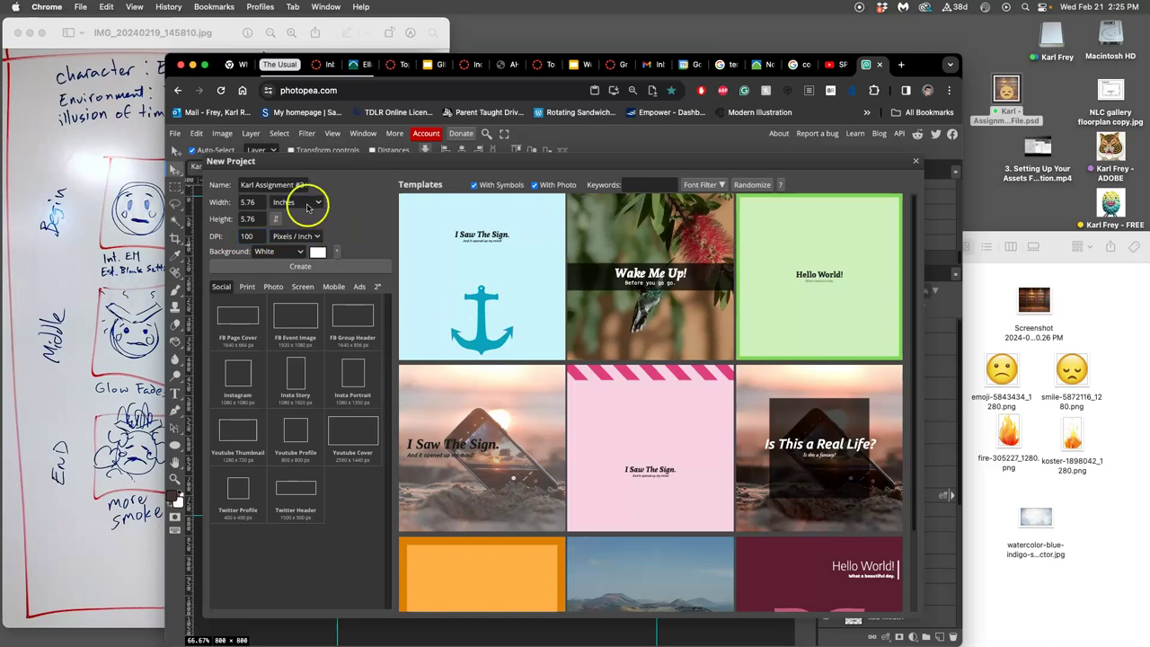
pyautogui.click(297, 201)
pyautogui.click(289, 154)
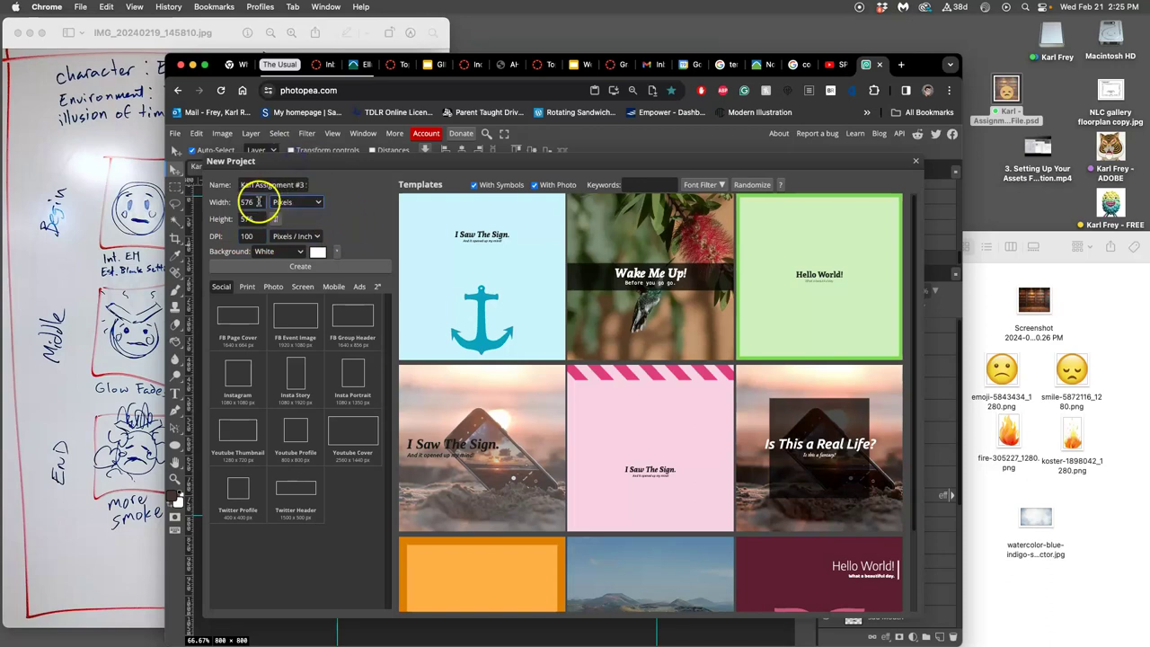
pyautogui.moveTo(256, 201); pyautogui.dragTo(233, 219)
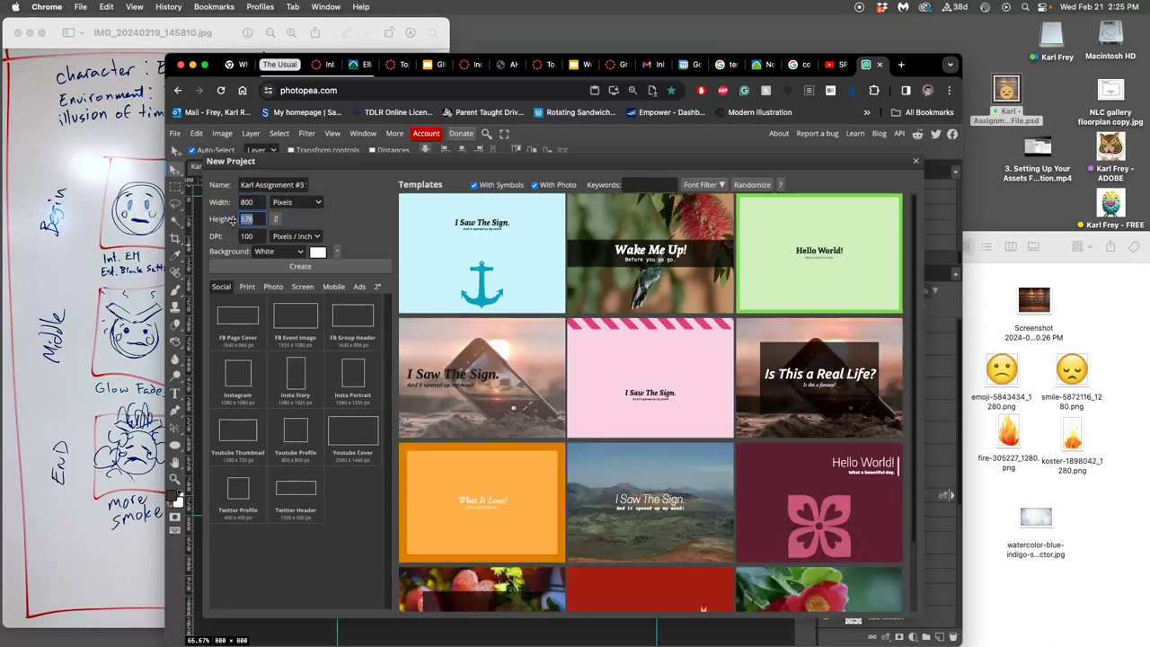
pyautogui.click(341, 207)
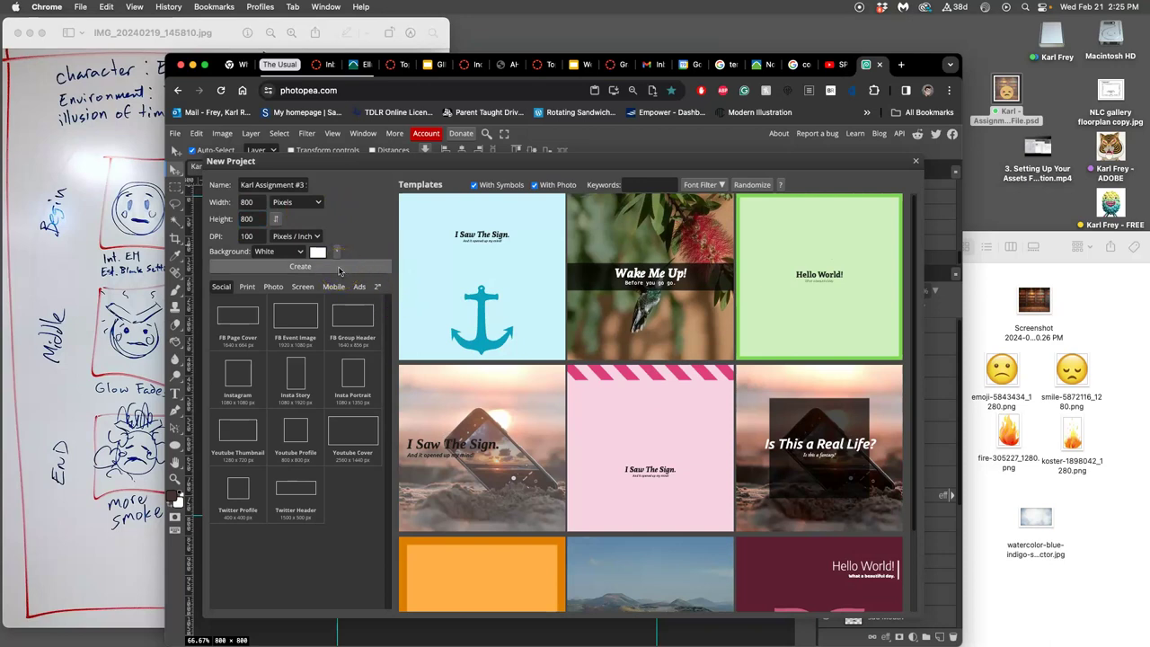
pyautogui.click(339, 268)
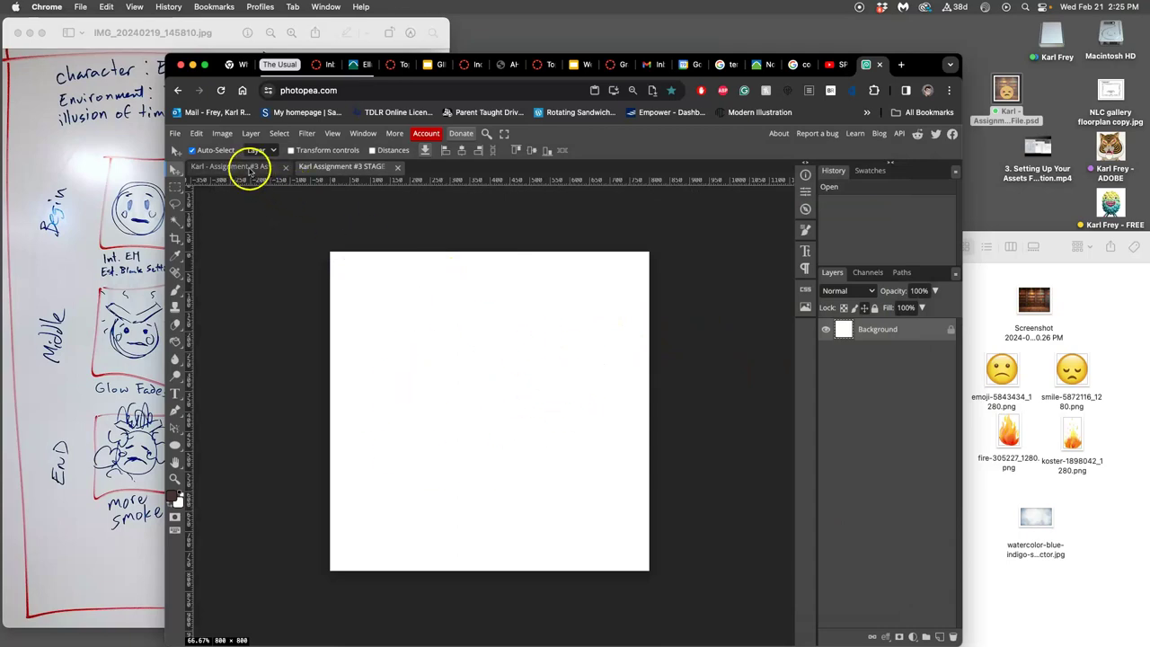
# Flip between the STAGE and emoji tabs, ending on the emoji document, and enlarge the browser window.
pyautogui.click(249, 169)
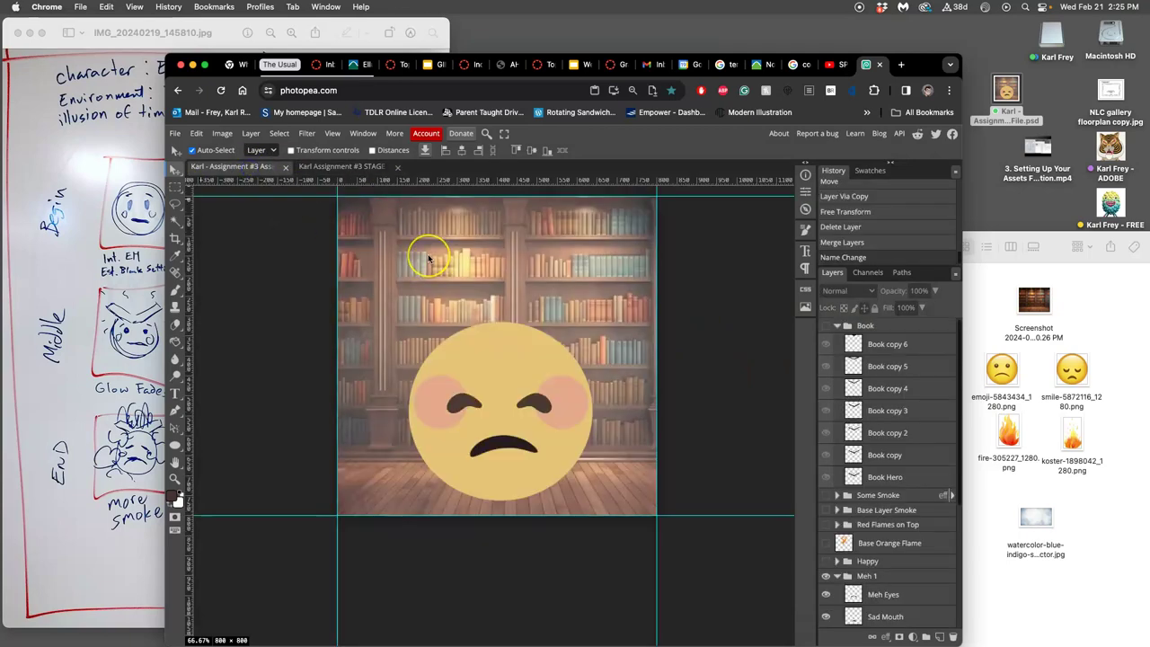
pyautogui.click(355, 169)
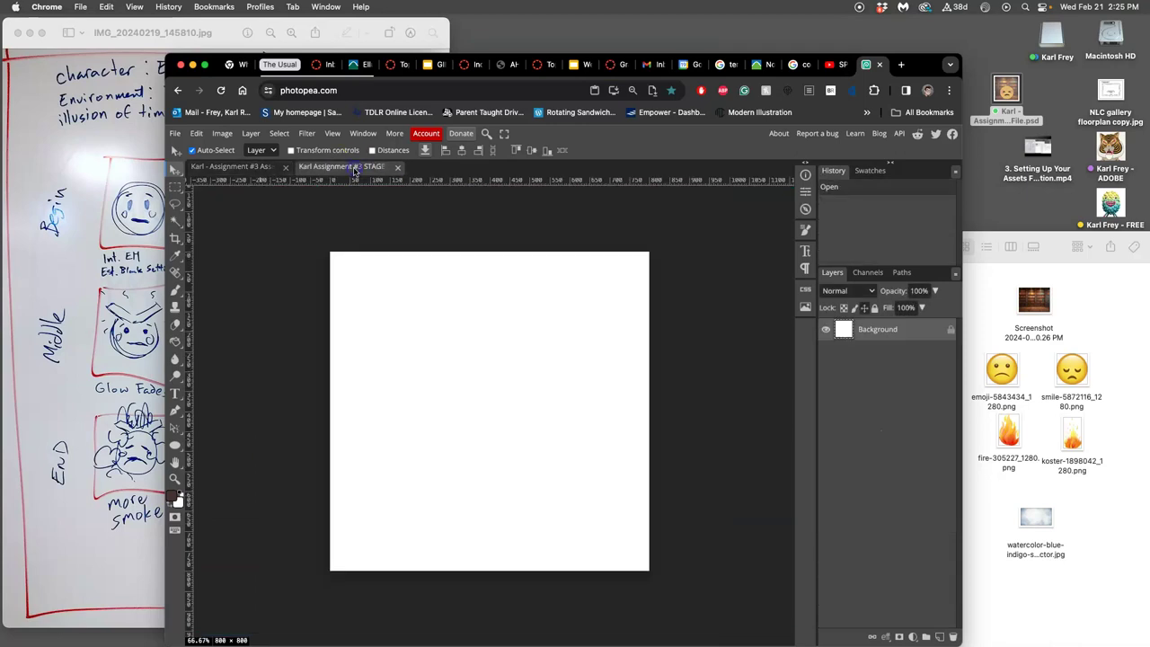
pyautogui.click(258, 168)
pyautogui.click(308, 168)
pyautogui.click(257, 168)
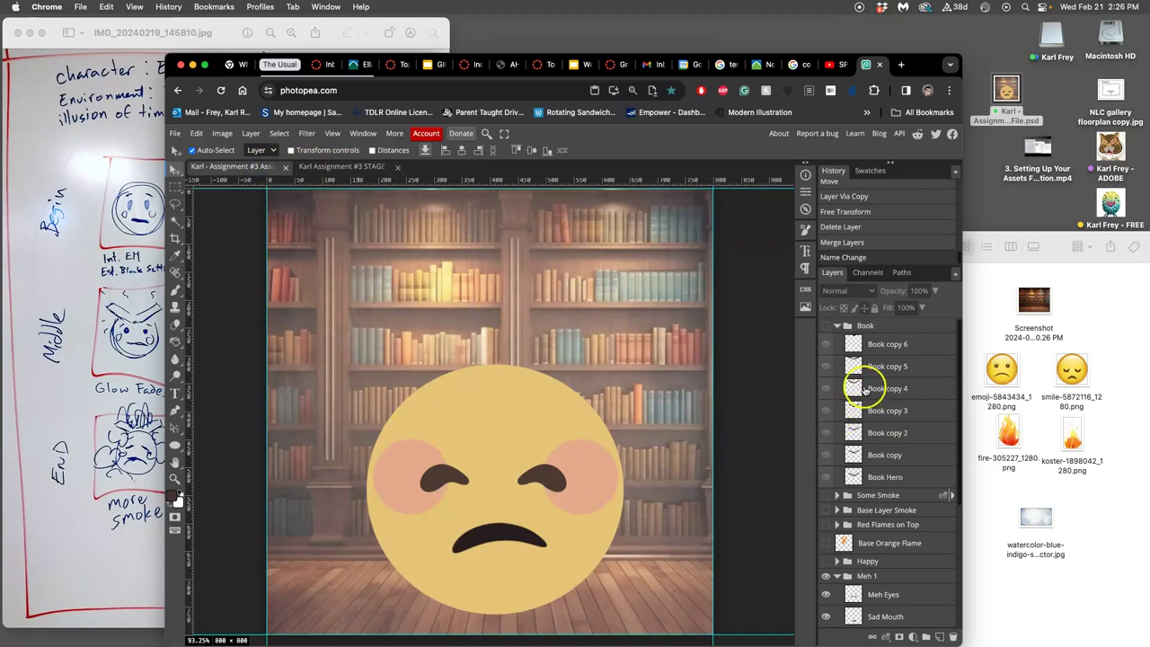
pyautogui.scroll(-3, 880, 449)
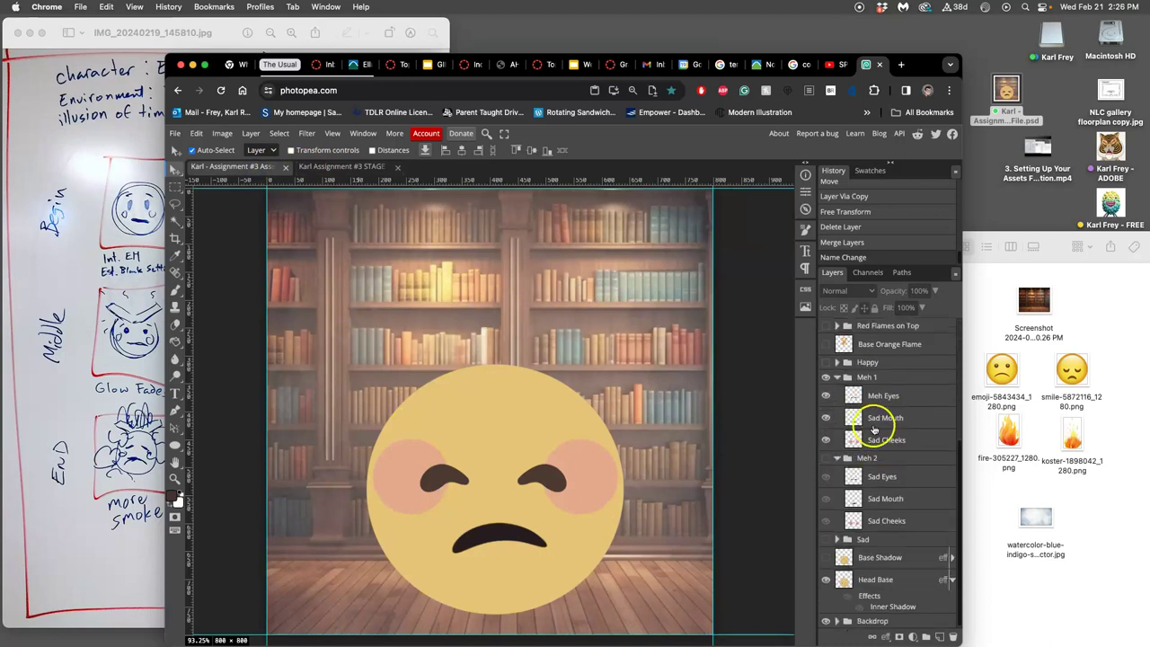
pyautogui.click(345, 167)
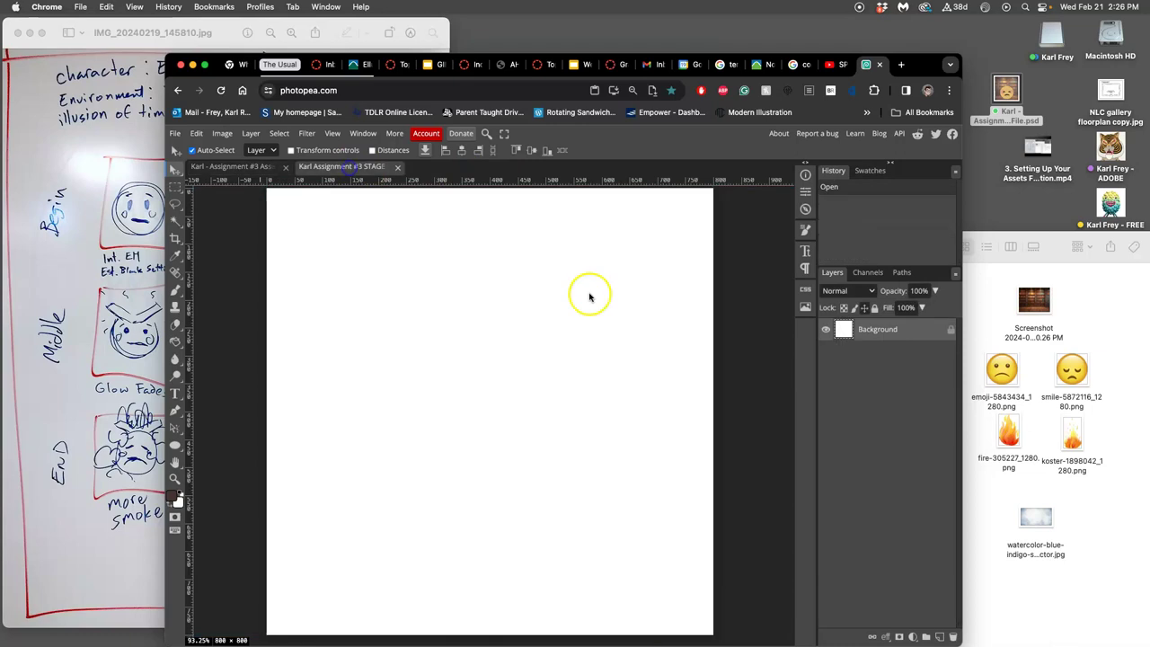
pyautogui.click(257, 168)
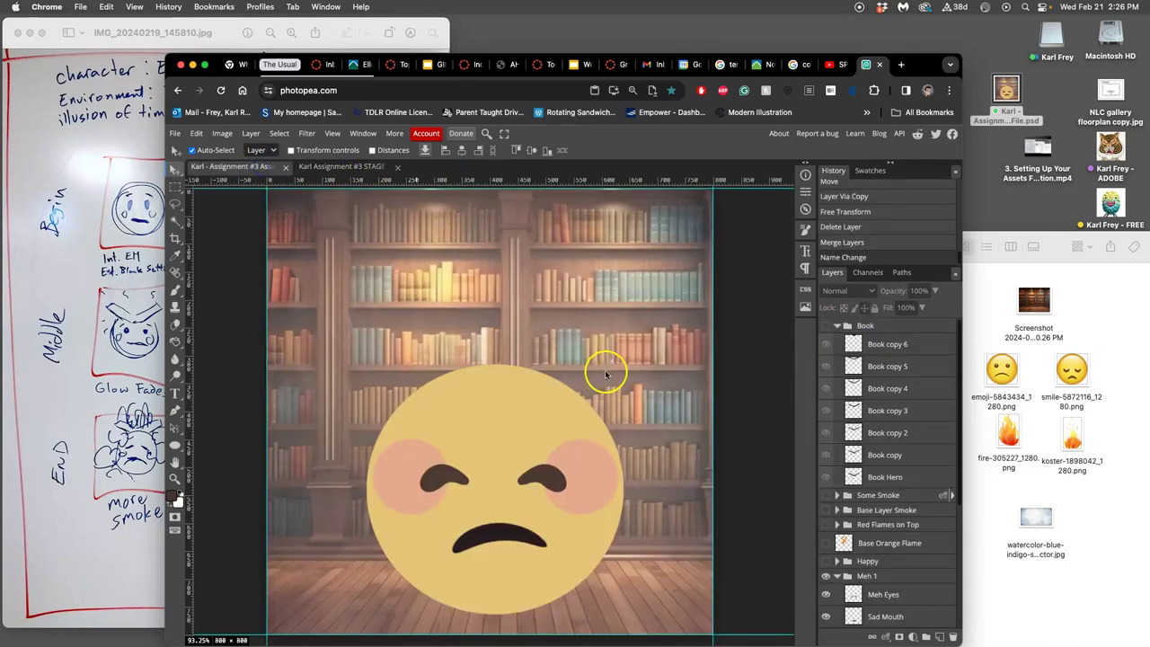
pyautogui.moveTo(963, 55); pyautogui.dragTo(967, 46)
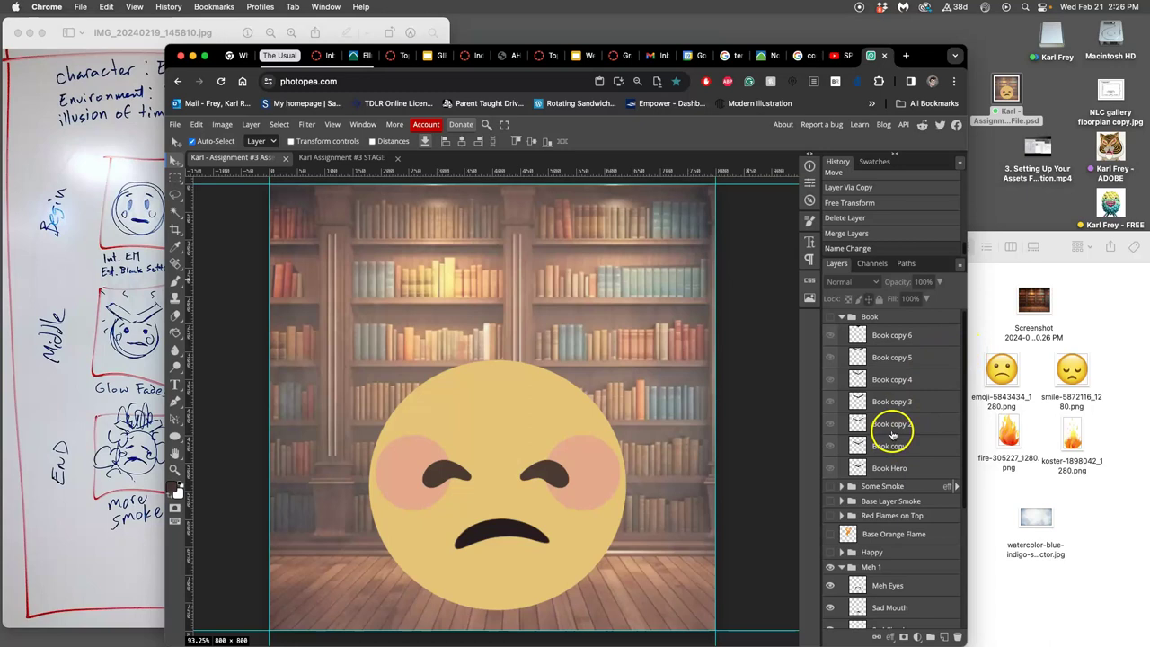
pyautogui.moveTo(892, 434)
pyautogui.mouseDown()
pyautogui.moveTo(886, 411)
pyautogui.moveTo(890, 428)
pyautogui.mouseUp()
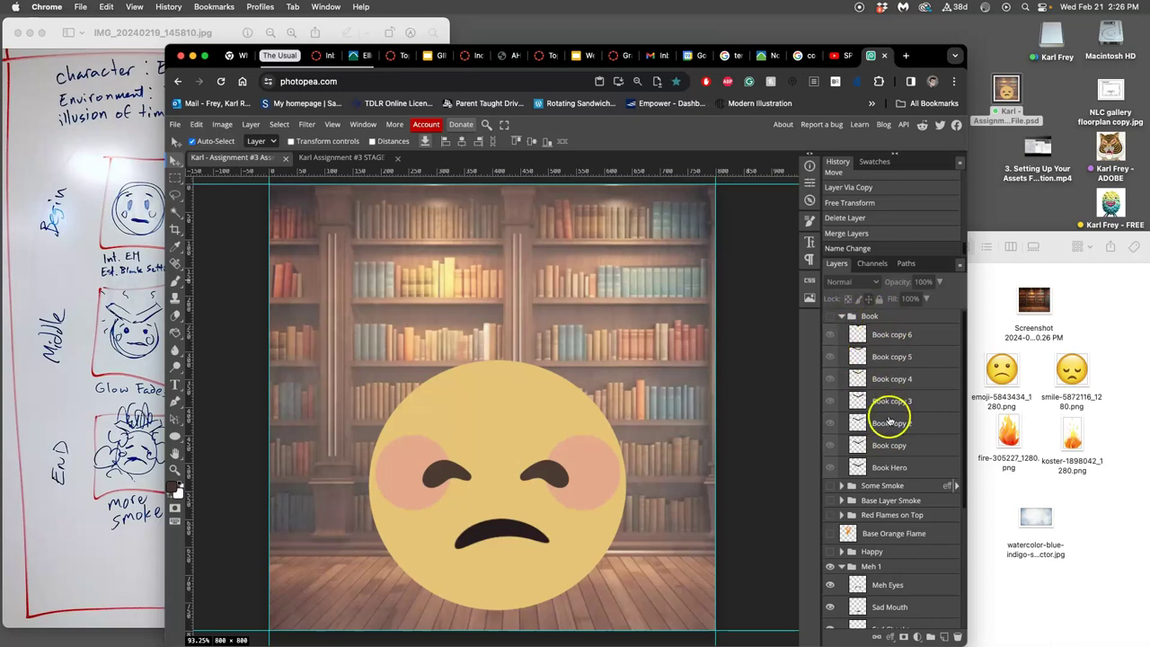
# Select Meh 1 through Backdrop and merge them into a single Meh 1 layer.
pyautogui.scroll(-4, 888, 449)
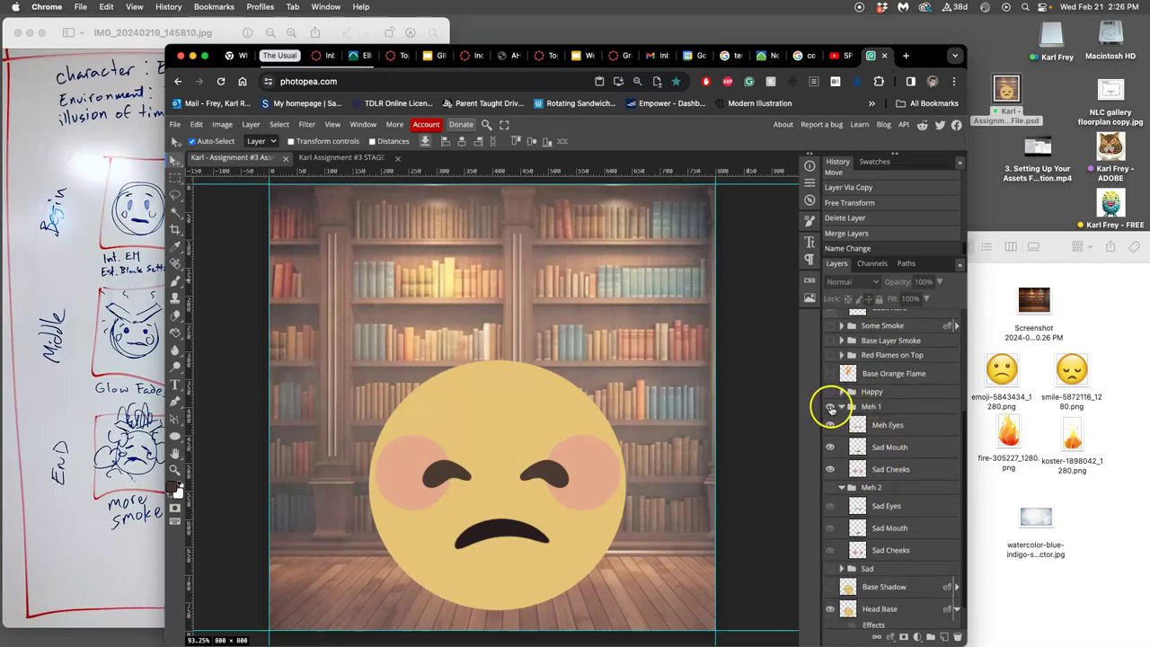
pyautogui.click(866, 408)
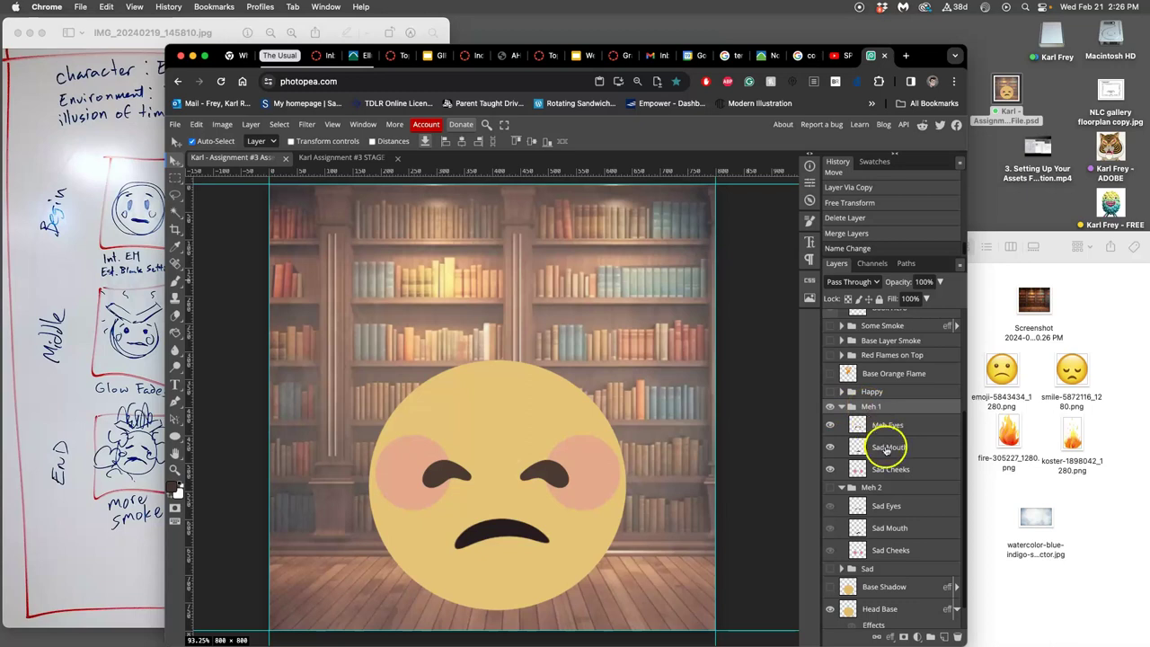
pyautogui.scroll(-1, 885, 449)
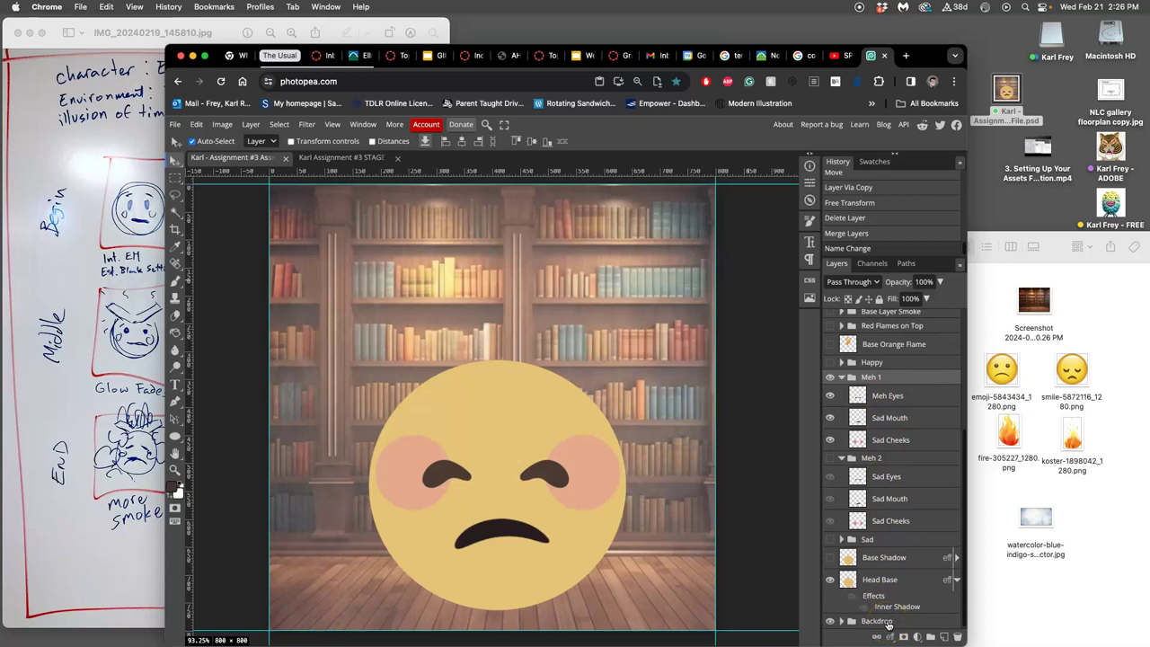
pyautogui.keyDown('shift'); pyautogui.click(876, 621); pyautogui.keyUp('shift')
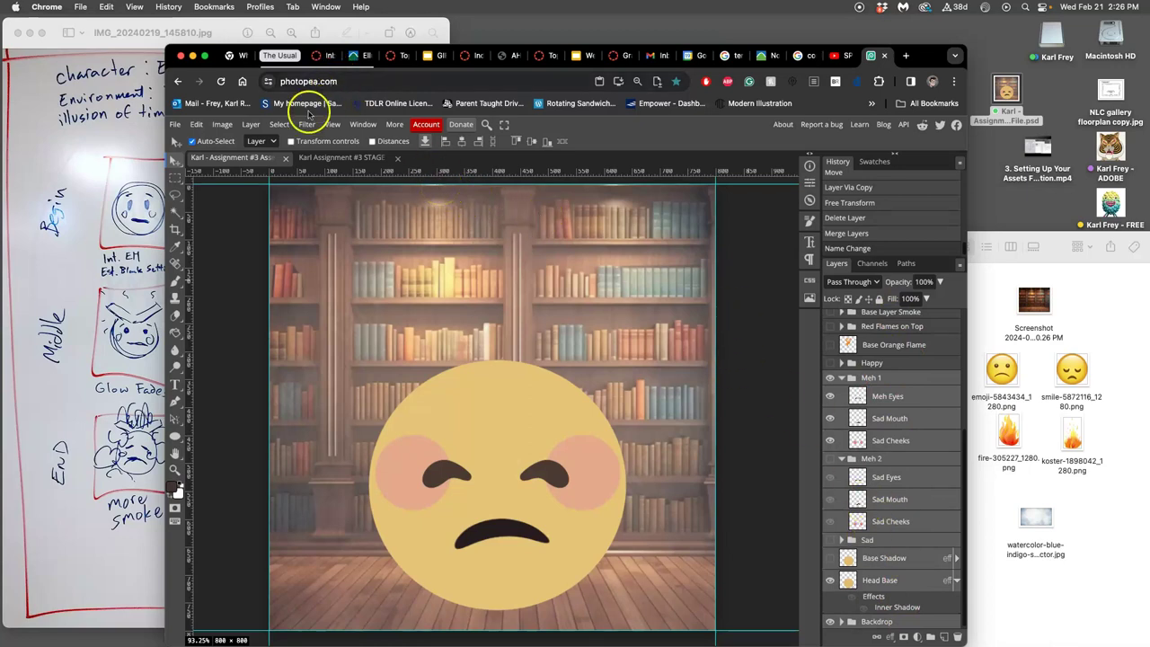
pyautogui.click(251, 124)
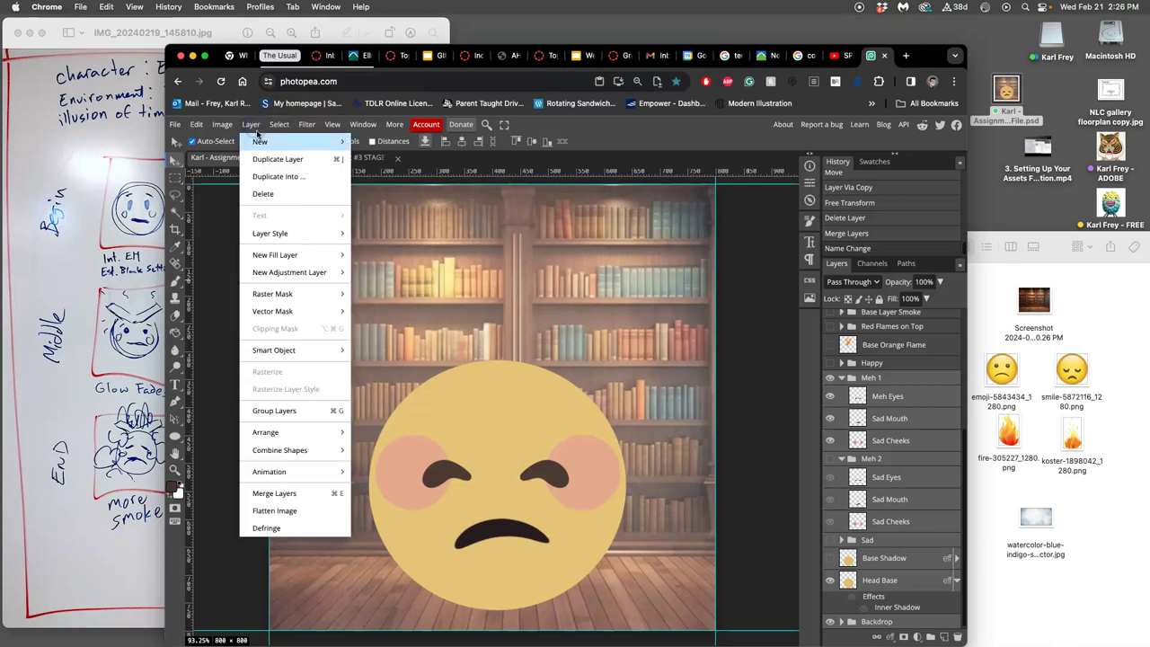
pyautogui.click(274, 493)
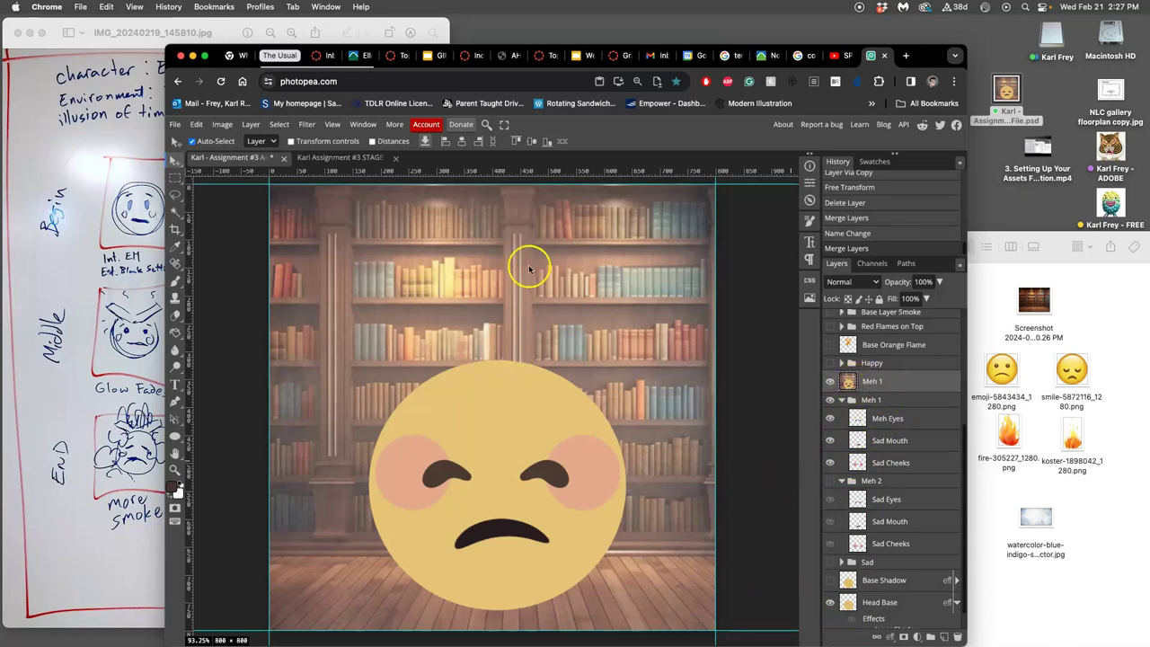
# Select the entire canvas and copy it to the clipboard.
pyautogui.click(281, 124)
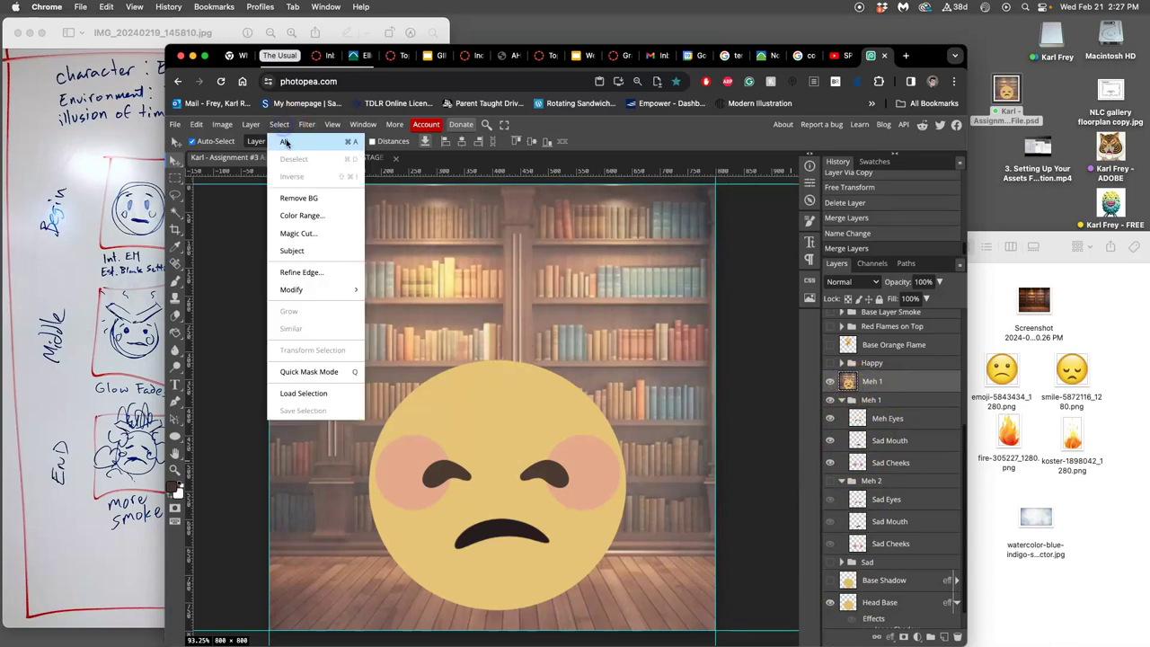
pyautogui.click(286, 142)
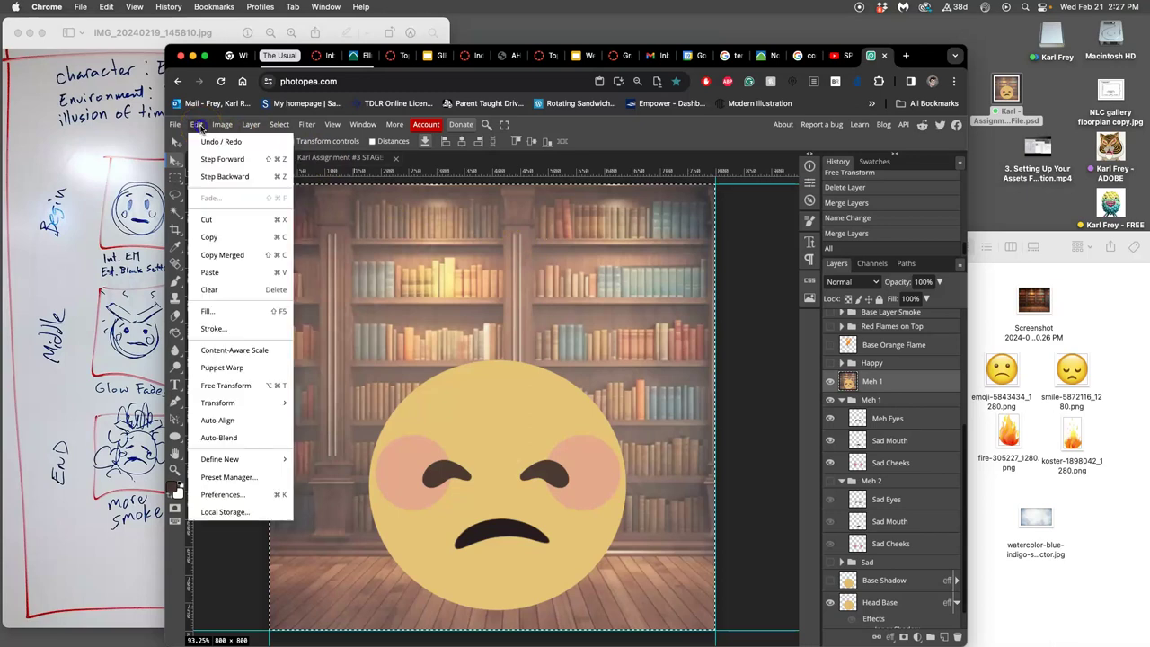
pyautogui.click(220, 236)
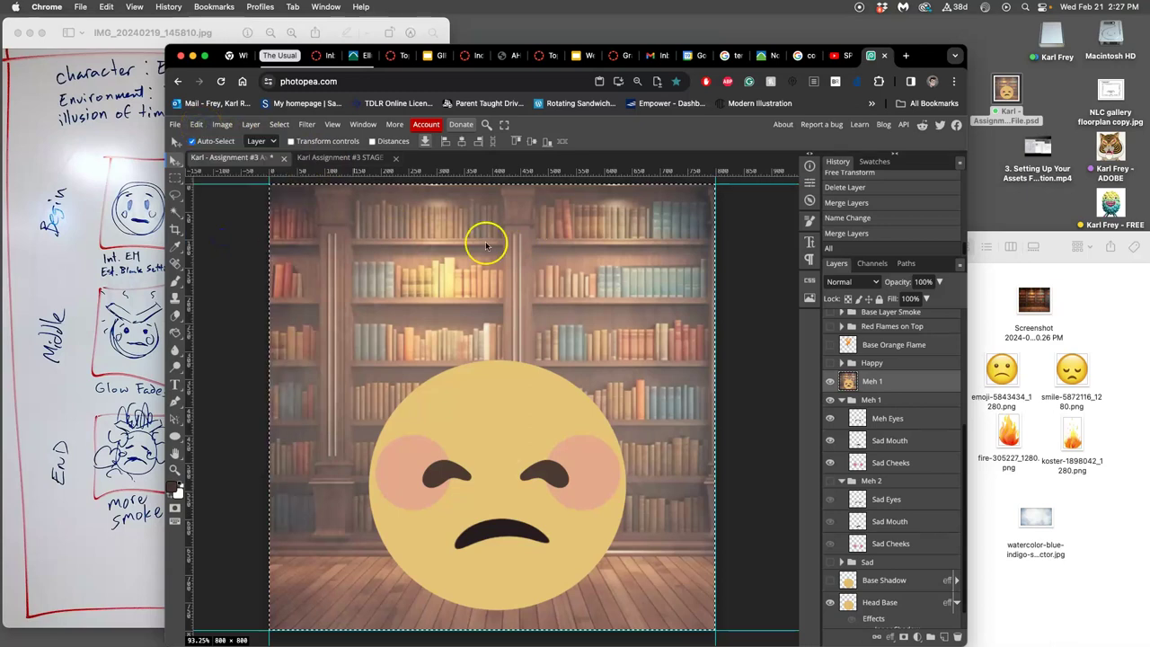
# Paste the merged Meh 1 frame into the STAGE document as Layer 1 and check its visibility.
pyautogui.click(363, 158)
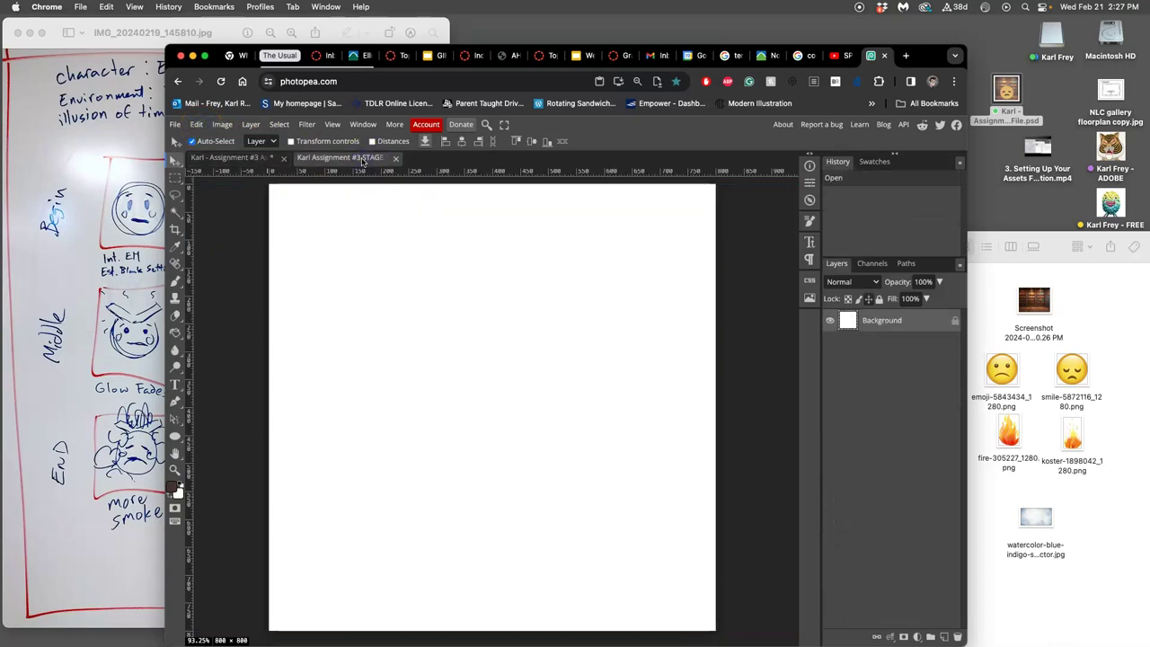
pyautogui.click(195, 124)
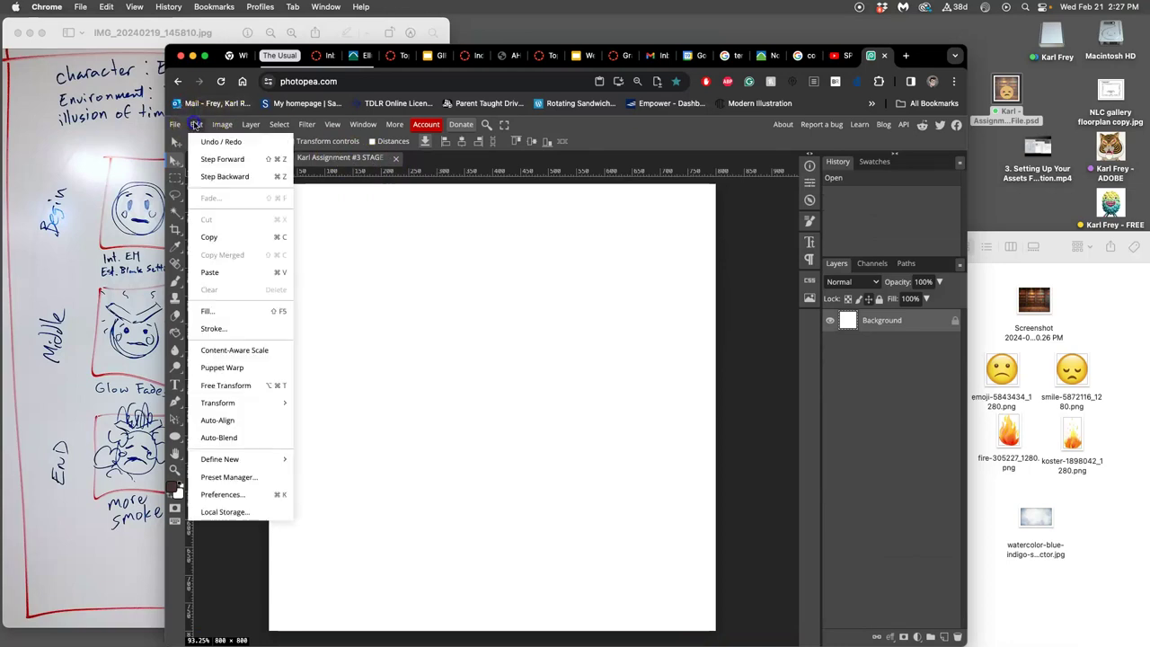
pyautogui.click(241, 272)
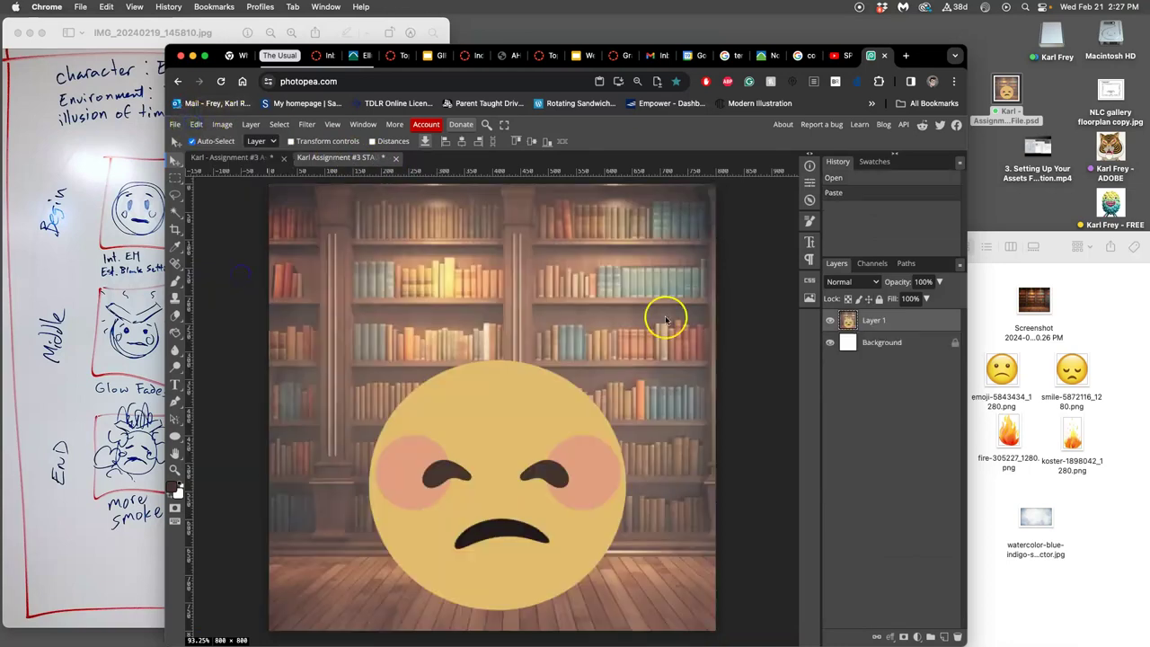
pyautogui.click(830, 320)
pyautogui.click(831, 321)
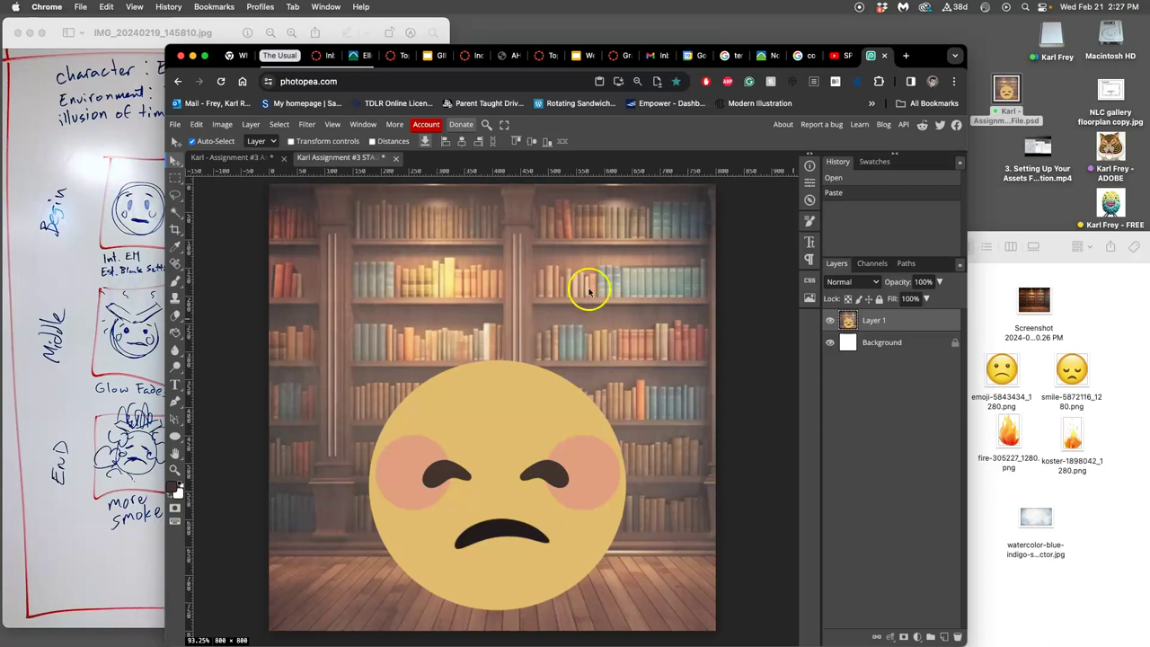
# Move between the stage and emoji documents, settling on the emoji-and-bookshelf file.
pyautogui.click(255, 159)
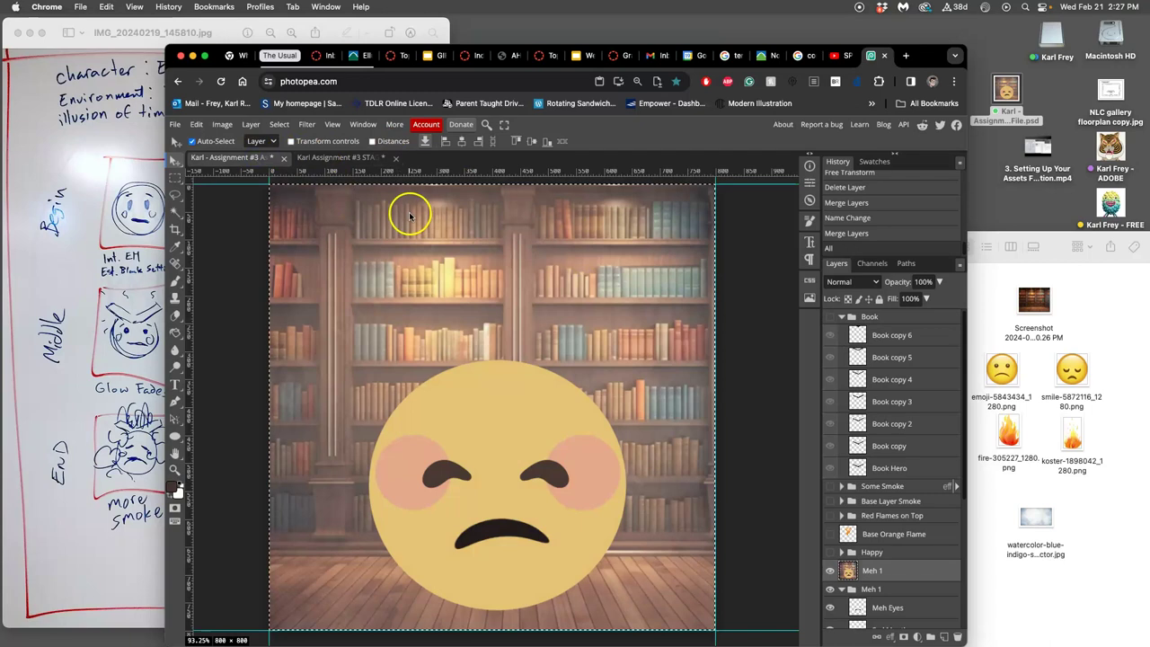
pyautogui.click(372, 158)
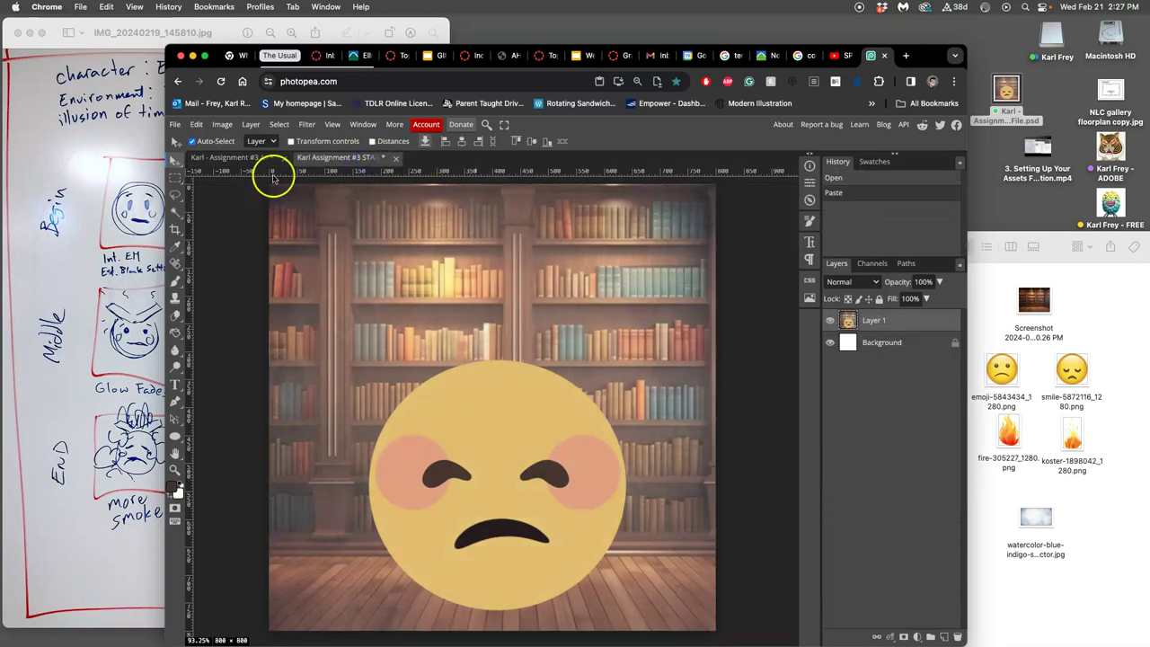
pyautogui.click(258, 159)
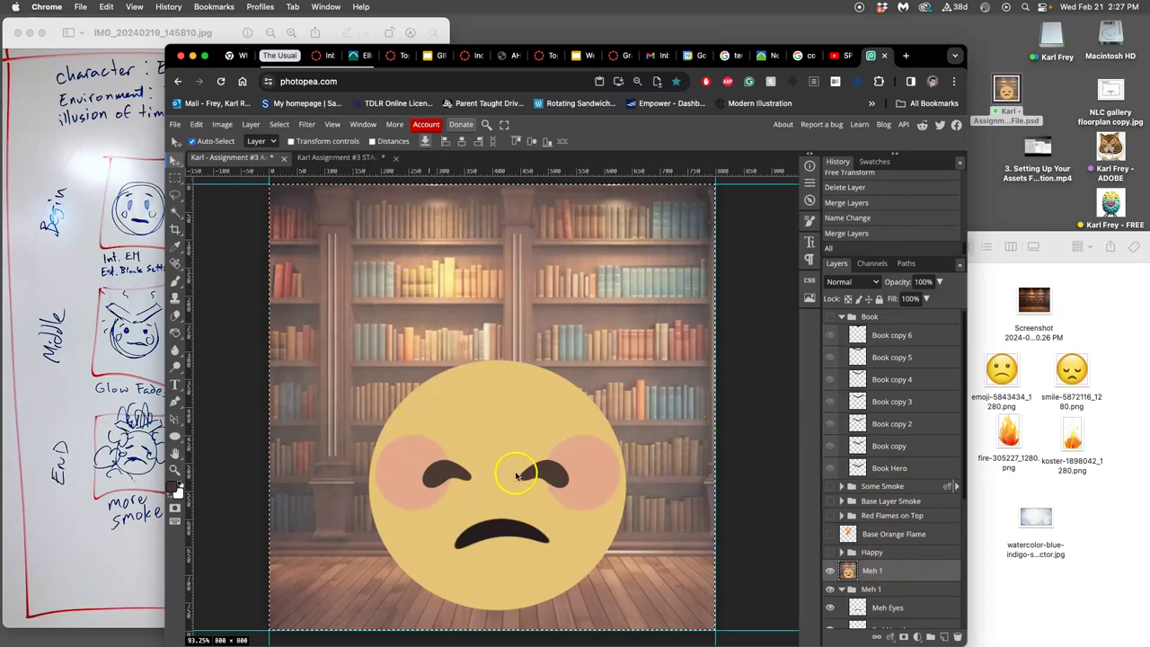
pyautogui.scroll(-5, 876, 561)
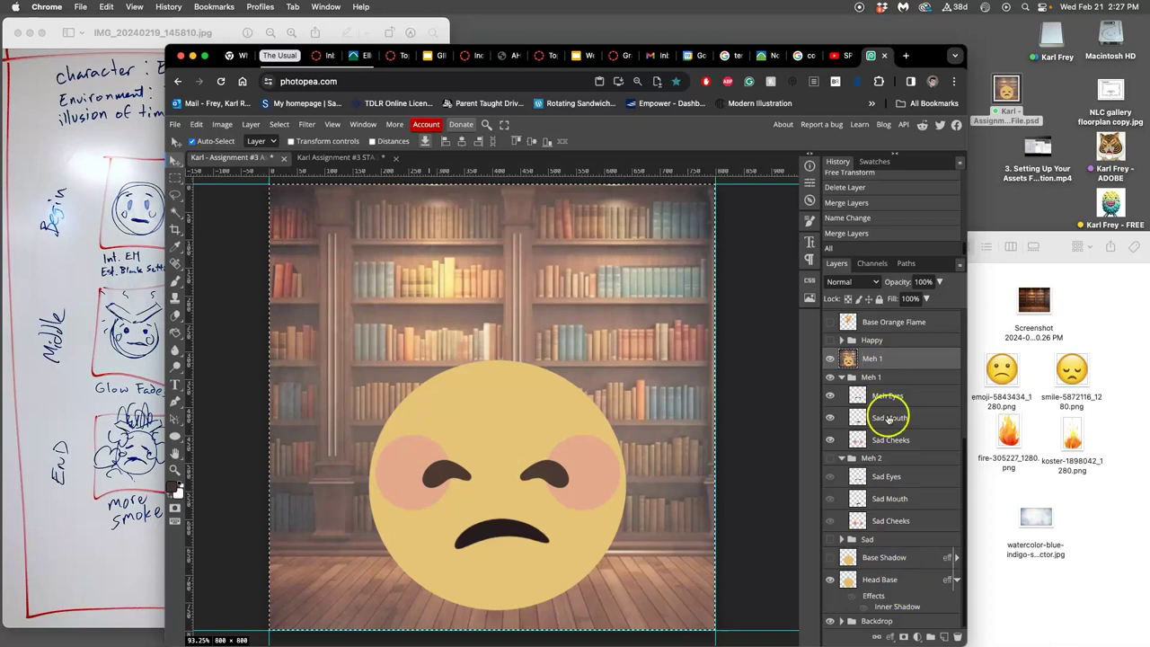
# Deselect and delete the merged Meh 1 layer, then bring the whiteboard storyboard forward.
pyautogui.click(889, 363)
pyautogui.press('super+d')
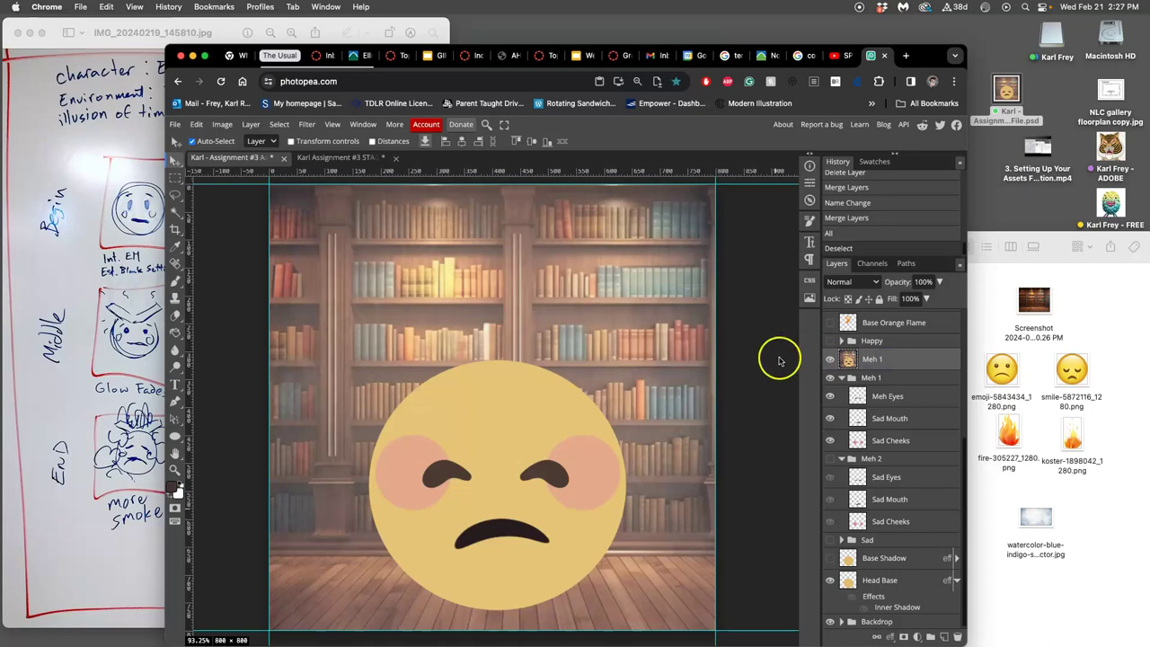
pyautogui.press('Delete')
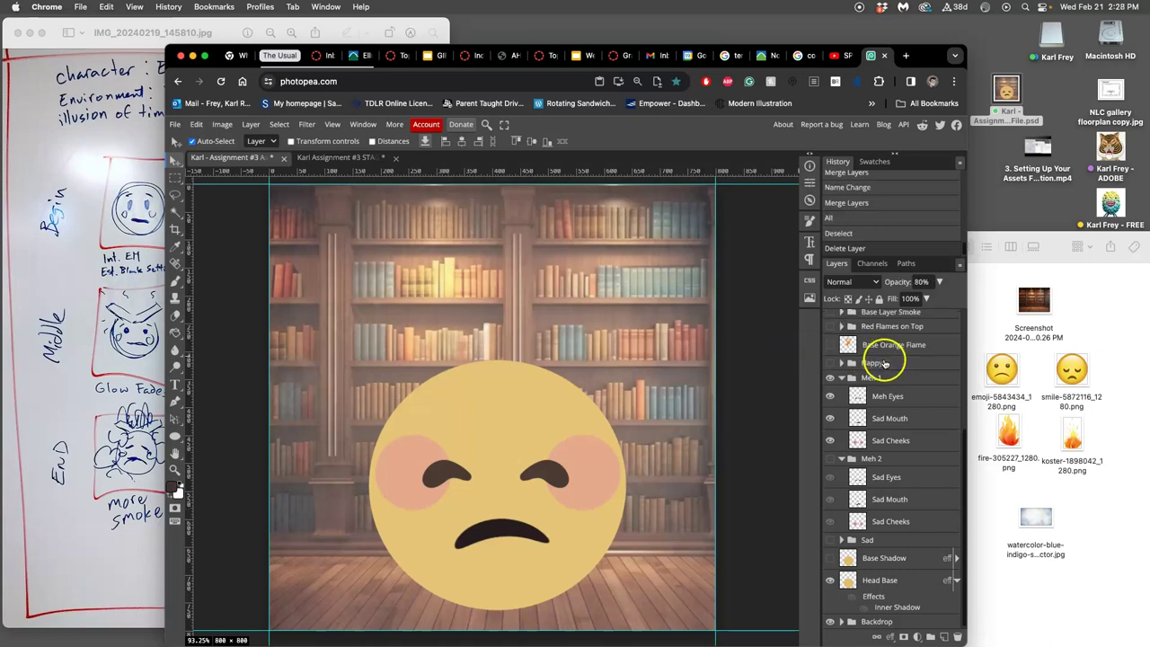
pyautogui.click(144, 269)
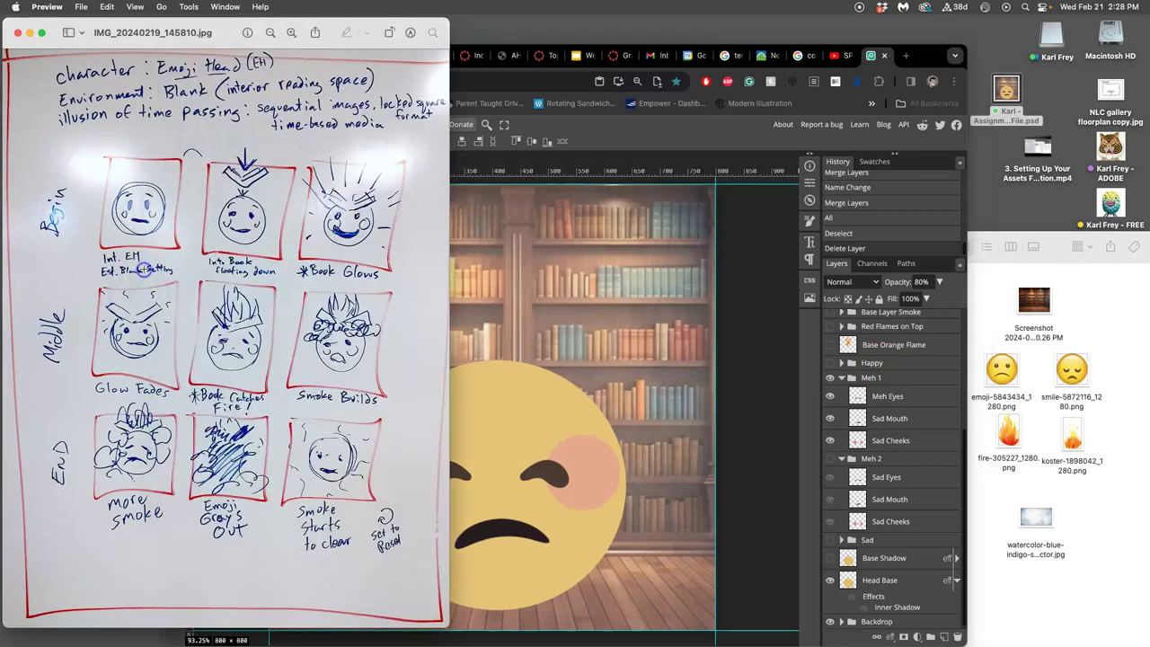
# Show the Book group, hiding Book copies 5–2, Book copy and Book Hero so only copy 6 shows.
pyautogui.click(753, 449)
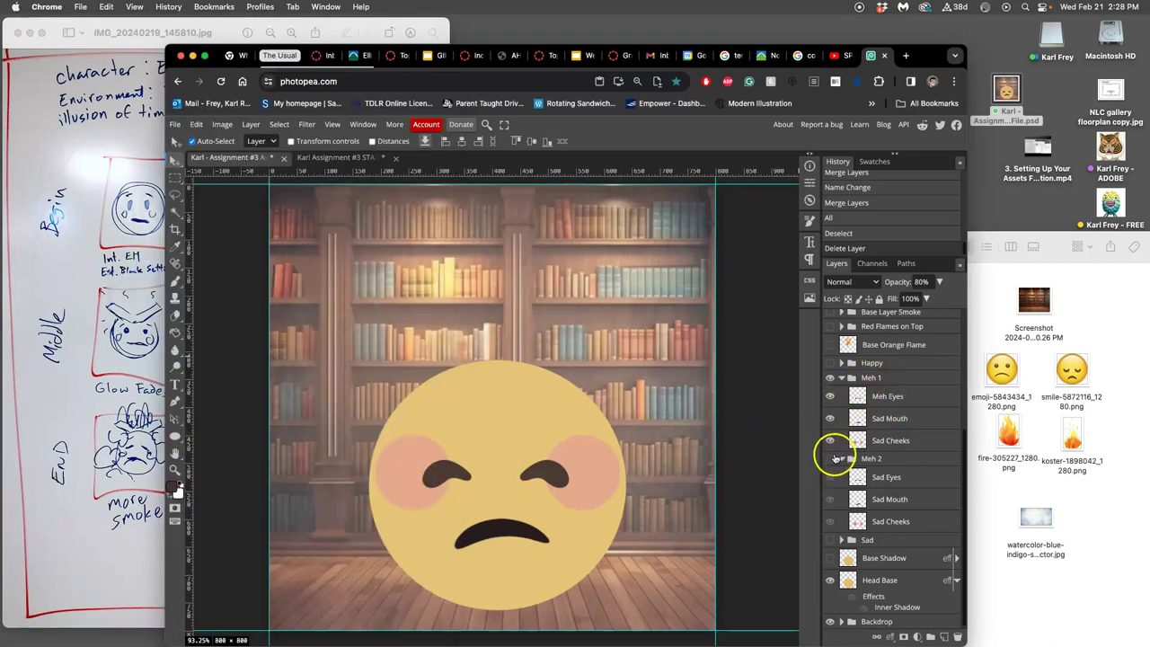
pyautogui.scroll(4, 886, 398)
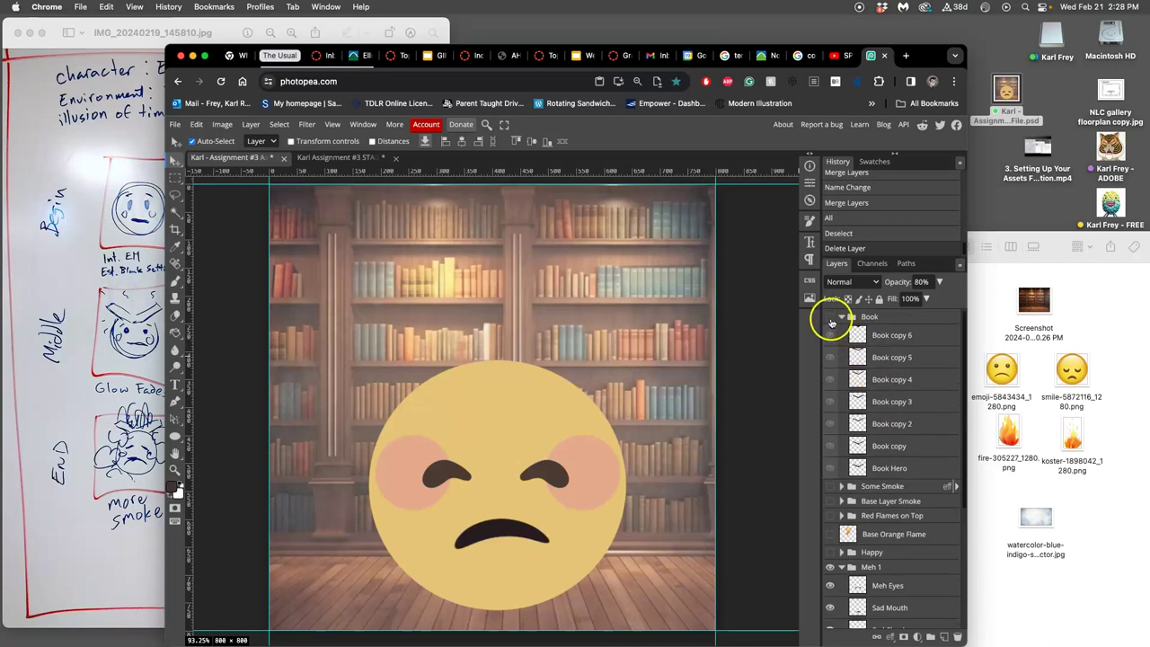
pyautogui.click(830, 316)
pyautogui.click(829, 357)
pyautogui.click(829, 379)
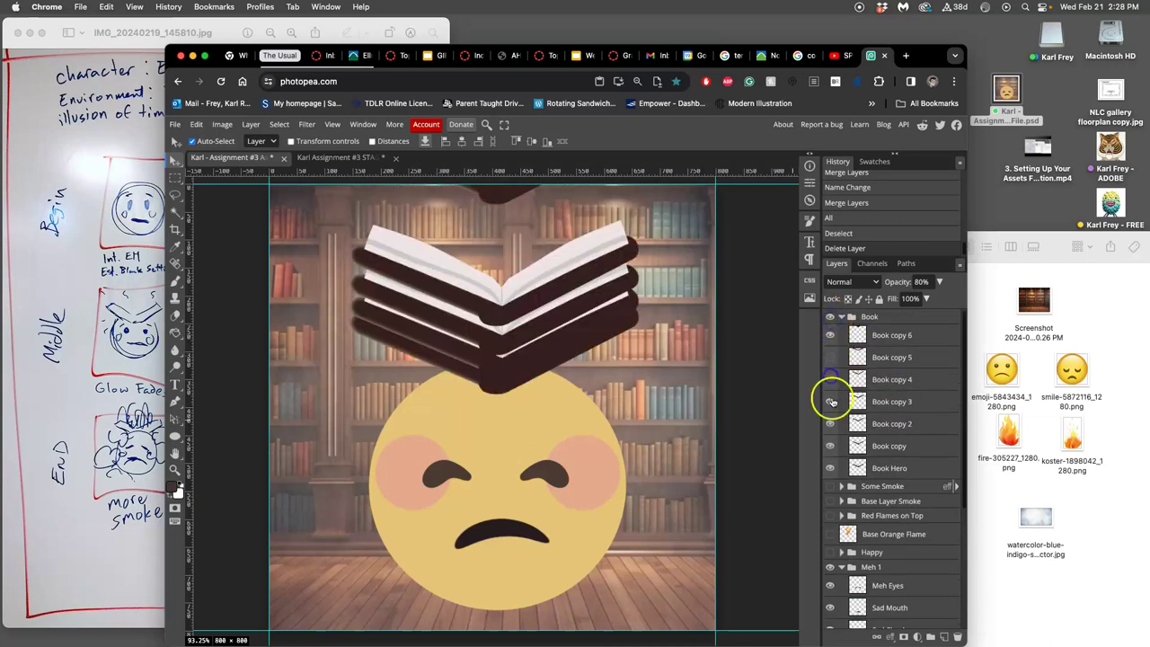
pyautogui.click(830, 402)
pyautogui.click(829, 423)
pyautogui.click(829, 445)
pyautogui.click(829, 468)
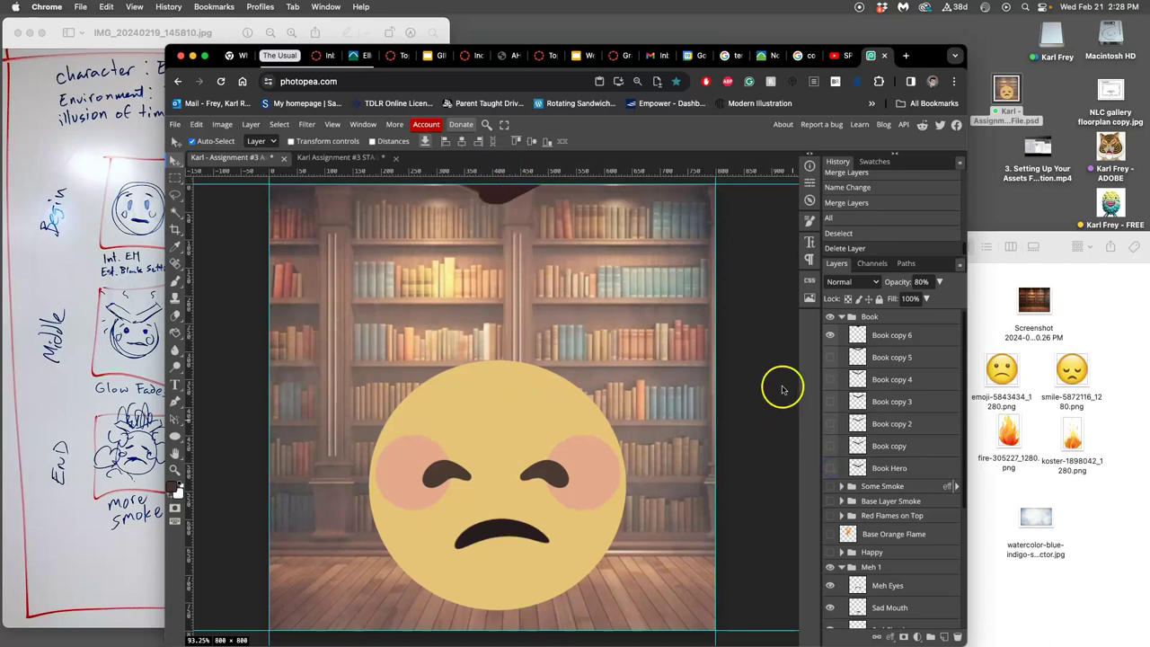
# Compare the Meh 1 and Meh 2 faces by toggling their group visibility.
pyautogui.scroll(-5, 839, 398)
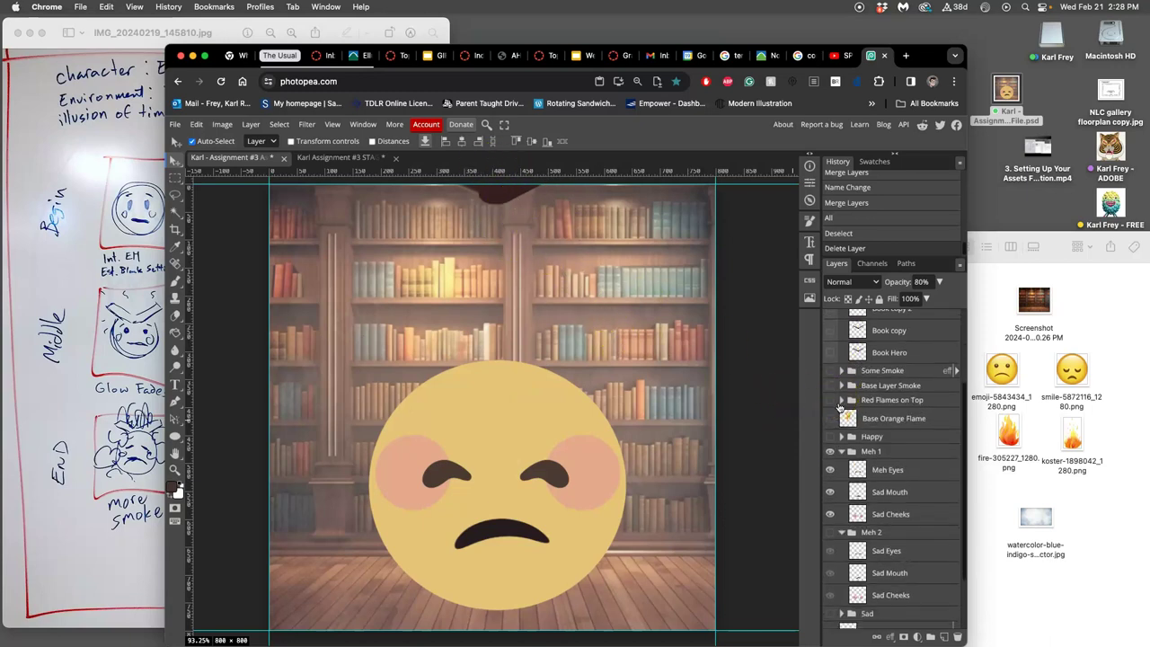
pyautogui.scroll(-1, 846, 417)
pyautogui.click(829, 503)
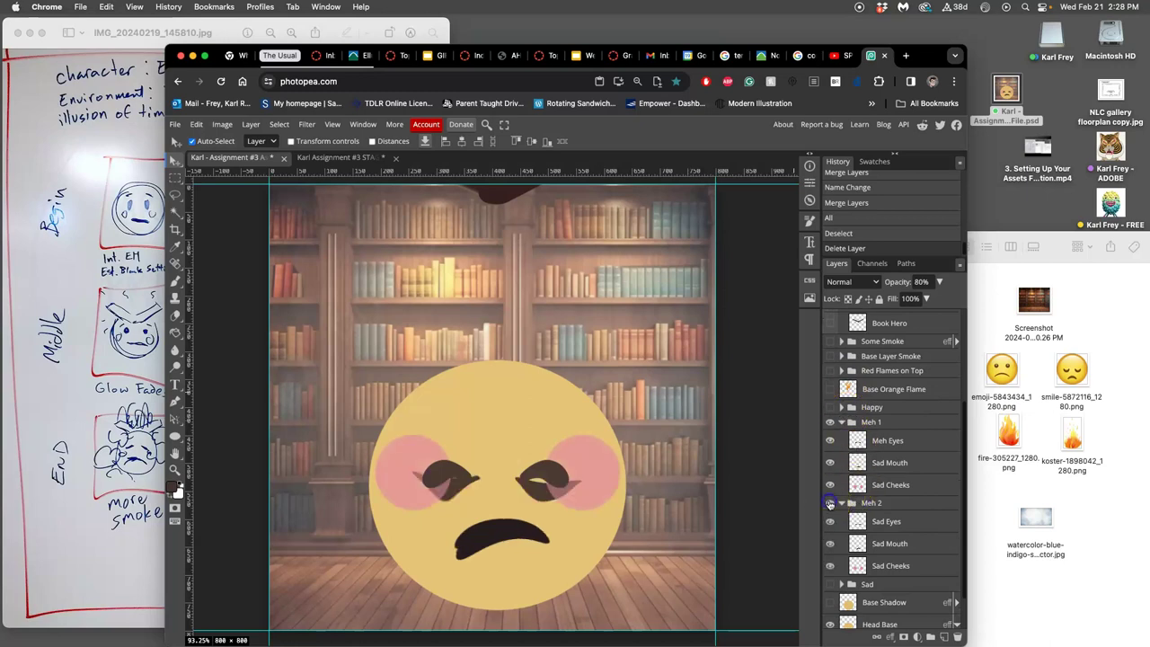
pyautogui.click(830, 422)
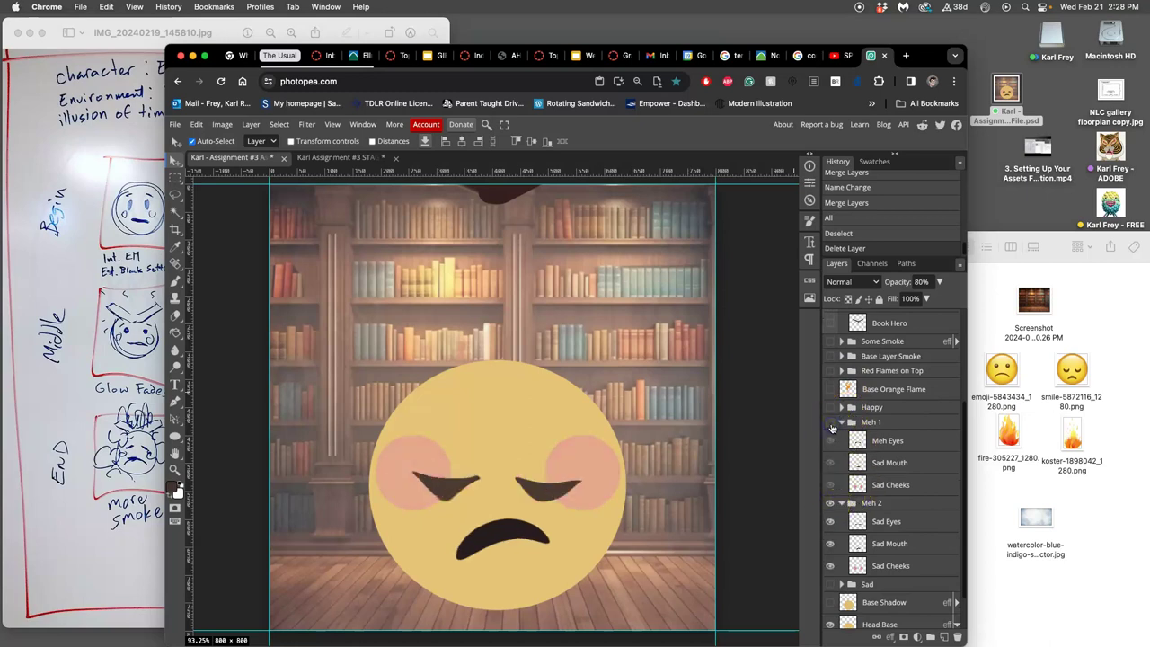
pyautogui.click(838, 465)
pyautogui.click(830, 422)
pyautogui.click(830, 423)
pyautogui.click(830, 423)
pyautogui.click(830, 423)
pyautogui.click(830, 423)
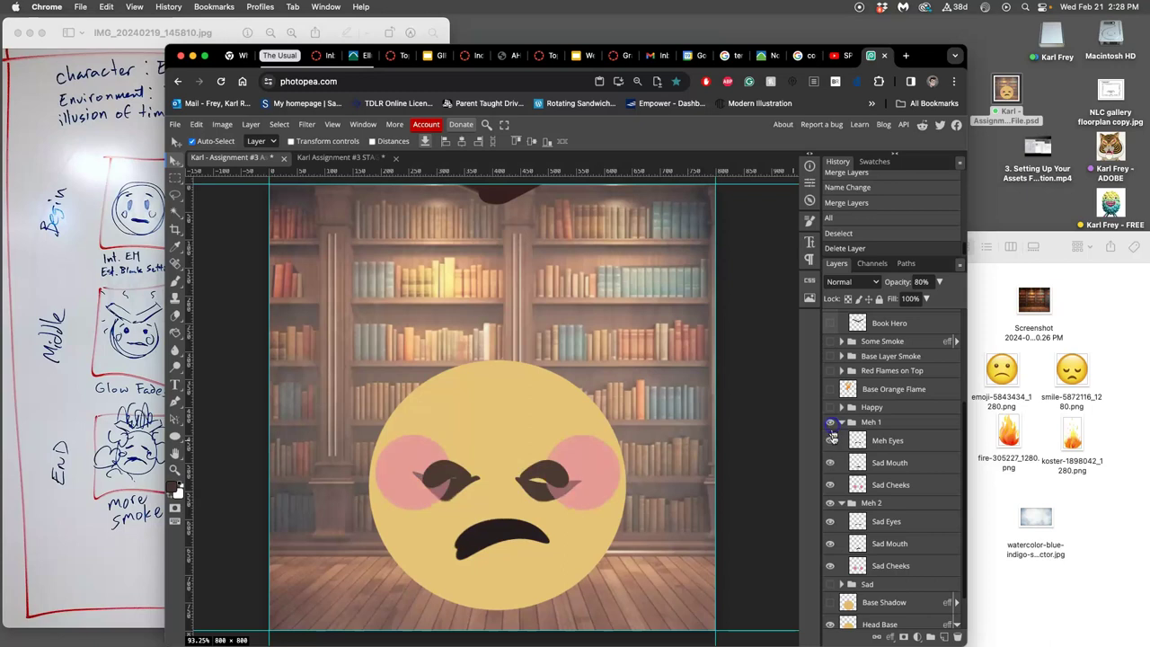
# Hide and delete the Meh 2 group.
pyautogui.click(830, 503)
pyautogui.click(873, 504)
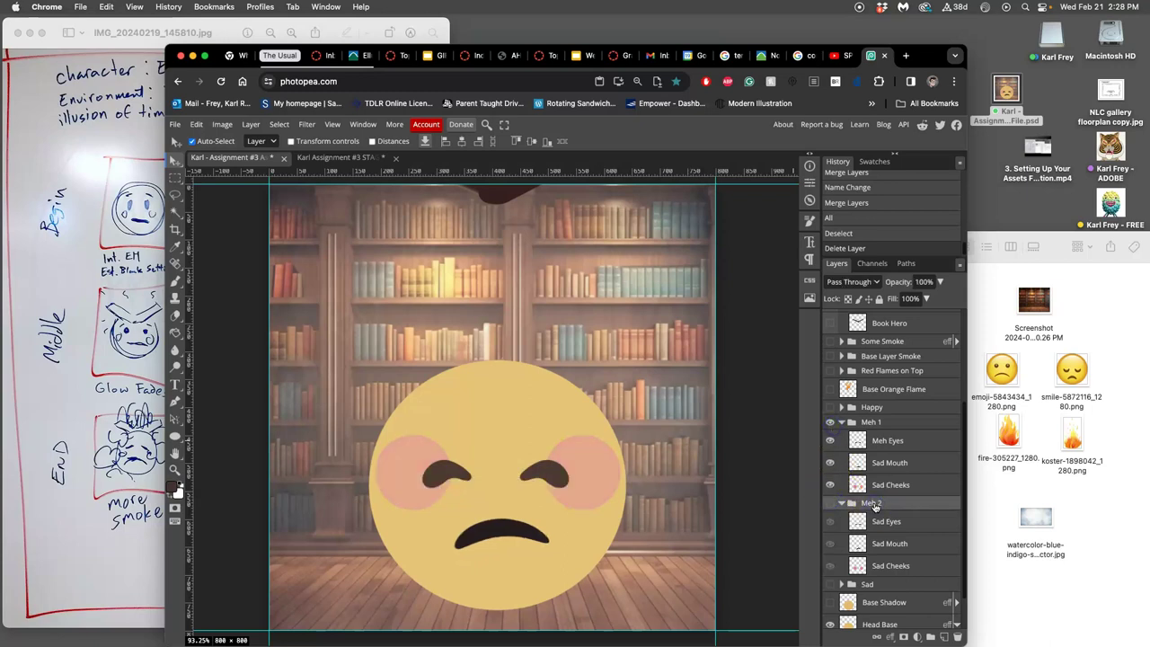
pyautogui.press('Delete')
# Duplicate the Meh 1 group and hide the original, keeping the copy selected.
pyautogui.click(879, 460)
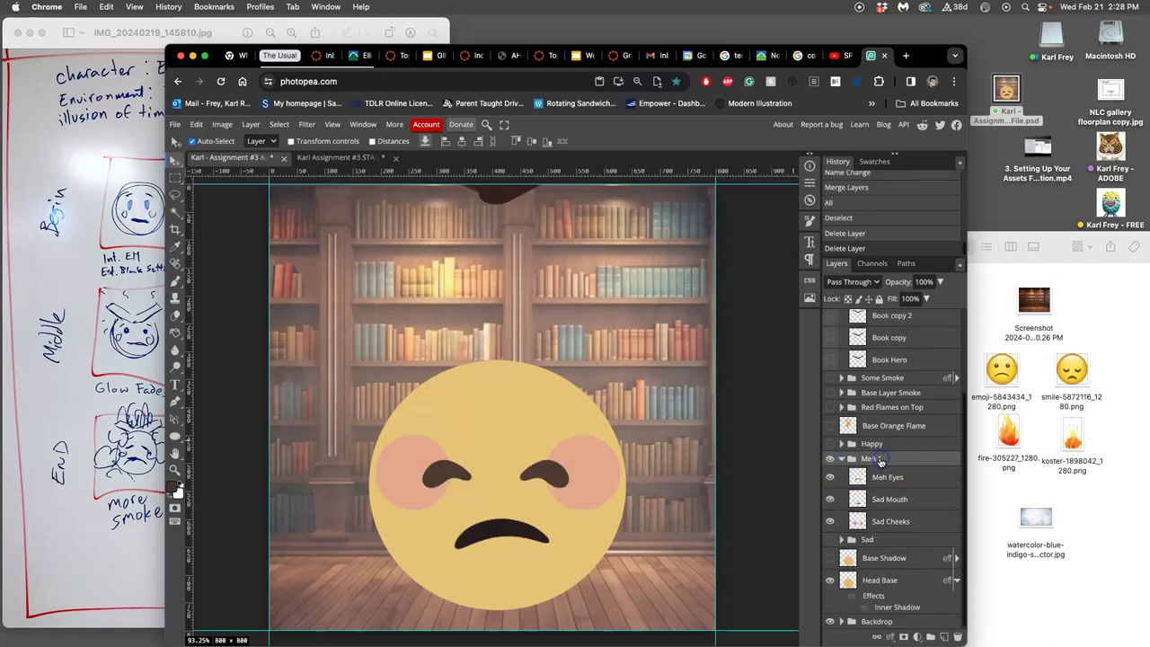
pyautogui.press('super+j')
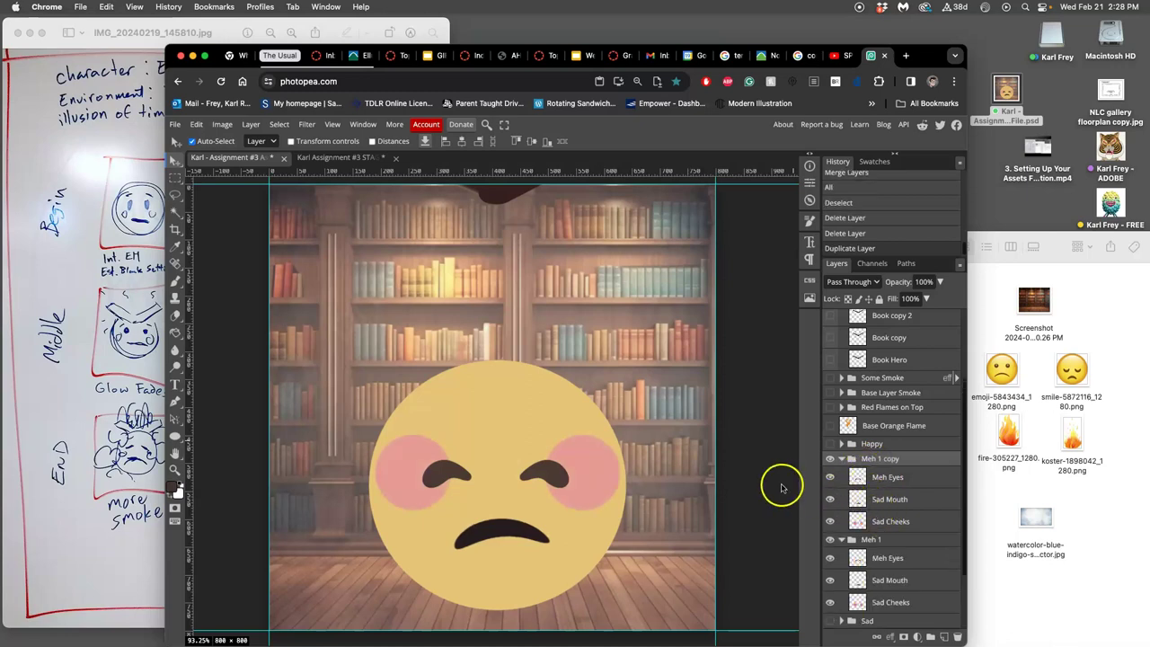
pyautogui.click(830, 540)
pyautogui.click(877, 460)
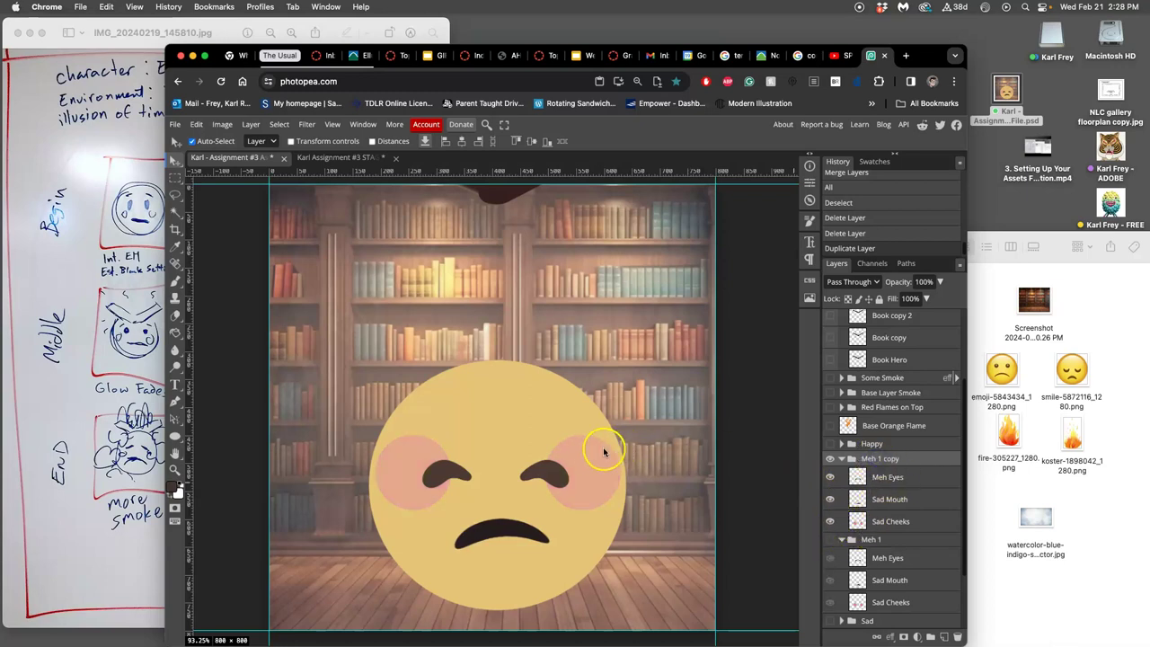
# Warp the copy's Meh Eyes layer, reshaping the left and right eyes.
pyautogui.click(878, 481)
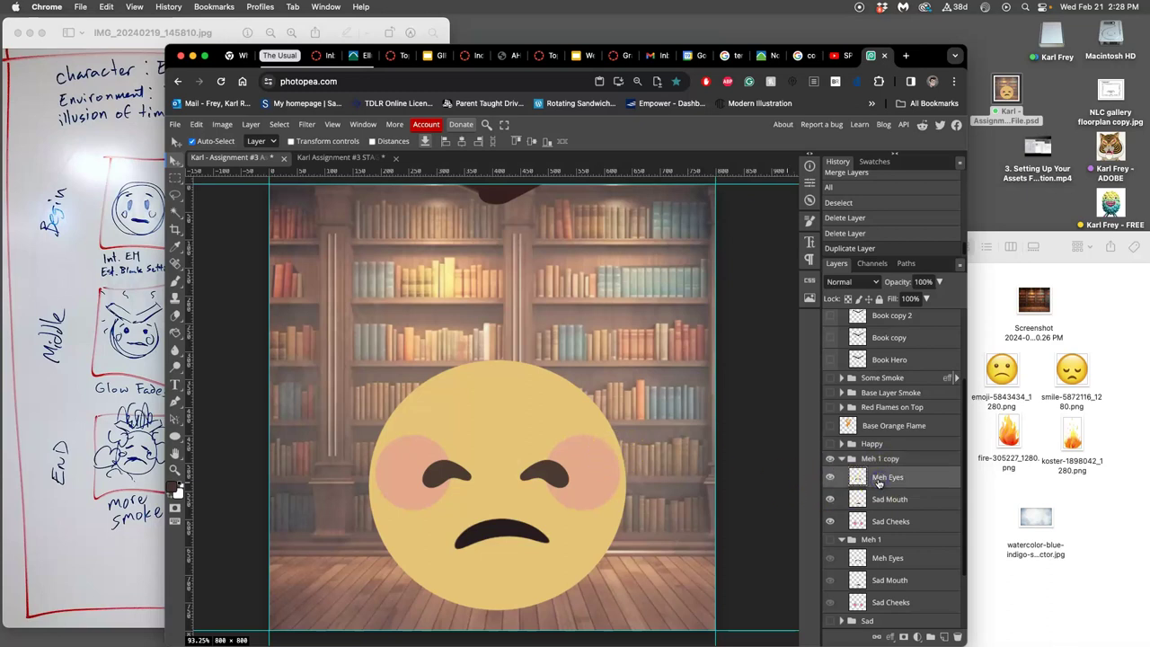
pyautogui.press('alt+super+t')
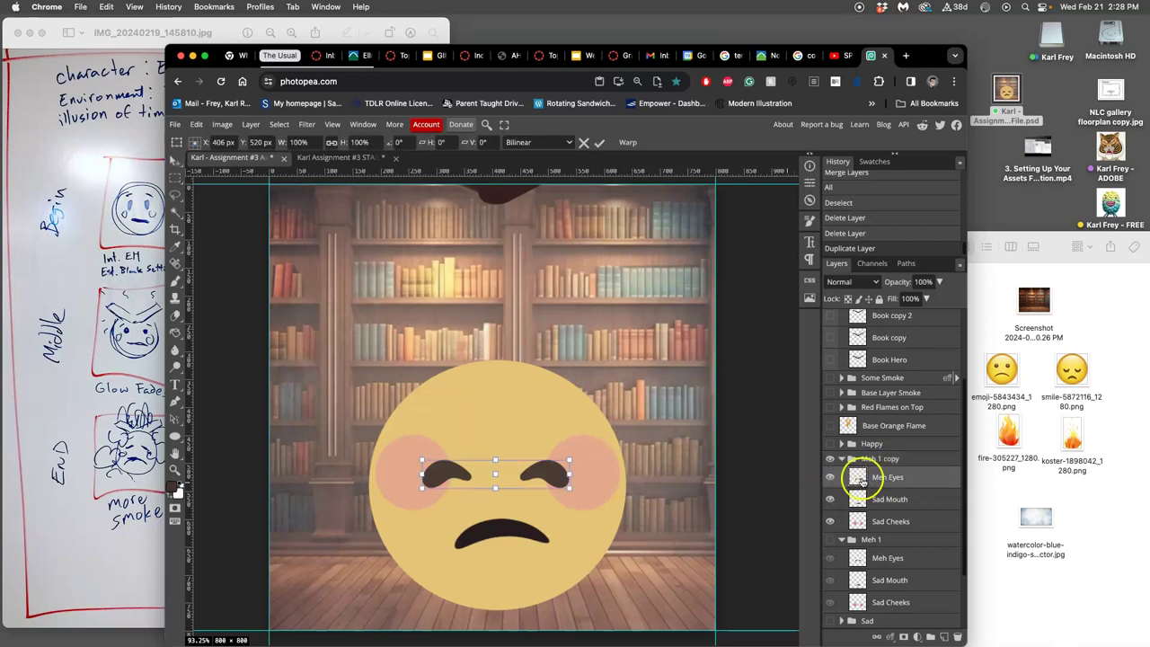
pyautogui.click(497, 463)
pyautogui.rightClick(508, 477)
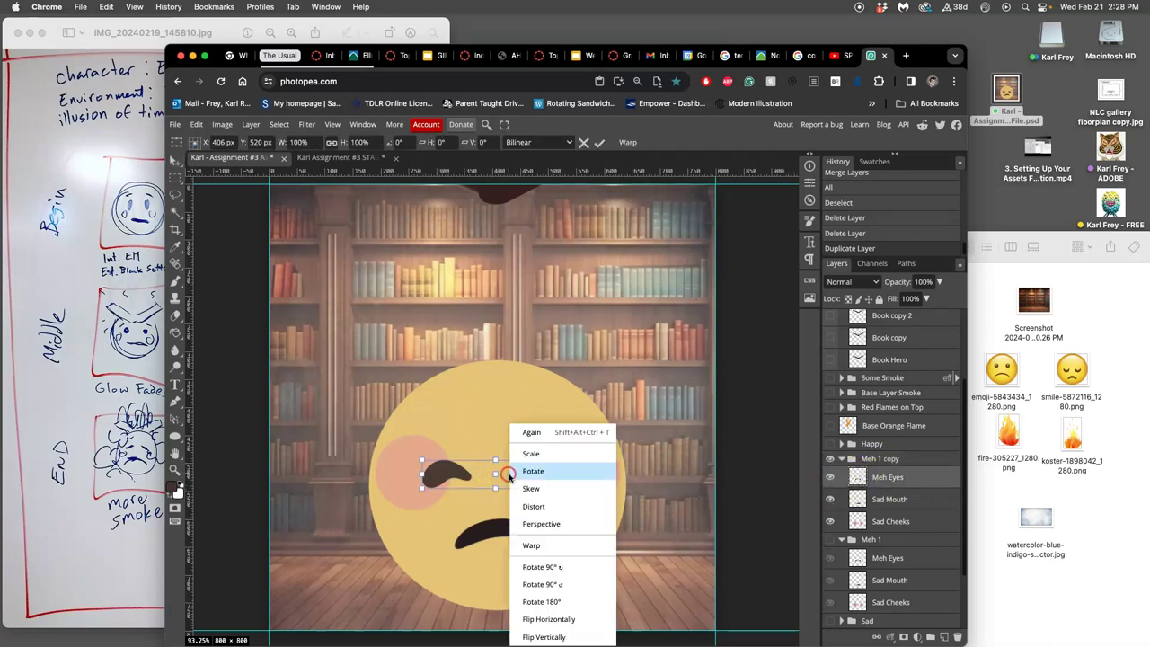
pyautogui.click(537, 543)
pyautogui.moveTo(496, 477); pyautogui.dragTo(499, 472)
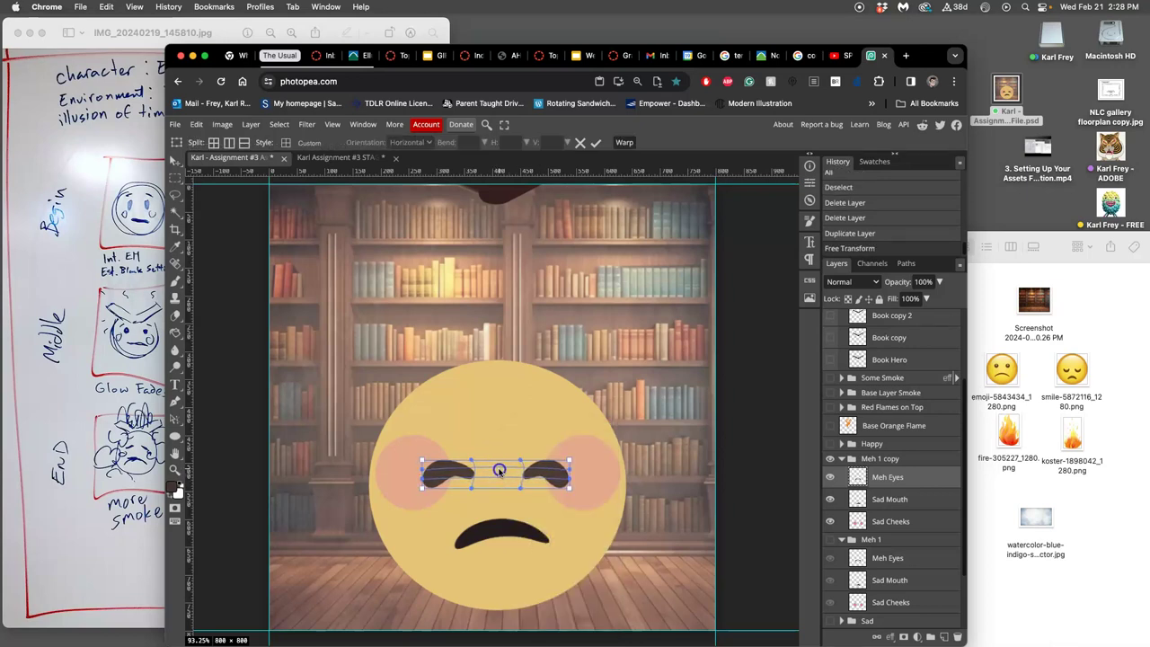
pyautogui.click(447, 489)
pyautogui.moveTo(445, 488); pyautogui.dragTo(444, 486)
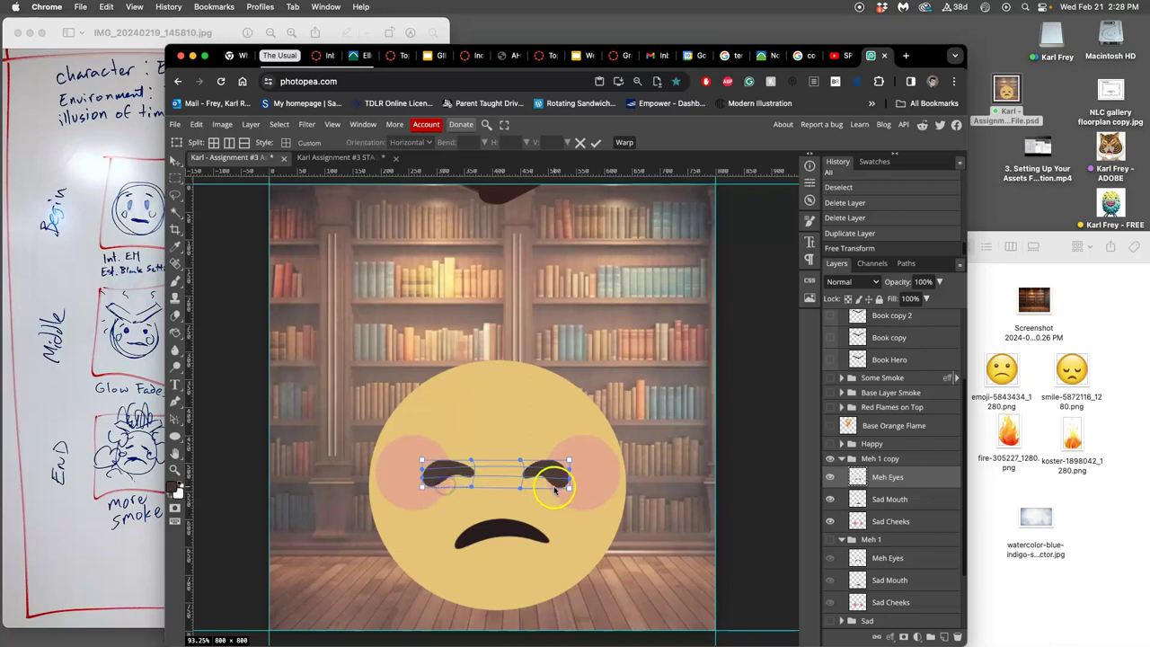
pyautogui.moveTo(539, 478); pyautogui.dragTo(555, 486)
pyautogui.press('Return')
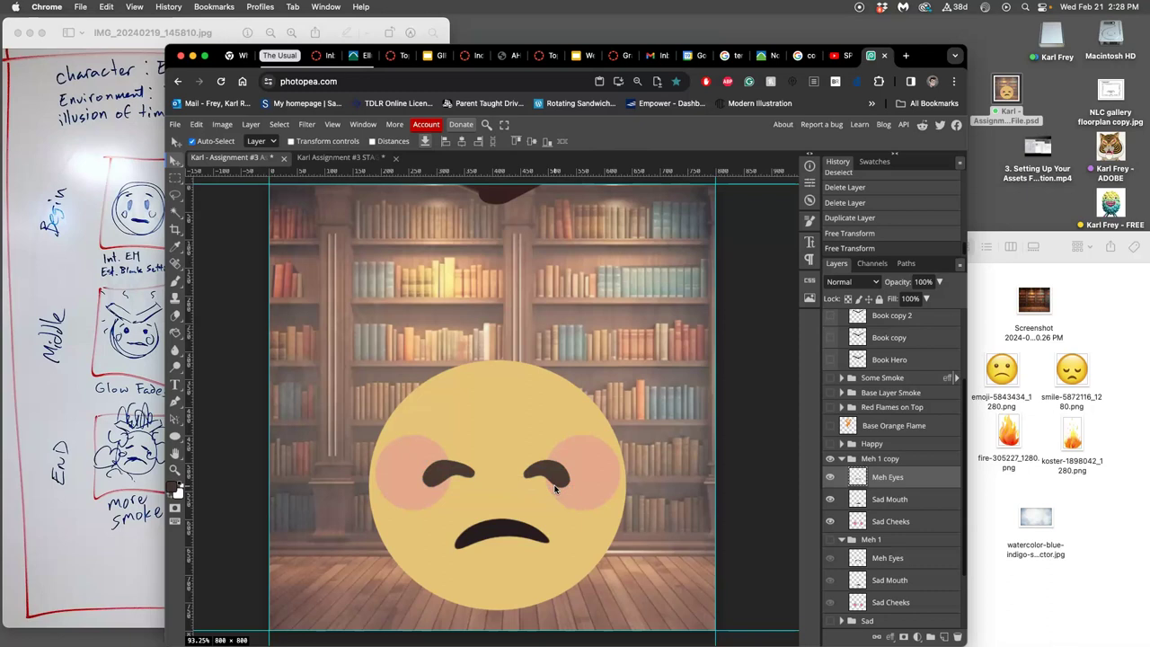
# Warp the copy's Sad Mouth into a flatter frown by reshaping both ends.
pyautogui.click(880, 501)
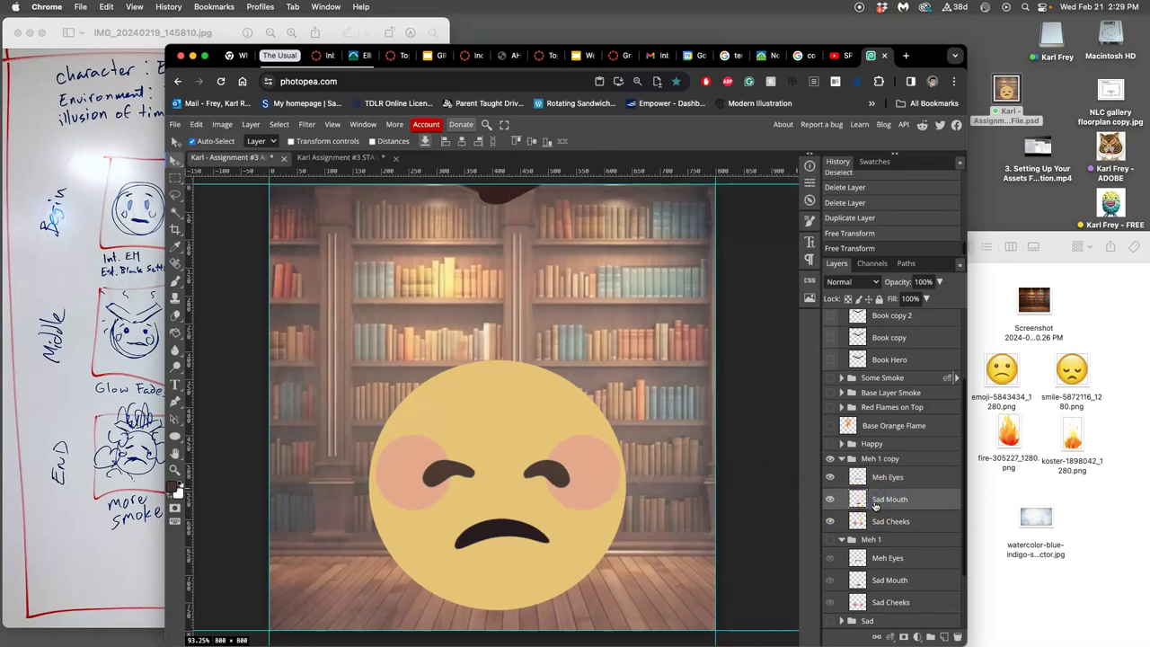
pyautogui.press('super+t')
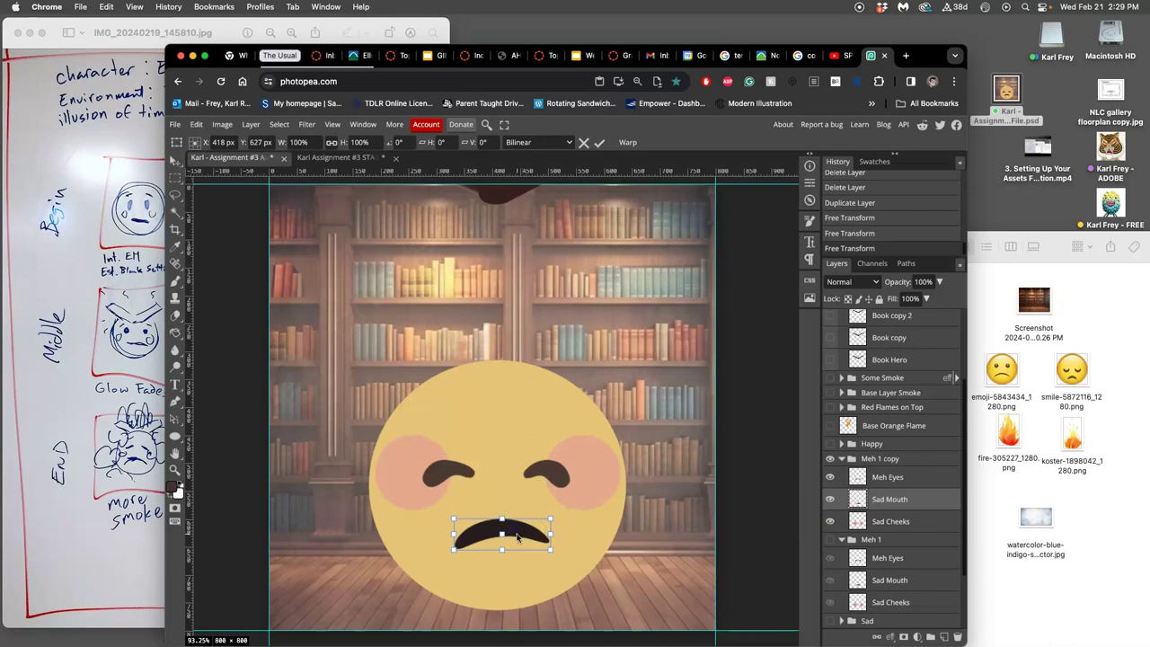
pyautogui.rightClick(516, 536)
pyautogui.click(539, 542)
pyautogui.moveTo(470, 539); pyautogui.dragTo(465, 538)
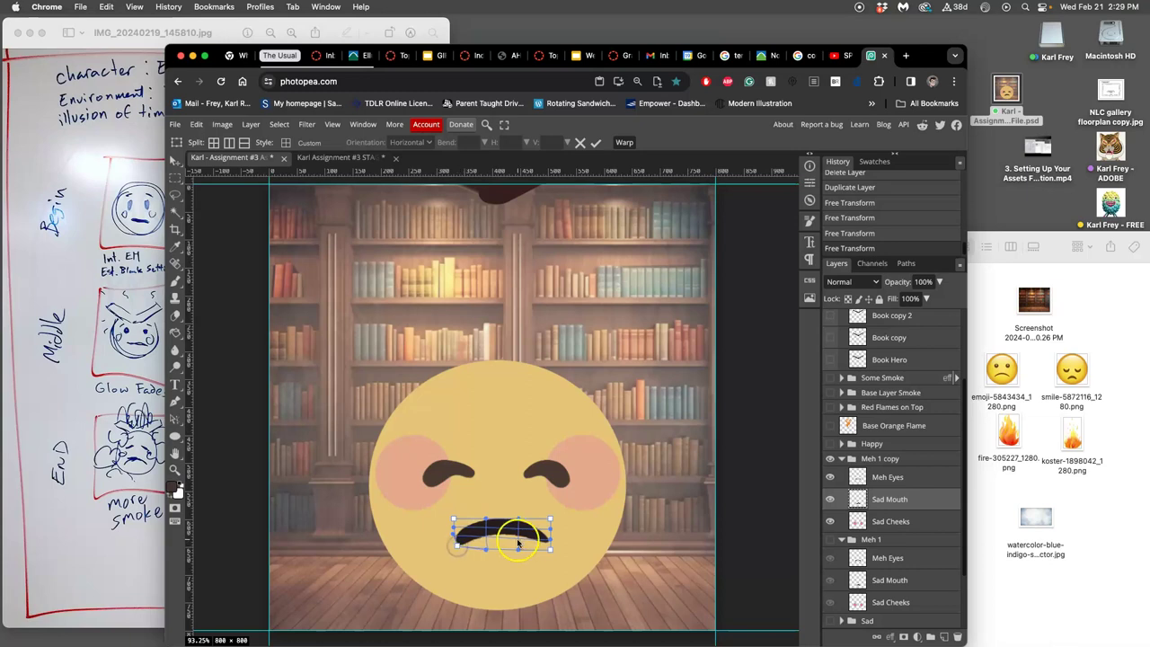
pyautogui.moveTo(519, 542); pyautogui.dragTo(534, 538)
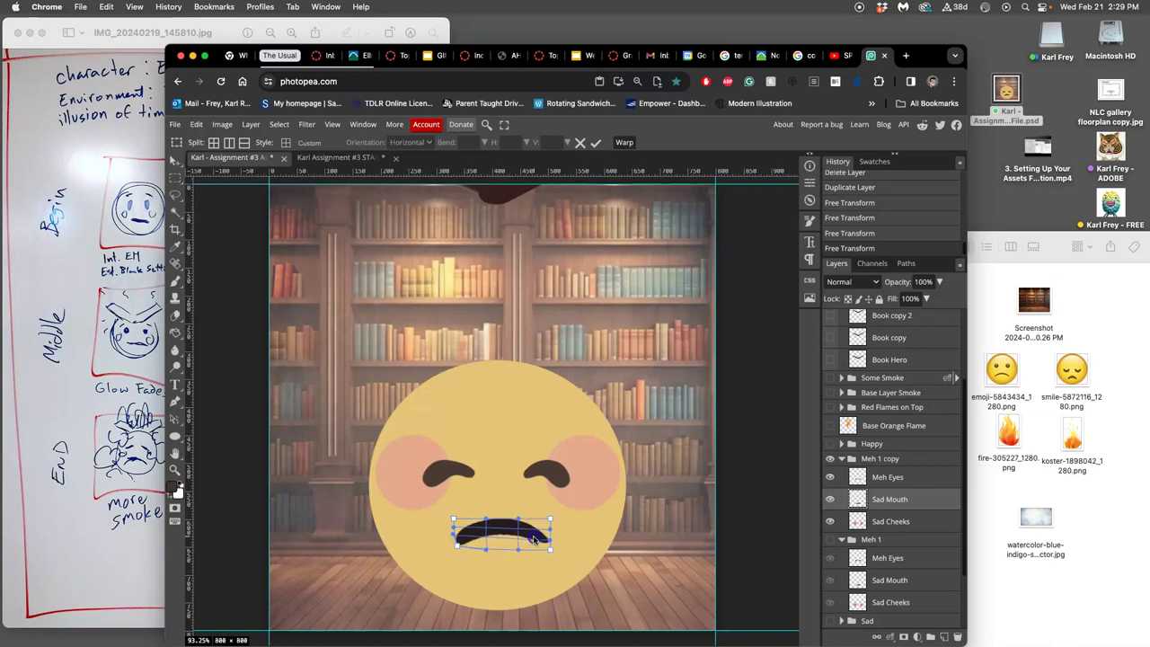
pyautogui.press('Return')
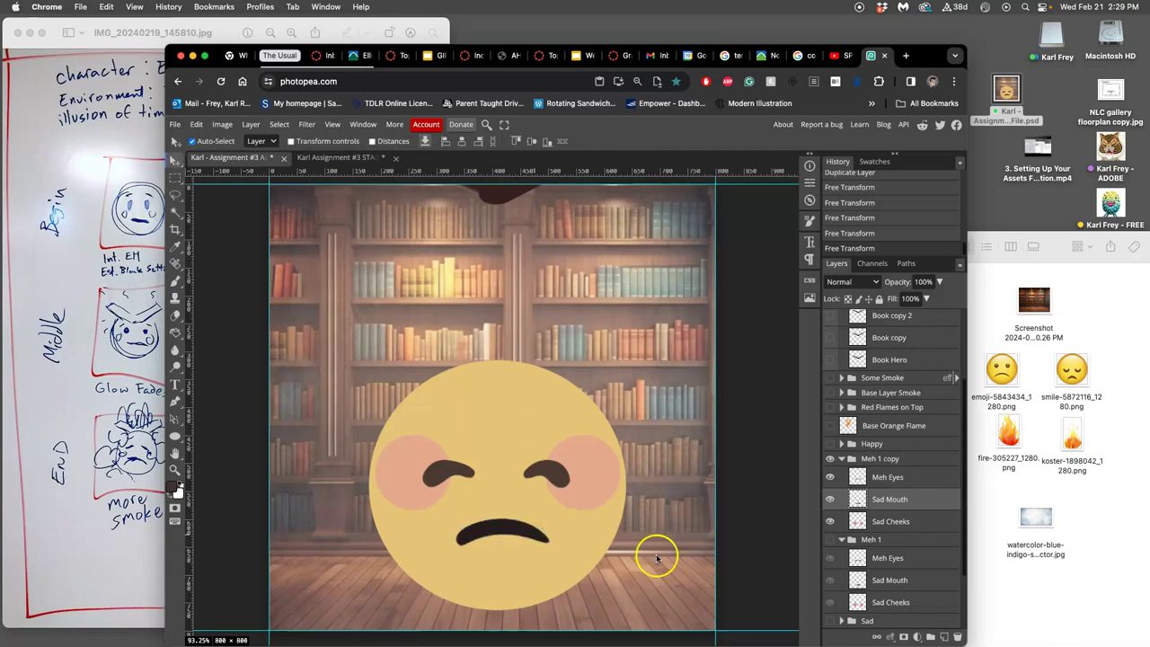
# Merge the current frame's layers into a single Book layer.
pyautogui.scroll(5, 848, 443)
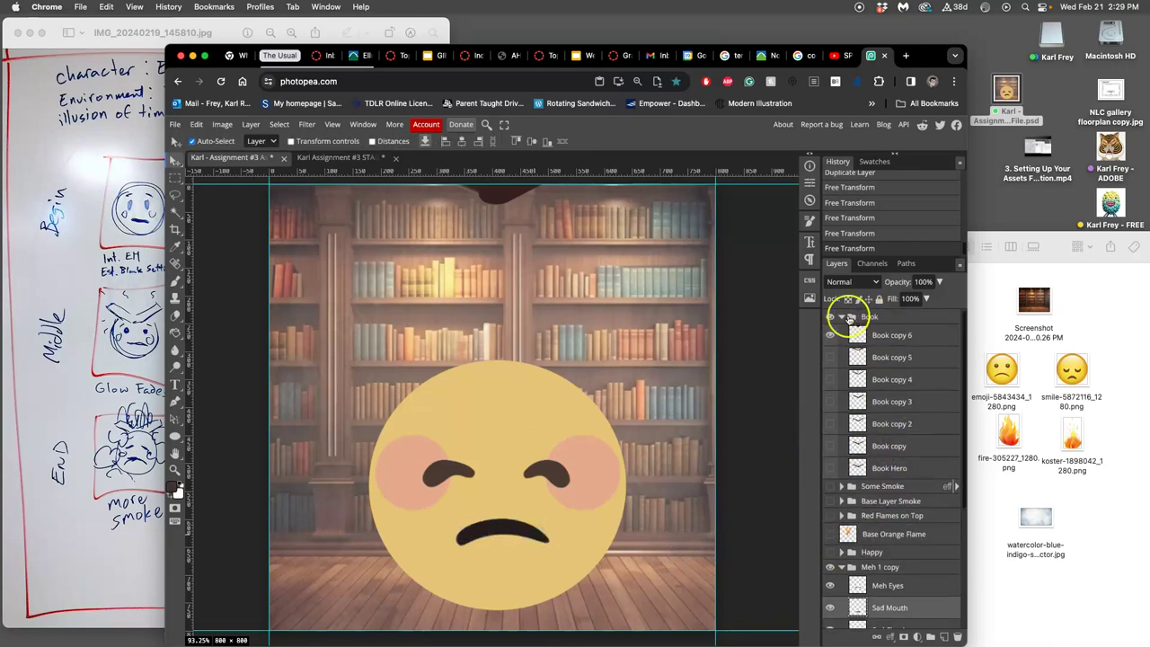
pyautogui.doubleClick(868, 318)
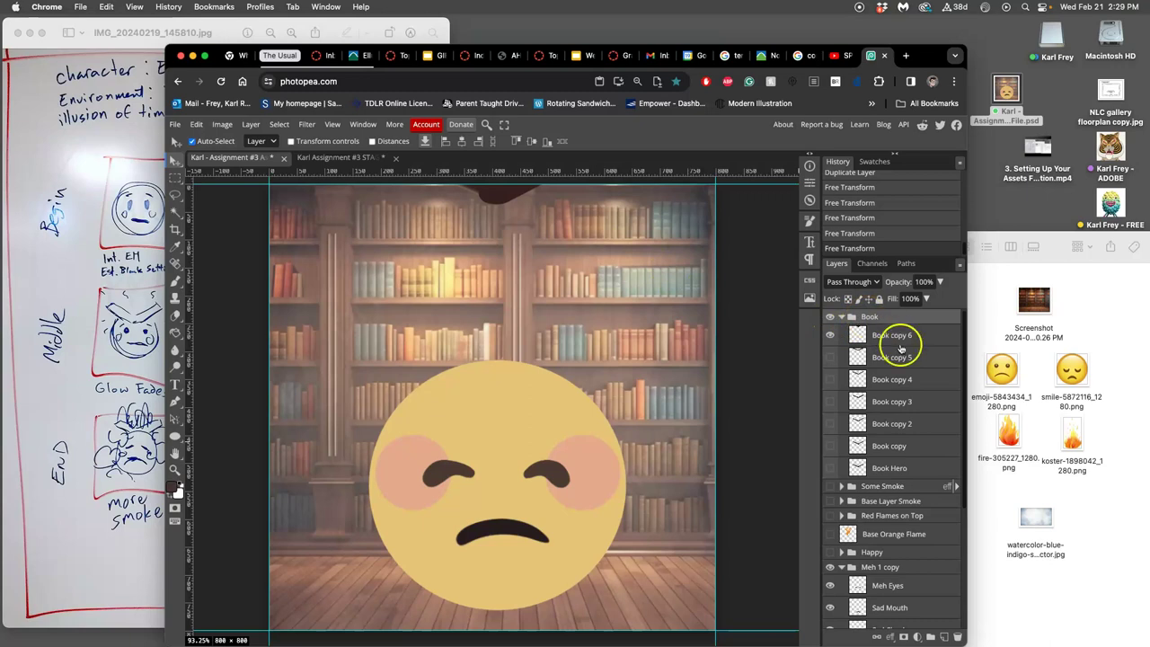
pyautogui.scroll(-5, 923, 455)
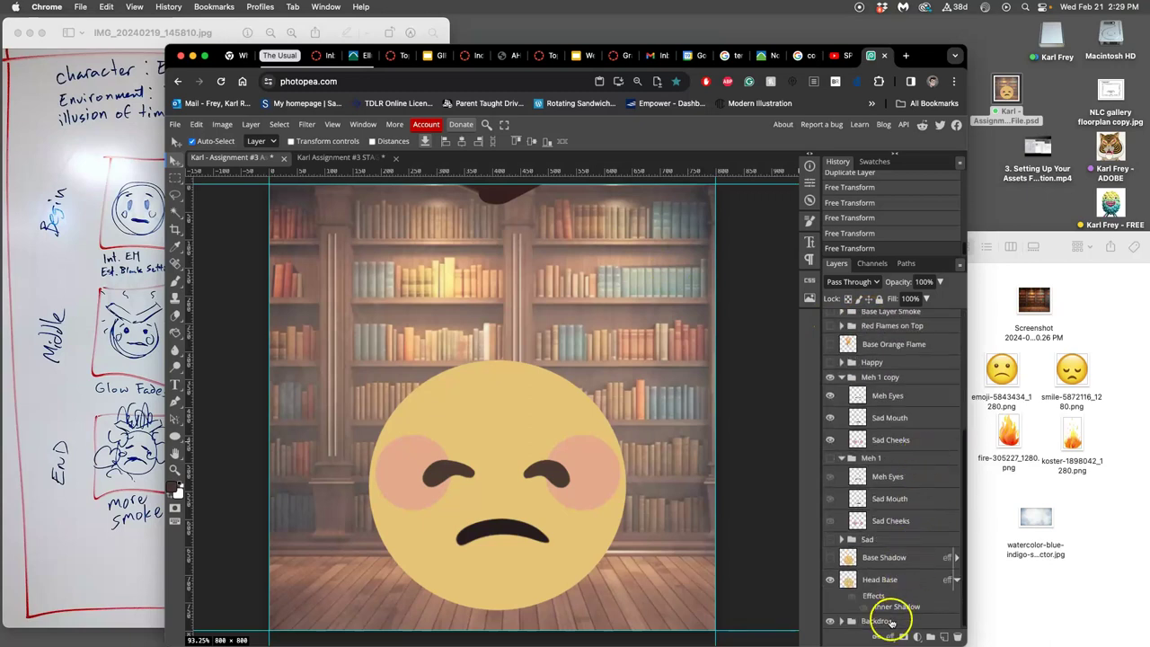
pyautogui.scroll(5, 889, 620)
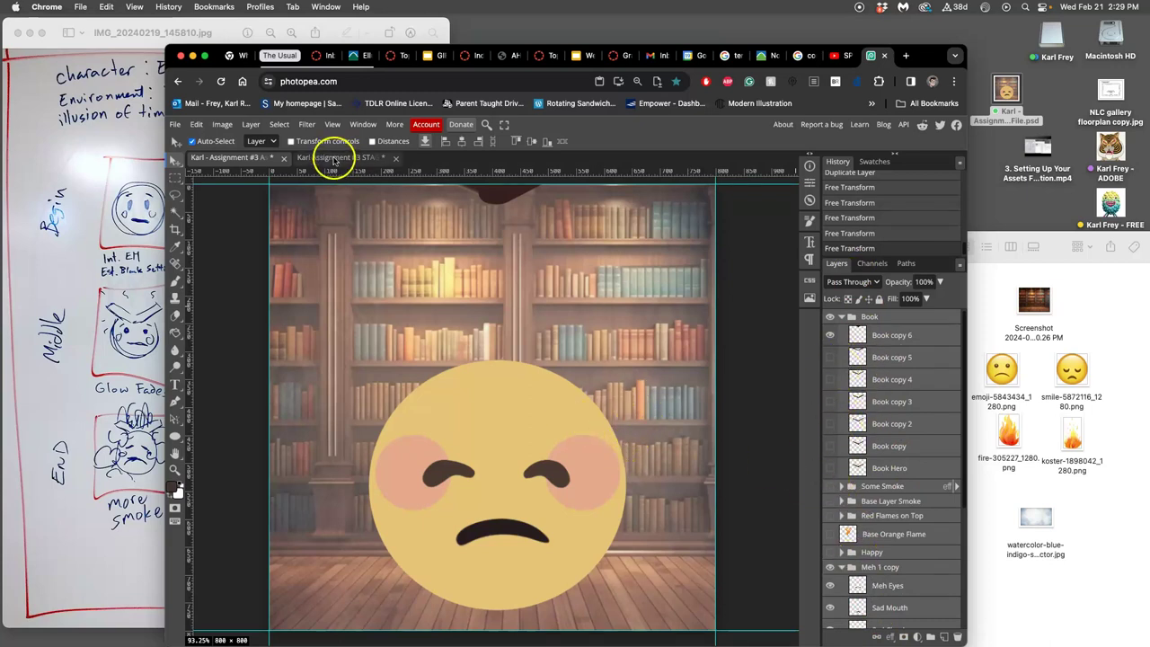
pyautogui.click(247, 124)
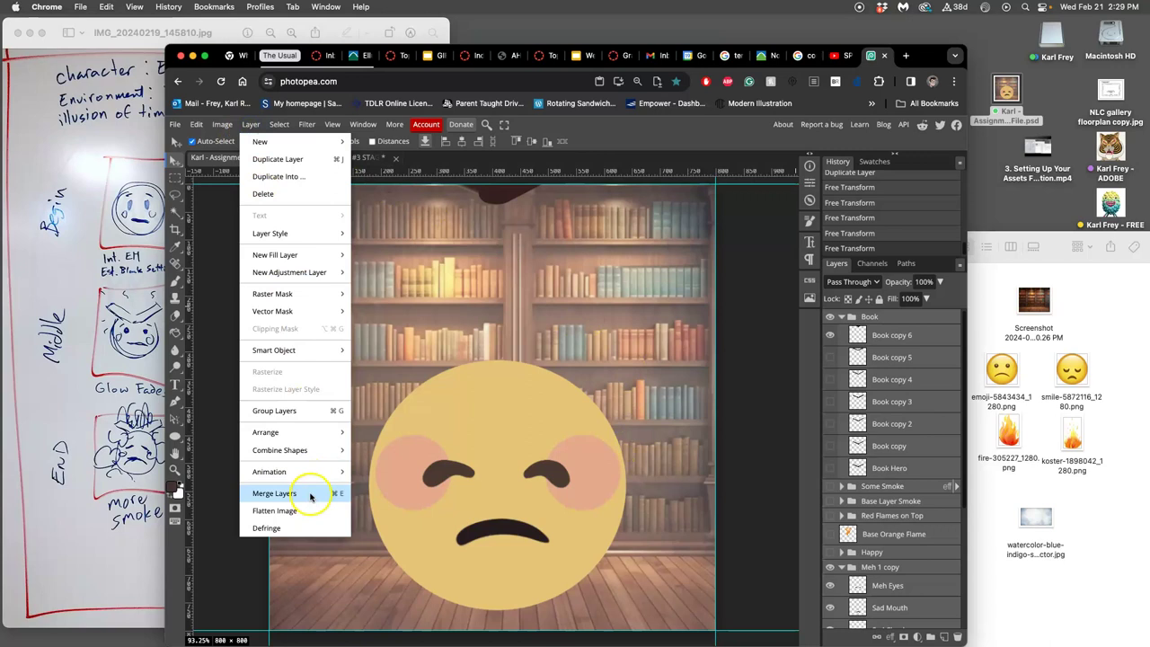
pyautogui.click(310, 494)
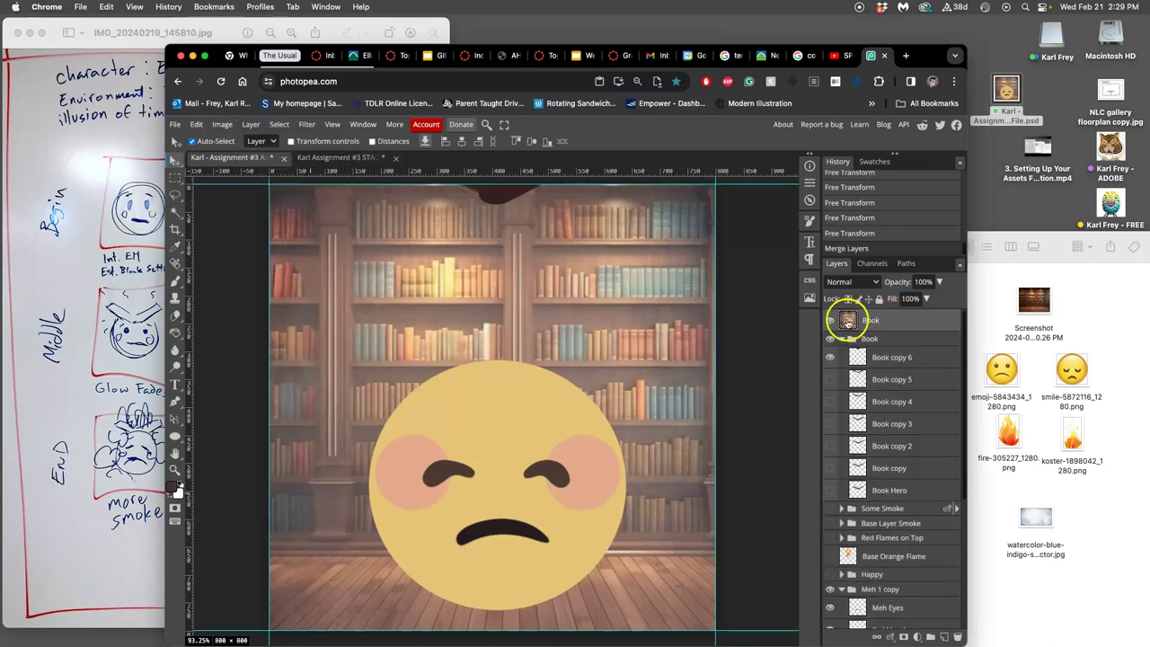
# Select the whole canvas, paste it into STAGE as Layer 2, and toggle it to compare frames.
pyautogui.keyDown('ctrl'); pyautogui.click(848, 320); pyautogui.keyUp('ctrl')
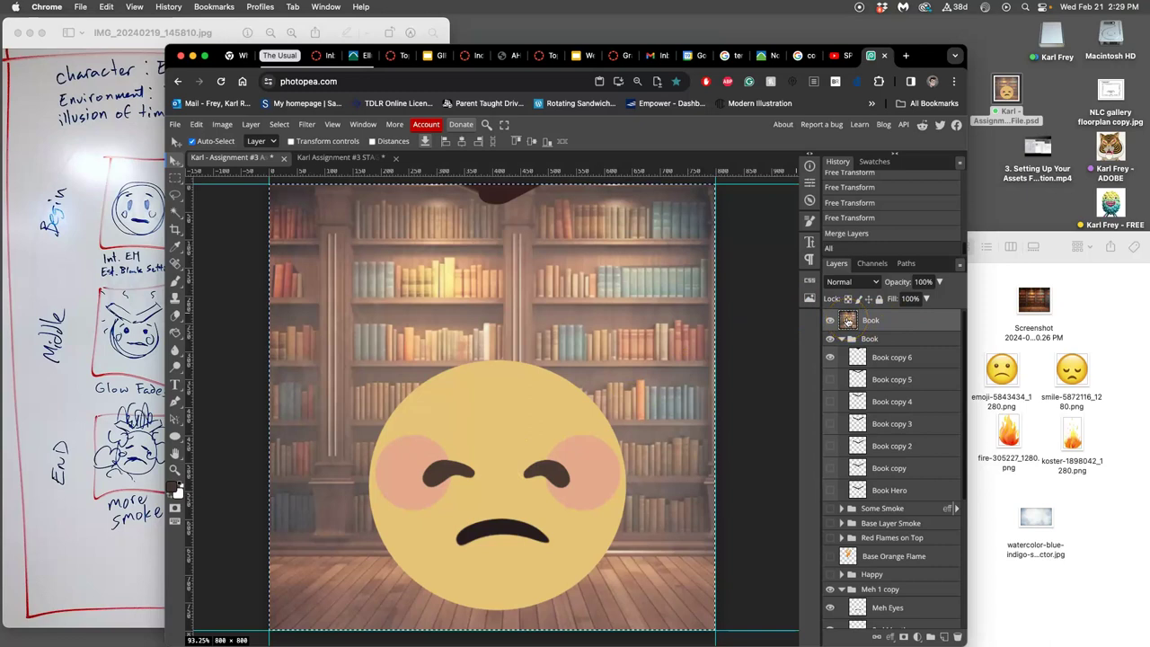
pyautogui.click(334, 157)
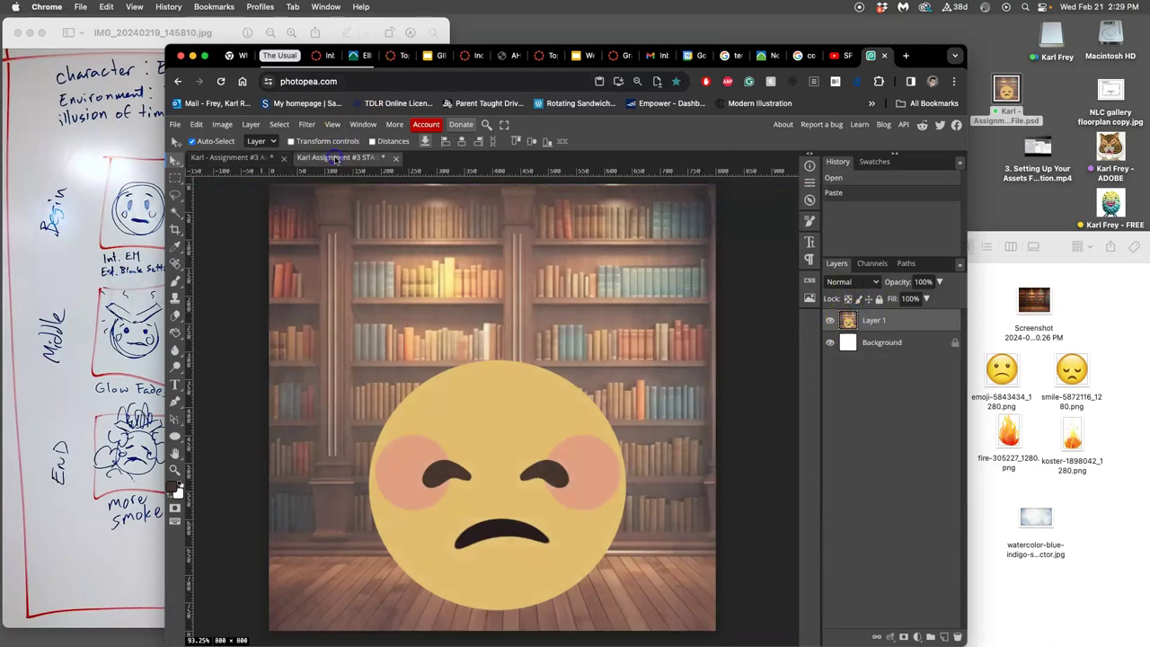
pyautogui.hotkey('ctrl', 'v')
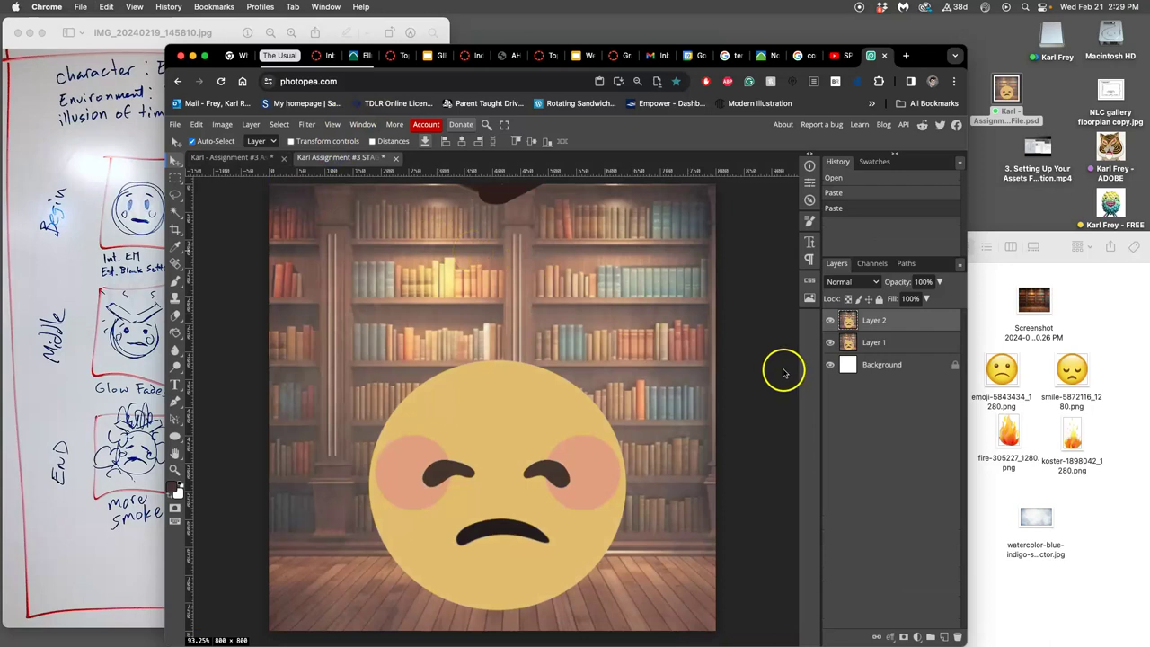
pyautogui.click(831, 321)
pyautogui.click(831, 322)
pyautogui.click(831, 322)
pyautogui.click(831, 322)
pyautogui.click(831, 321)
pyautogui.click(831, 322)
pyautogui.click(831, 321)
pyautogui.click(831, 322)
pyautogui.click(831, 321)
# Finish comparing Layer 2 against Layer 1 in the STAGE document.
pyautogui.click(831, 322)
pyautogui.click(831, 321)
pyautogui.click(831, 322)
pyautogui.click(831, 322)
pyautogui.click(831, 321)
pyautogui.click(831, 322)
pyautogui.click(831, 321)
pyautogui.click(831, 322)
# In the assignment document, deselect and delete the temporary merged Book layer.
pyautogui.click(247, 159)
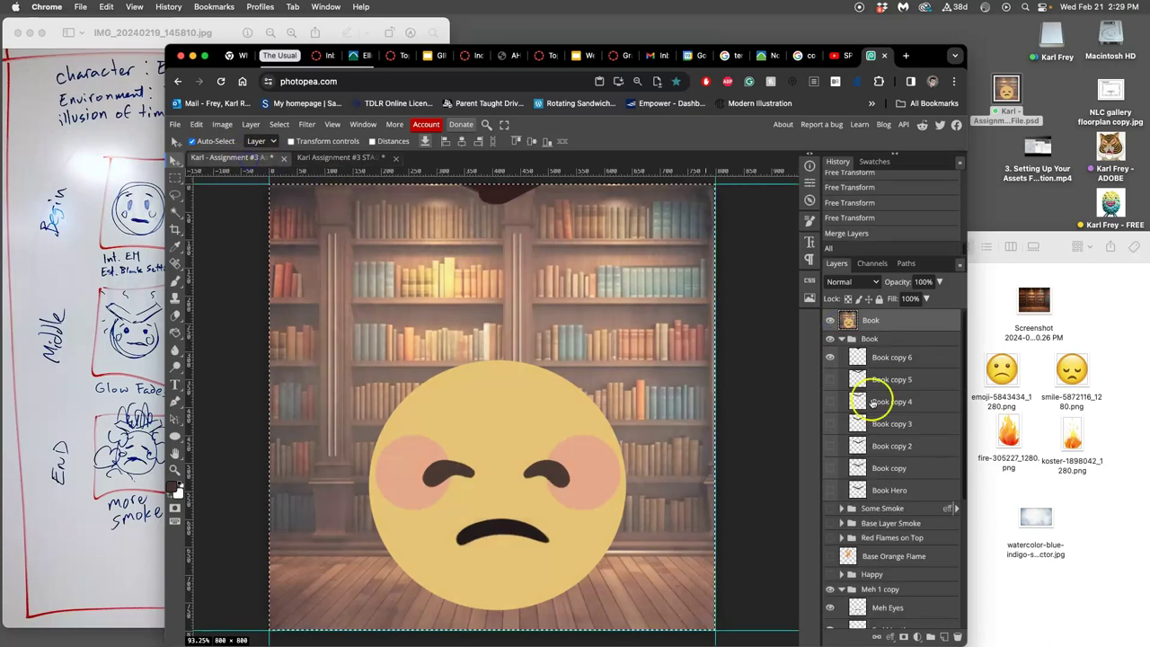
pyautogui.press('super+d')
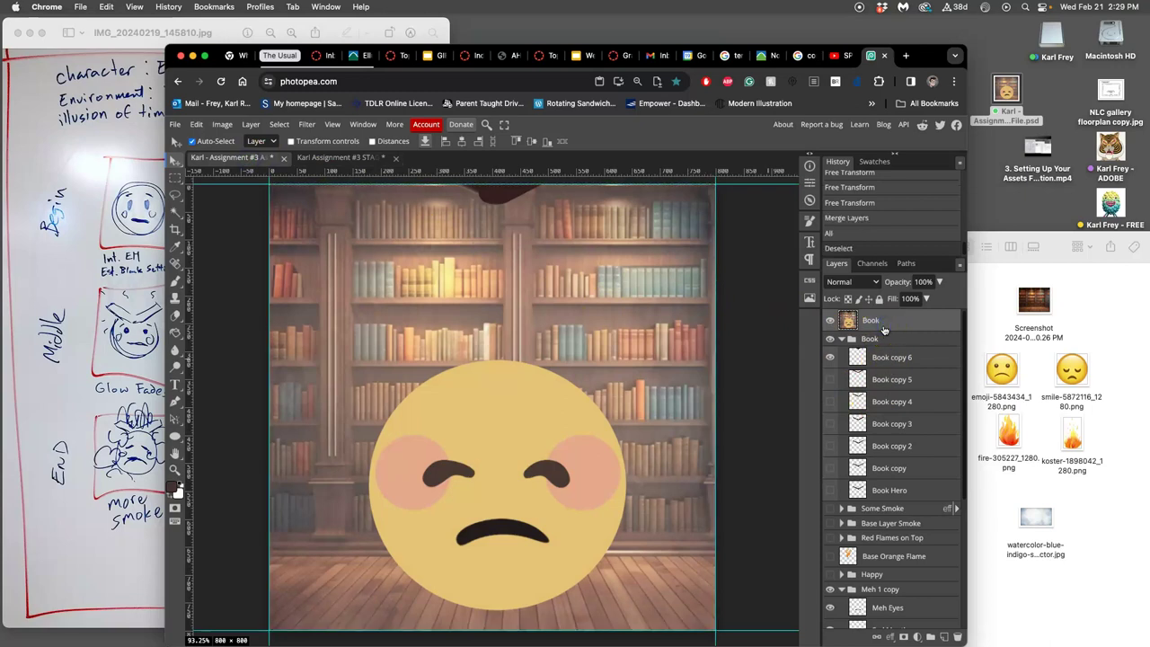
pyautogui.click(885, 326)
pyautogui.press('Delete')
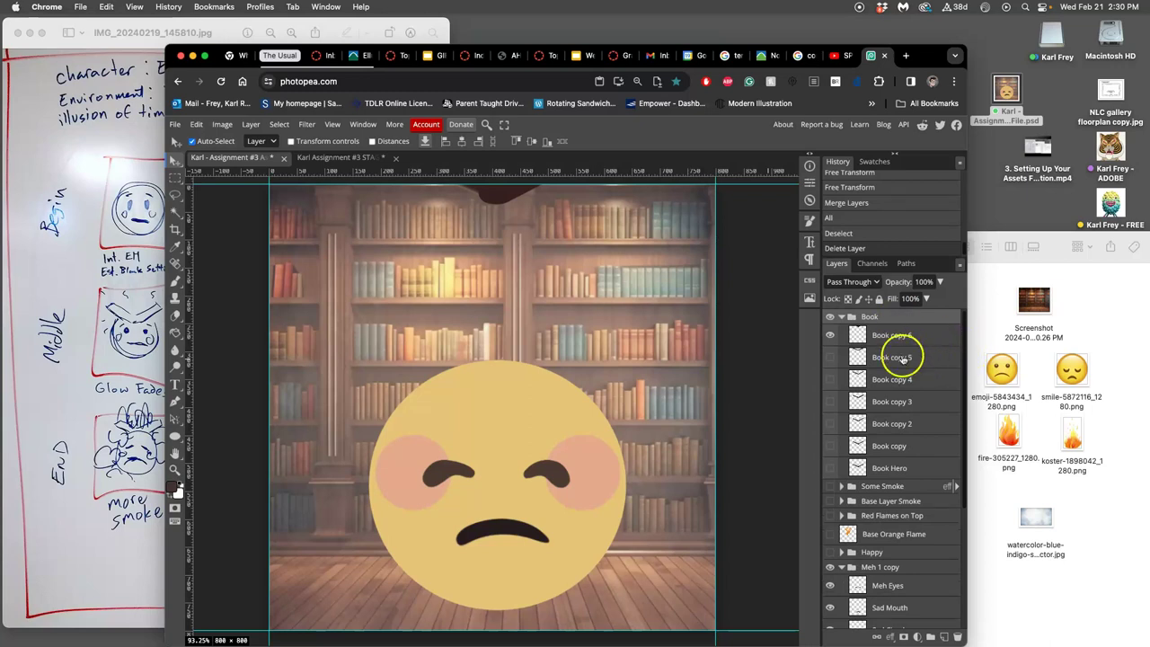
# Show Book copy 5 instead of Book copy 6 for the falling book.
pyautogui.click(829, 356)
pyautogui.click(830, 335)
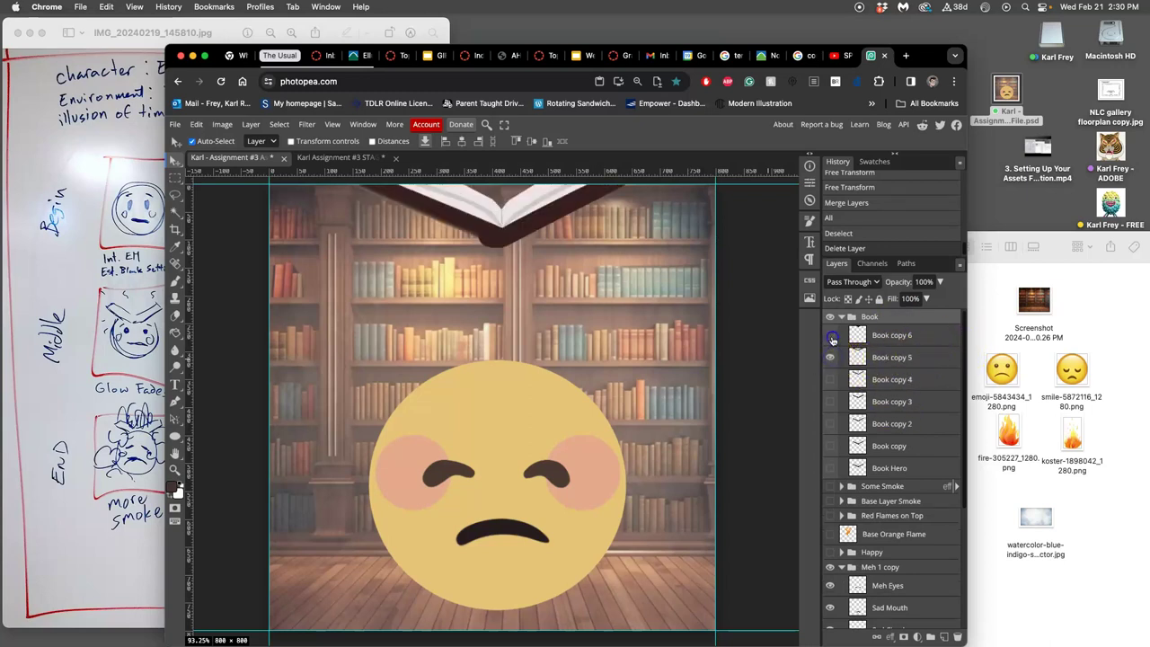
pyautogui.scroll(-3, 888, 465)
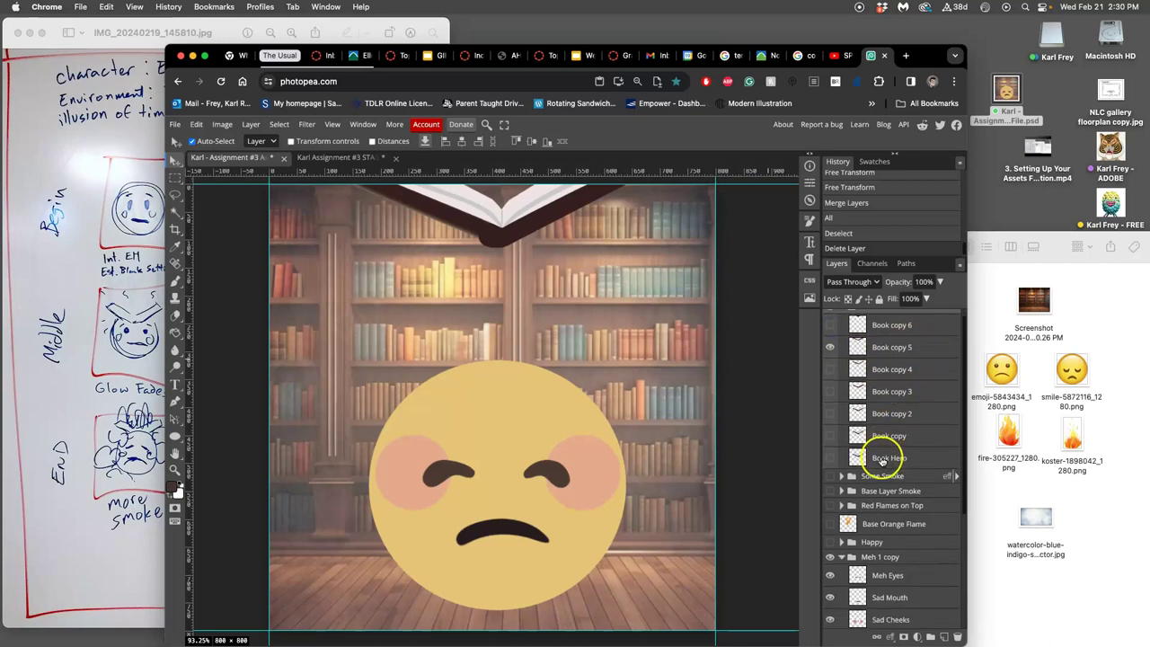
pyautogui.scroll(-1, 881, 459)
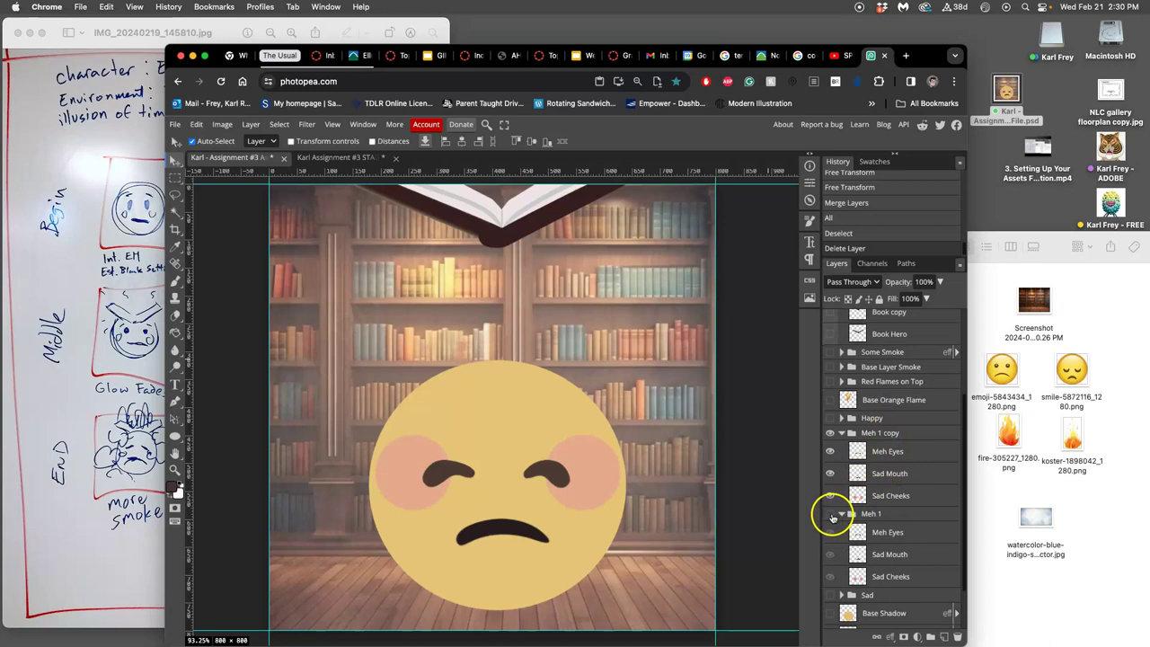
# Duplicate the Meh 1 copy group into Meh 1 copy 2.
pyautogui.click(830, 514)
pyautogui.click(830, 433)
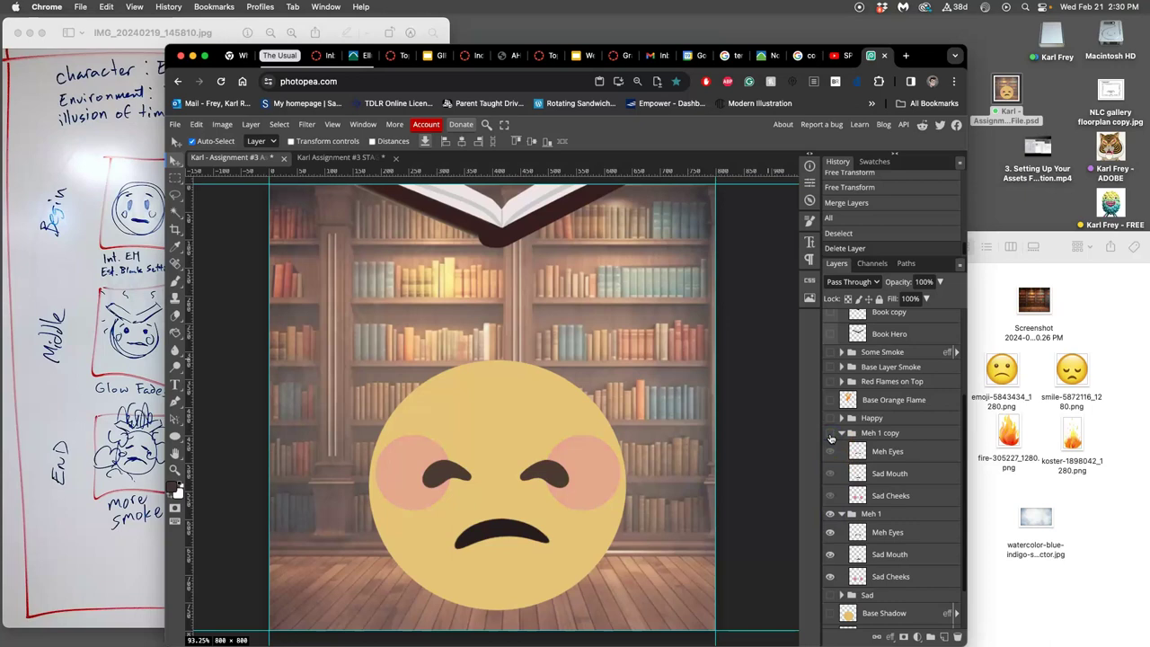
pyautogui.click(831, 435)
pyautogui.click(867, 435)
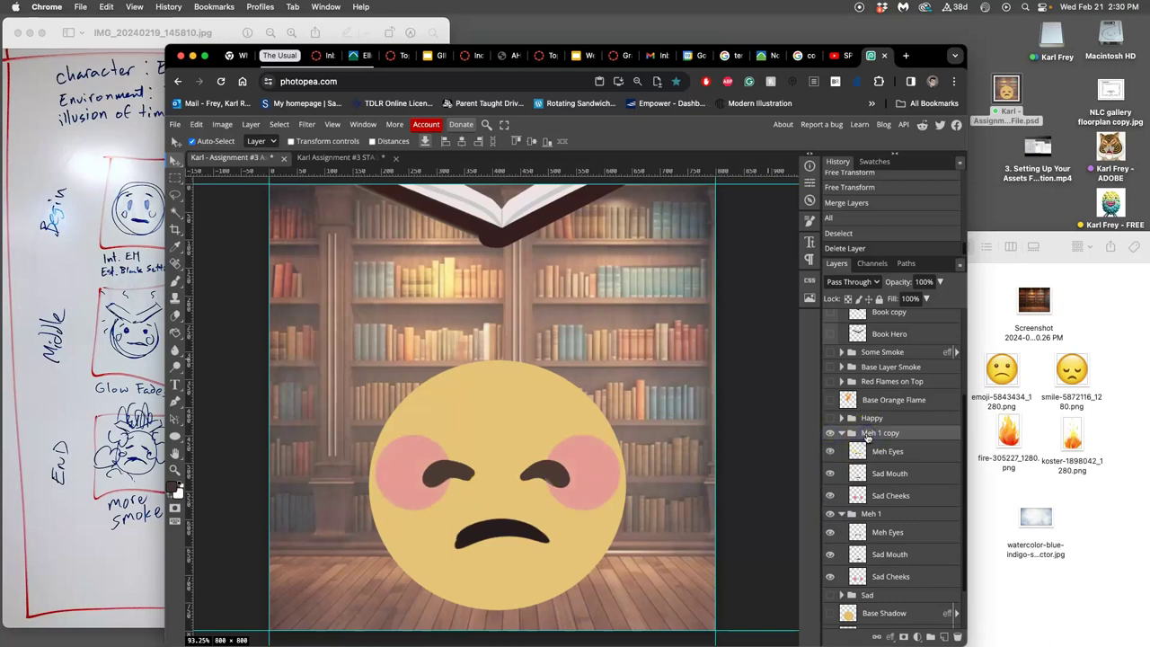
pyautogui.press('super+j')
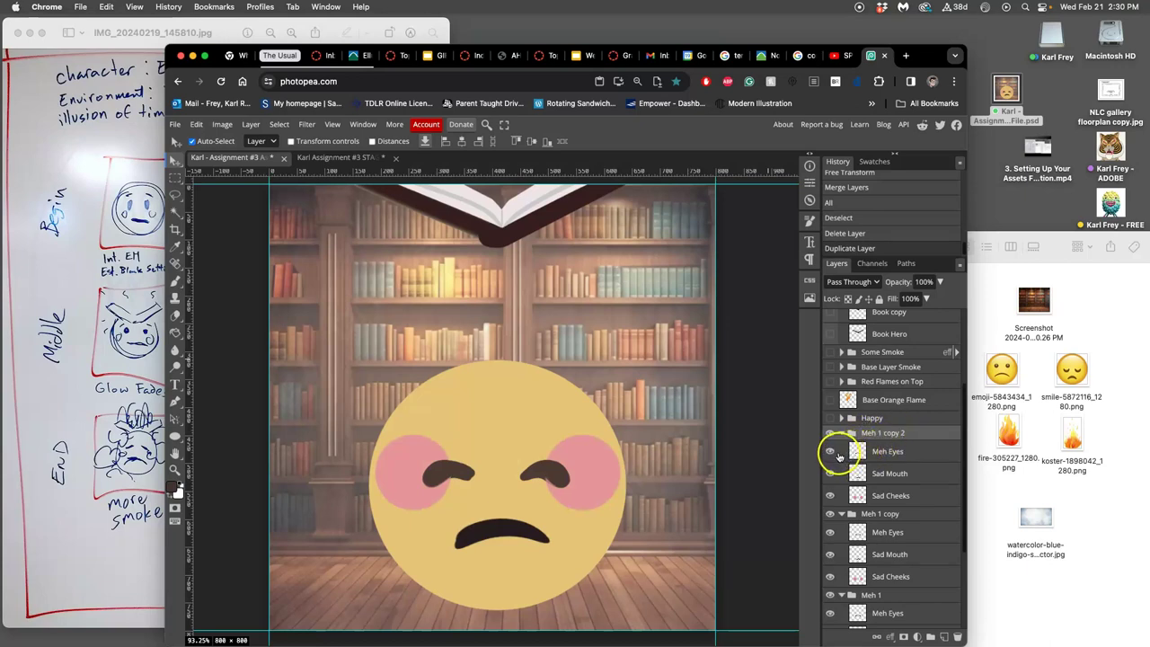
# Hide the Meh 1 copy and Meh 1 groups and flip the new group's eyes horizontally.
pyautogui.click(829, 513)
pyautogui.click(829, 595)
pyautogui.click(885, 452)
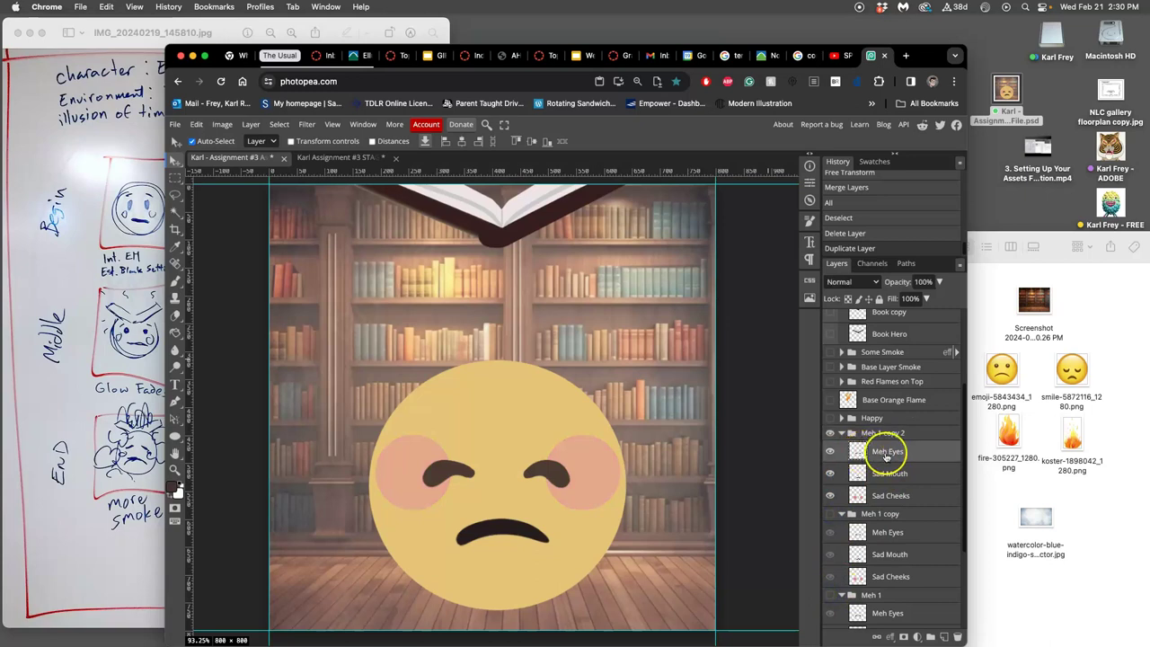
pyautogui.hotkey('ctrl', 't')
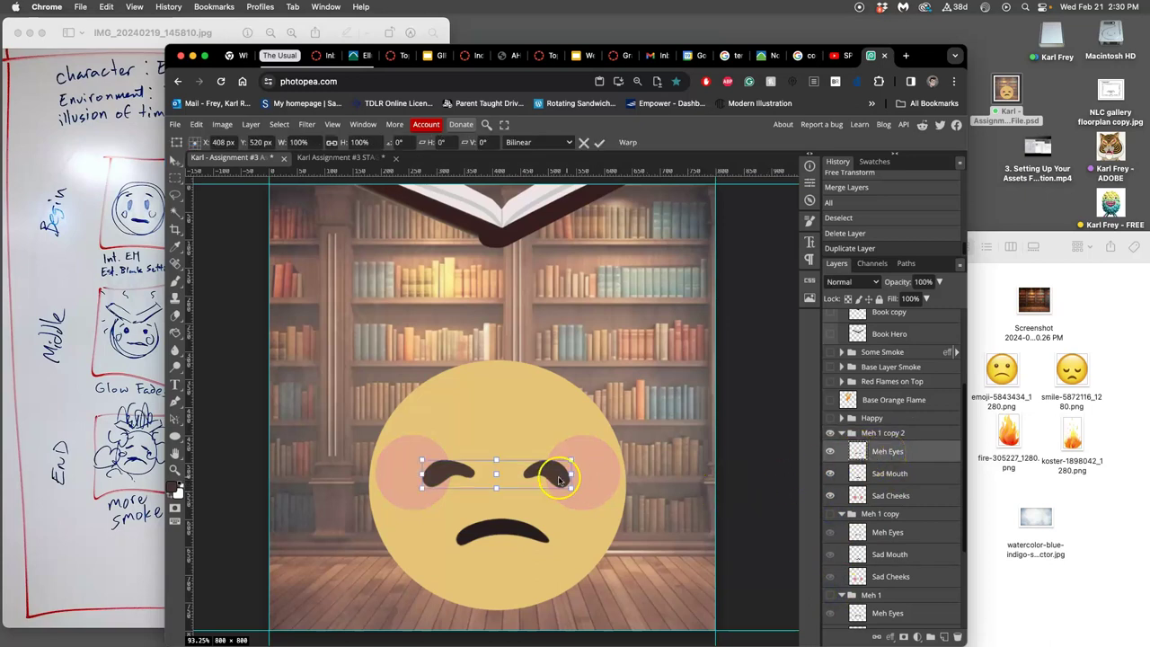
pyautogui.rightClick(553, 481)
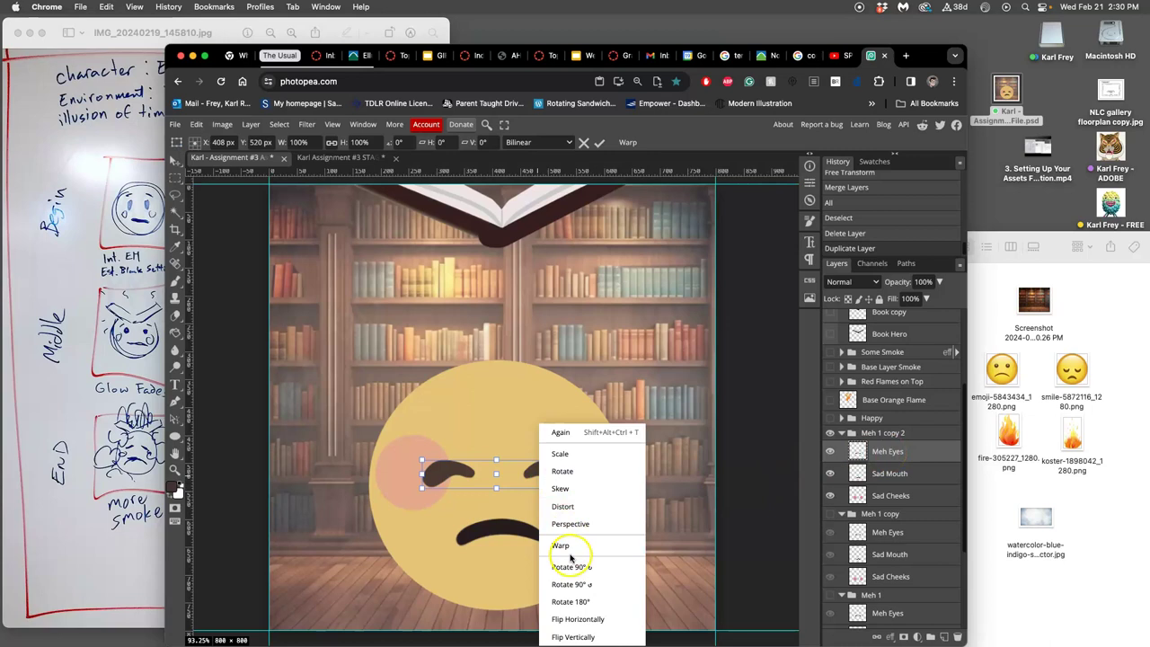
pyautogui.click(582, 620)
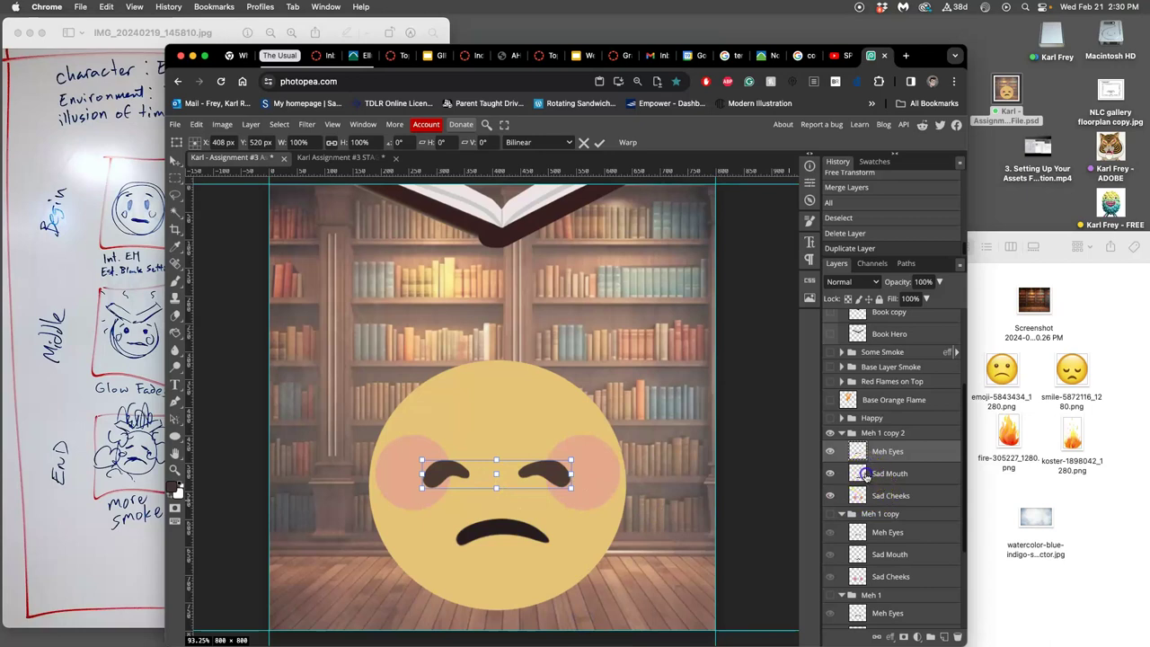
pyautogui.click(865, 475)
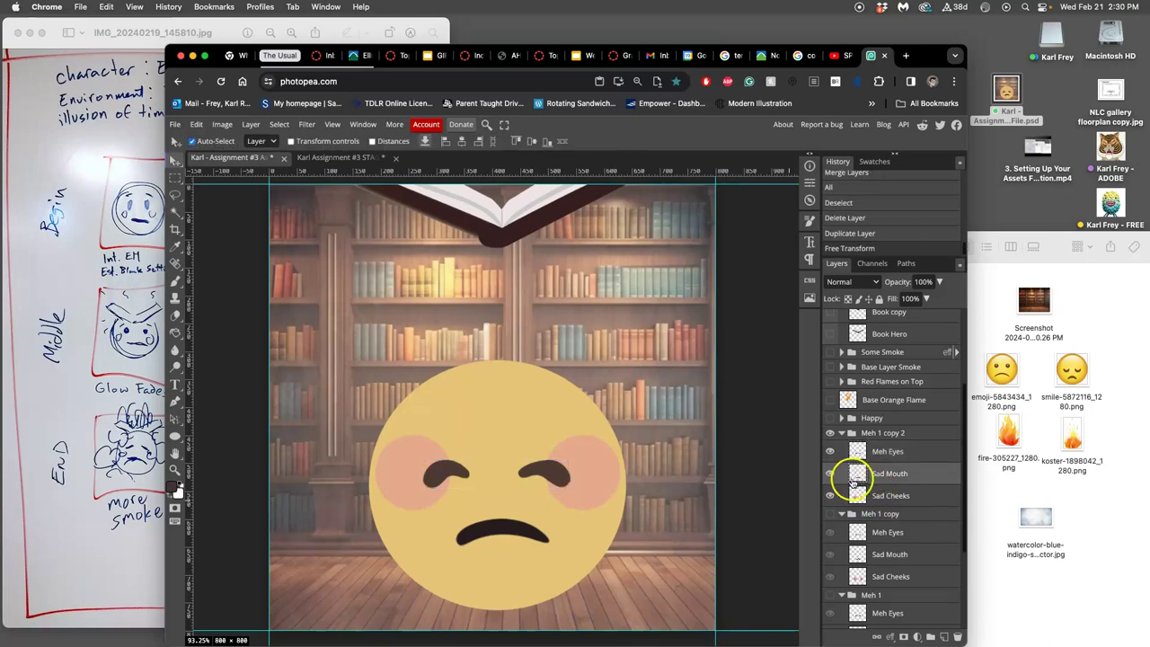
# Warp the Sad Mouth so its left end bends downward.
pyautogui.hotkey('ctrl', 'alt', 't')
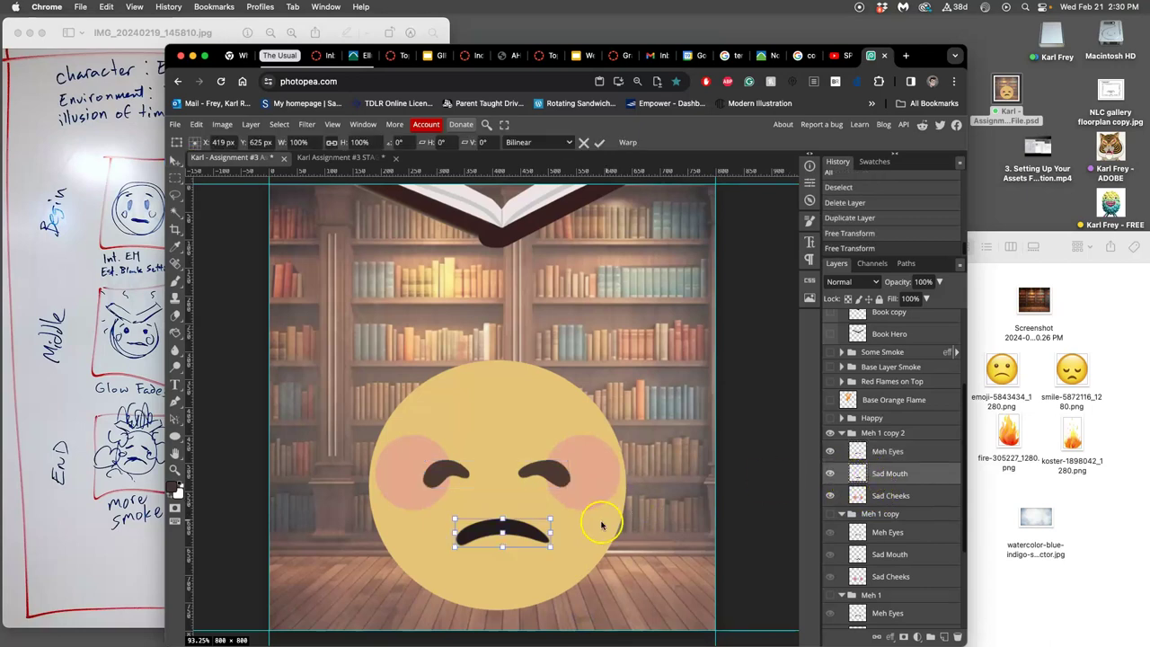
pyautogui.rightClick(535, 532)
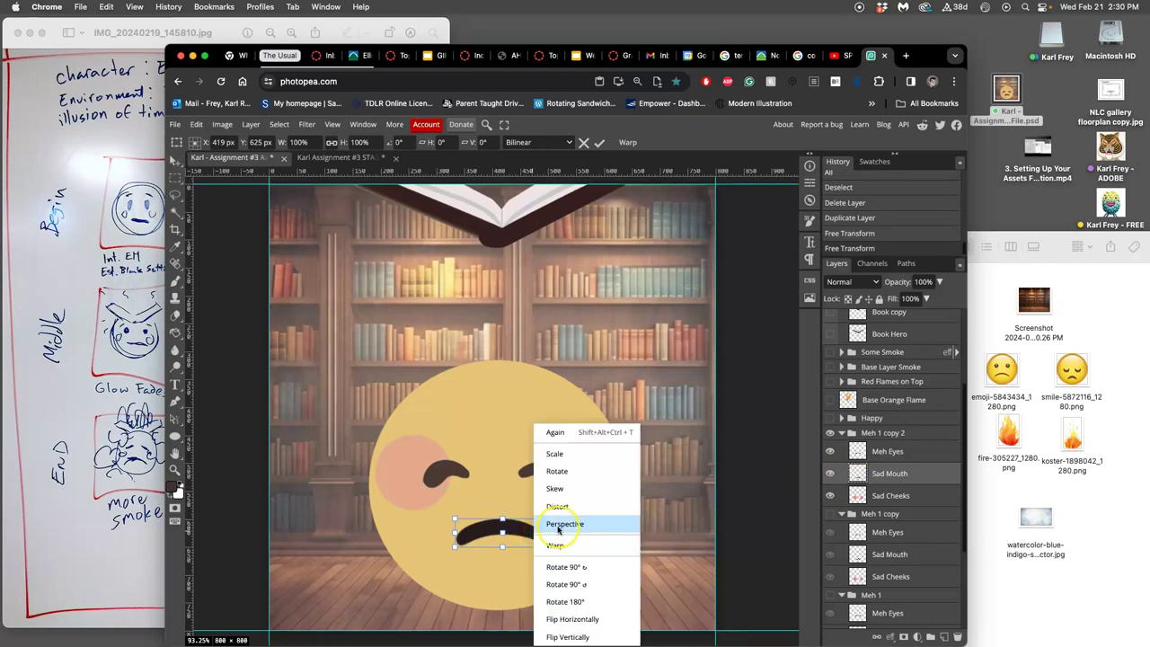
pyautogui.click(555, 545)
pyautogui.moveTo(467, 537); pyautogui.dragTo(458, 545)
pyautogui.press('Return')
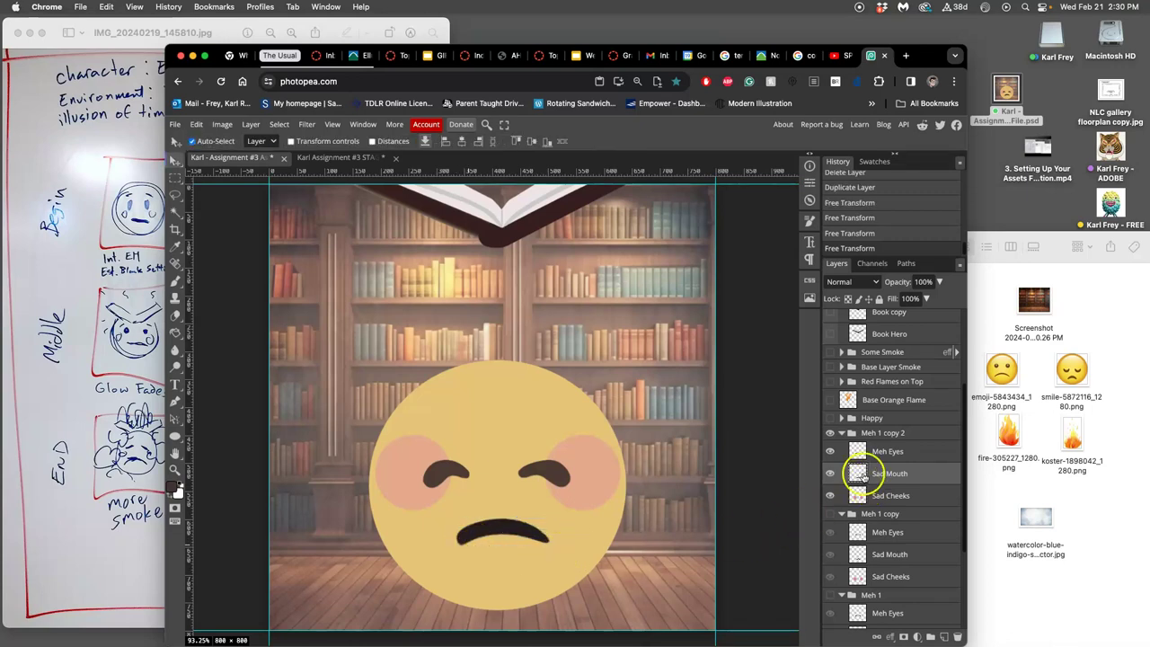
# Rename Meh 1 copy 2 to 'Meh 3' and Meh 1 copy to 'Meh 2'.
pyautogui.doubleClick(894, 435)
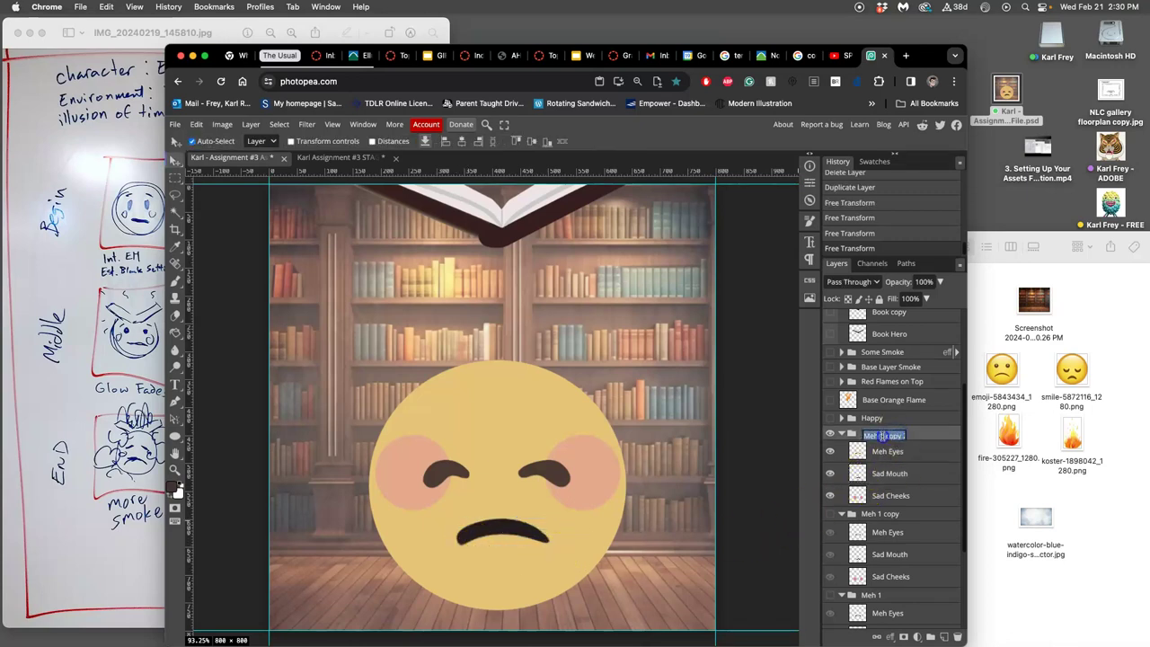
pyautogui.moveTo(880, 435); pyautogui.dragTo(918, 443)
pyautogui.write('3')
pyautogui.press('Return')
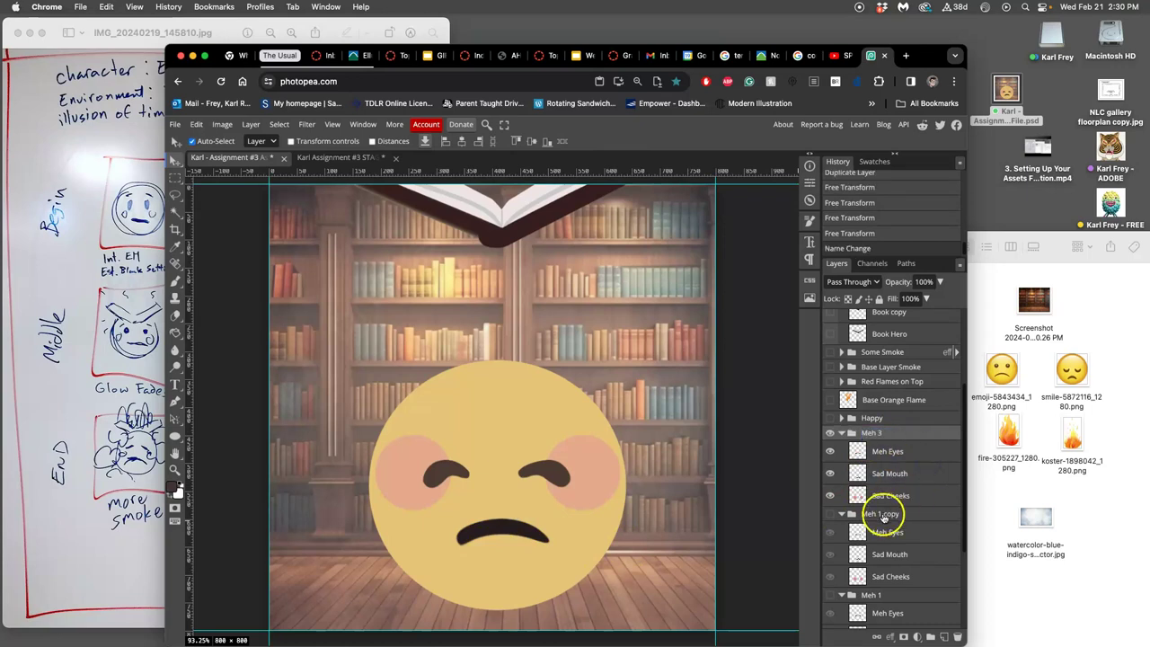
pyautogui.click(881, 514)
pyautogui.click(879, 516)
pyautogui.write('2')
pyautogui.press('Return')
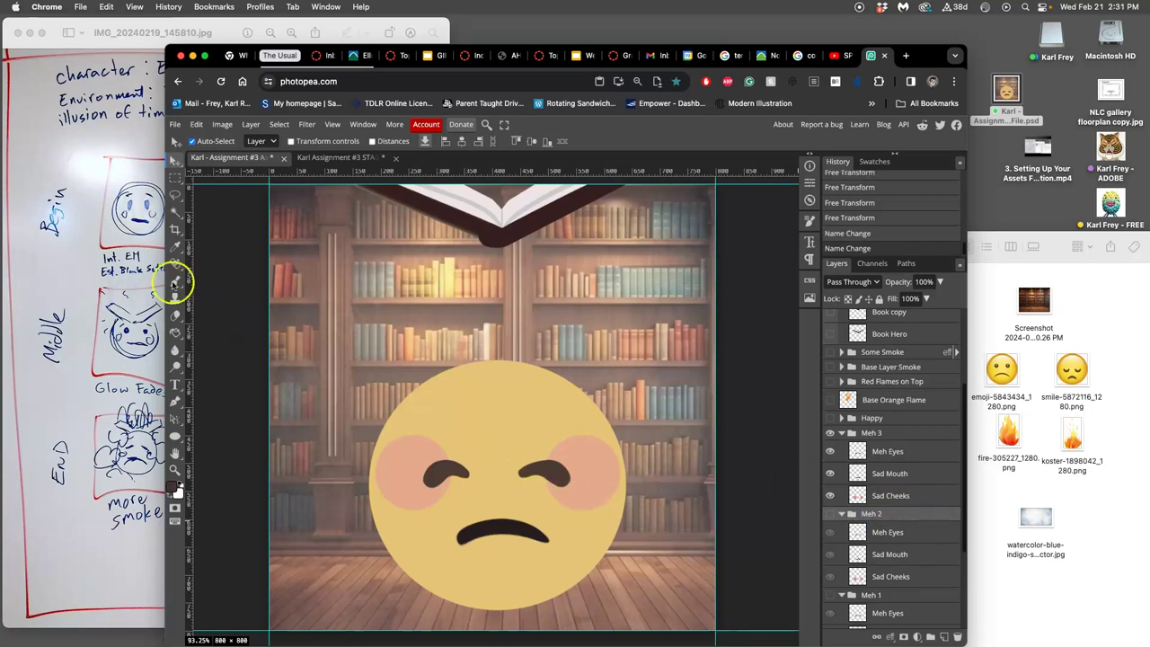
pyautogui.click(146, 270)
# Bring the browser forward and go to the STAGE document after comparing with the assignment.
pyautogui.click(541, 316)
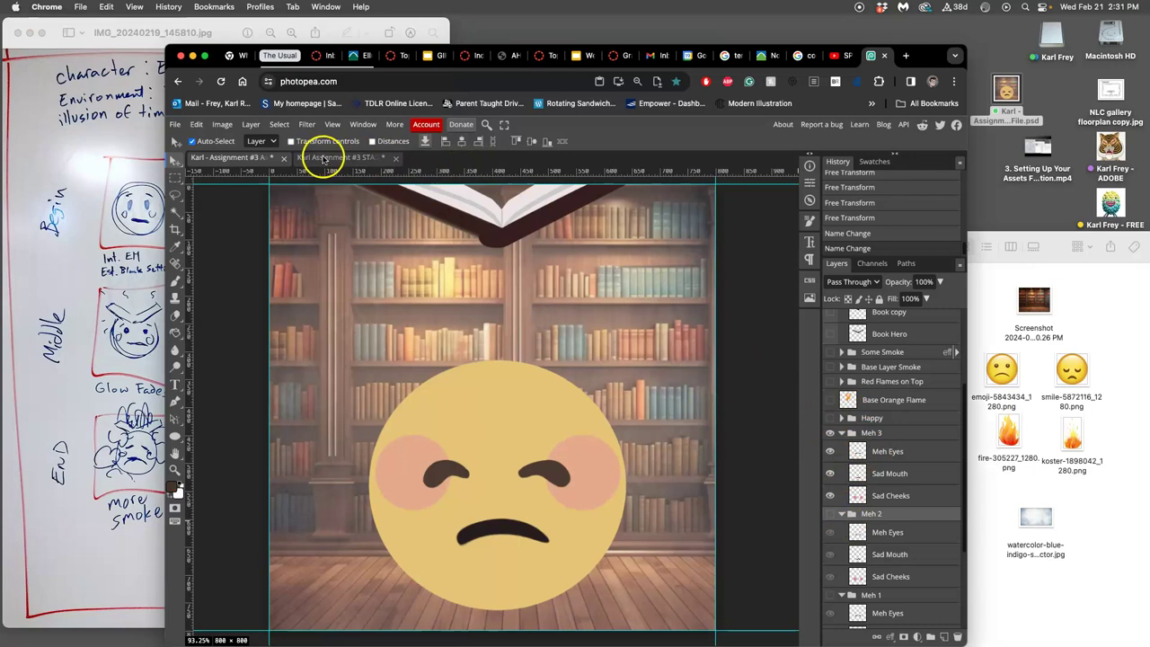
pyautogui.click(328, 159)
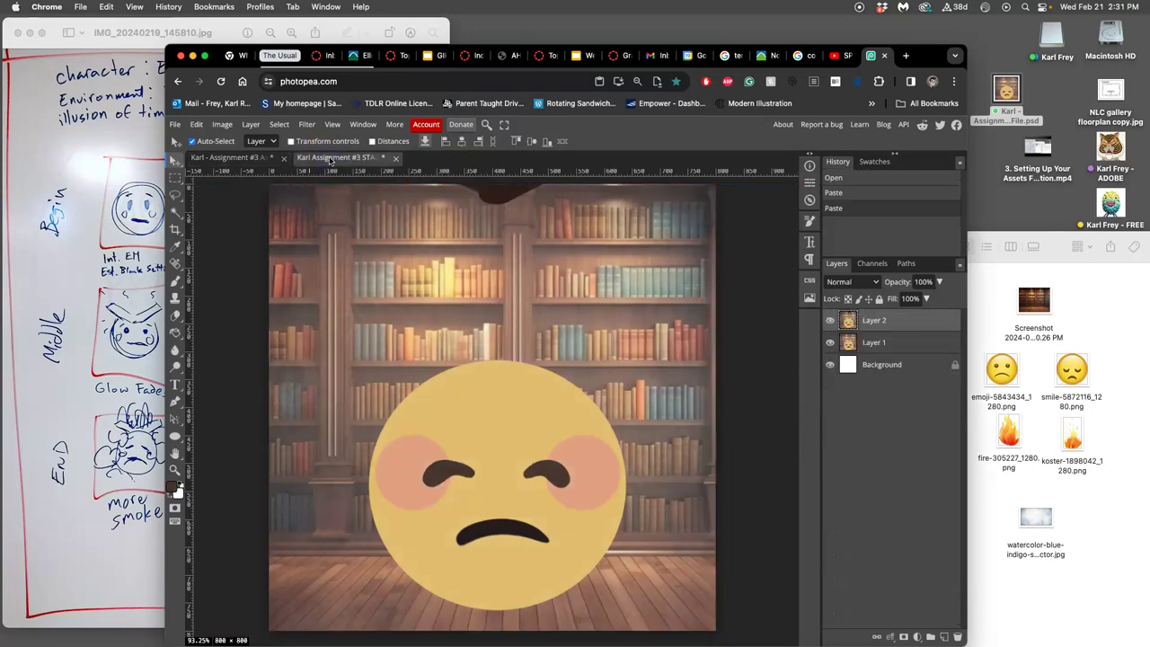
pyautogui.click(251, 159)
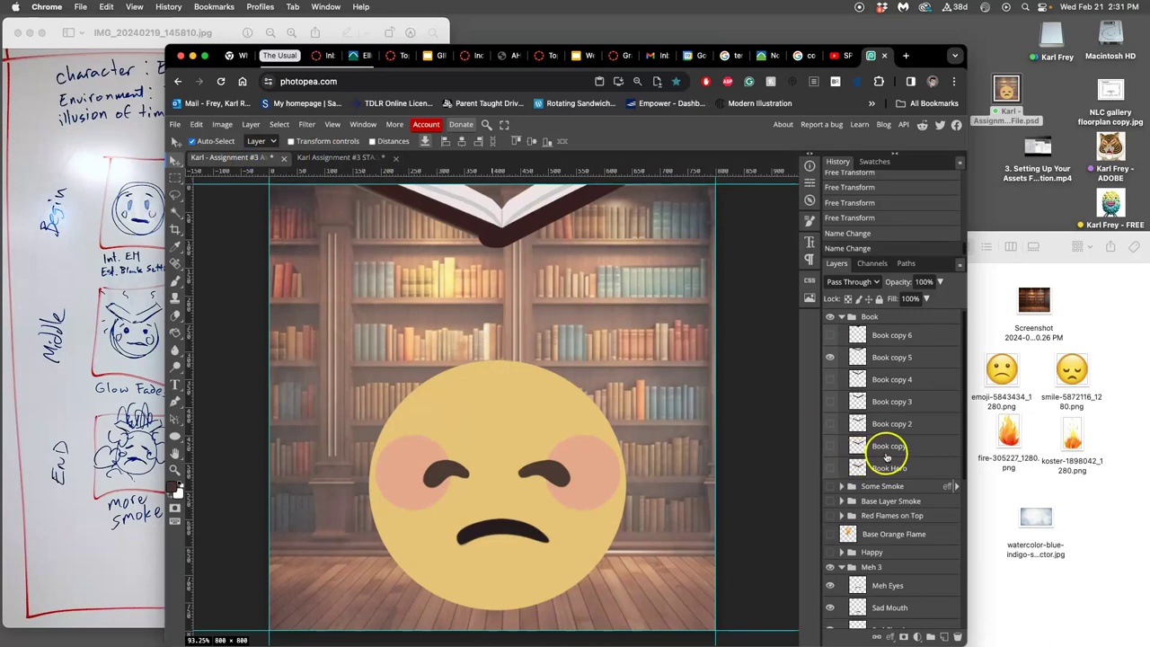
pyautogui.click(350, 159)
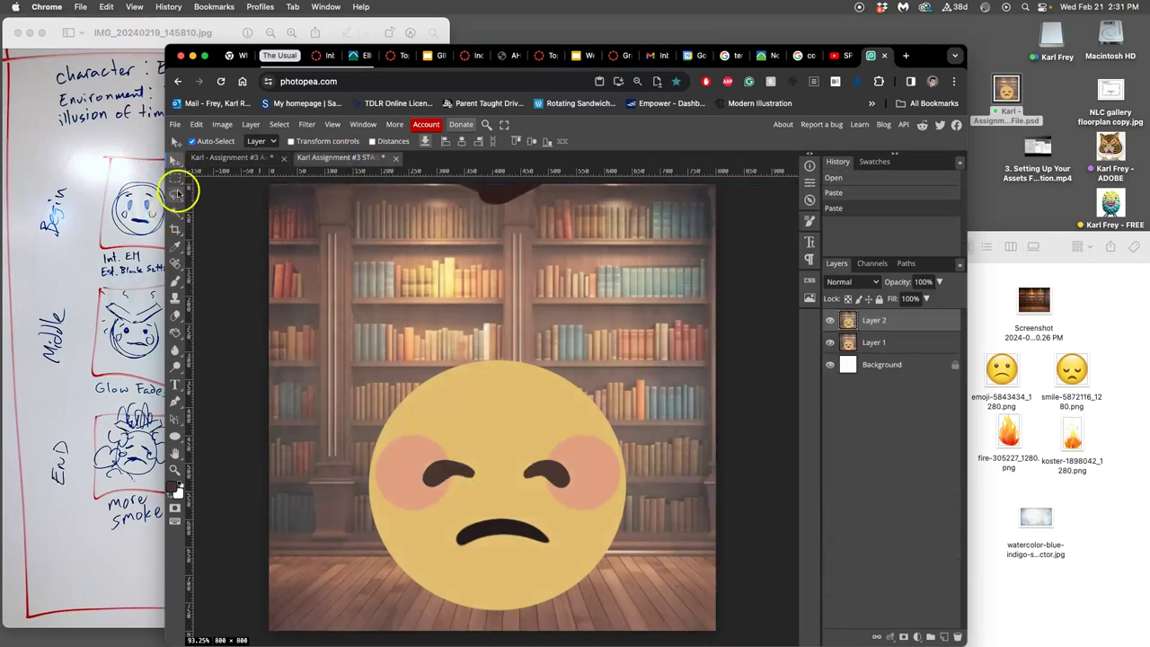
# Drag guides onto the left, top, right and bottom (800 px) edges of the stage canvas.
pyautogui.moveTo(187, 210); pyautogui.dragTo(270, 216)
pyautogui.moveTo(440, 176); pyautogui.dragTo(441, 184)
pyautogui.moveTo(188, 238); pyautogui.dragTo(716, 296)
pyautogui.moveTo(607, 173); pyautogui.dragTo(610, 633)
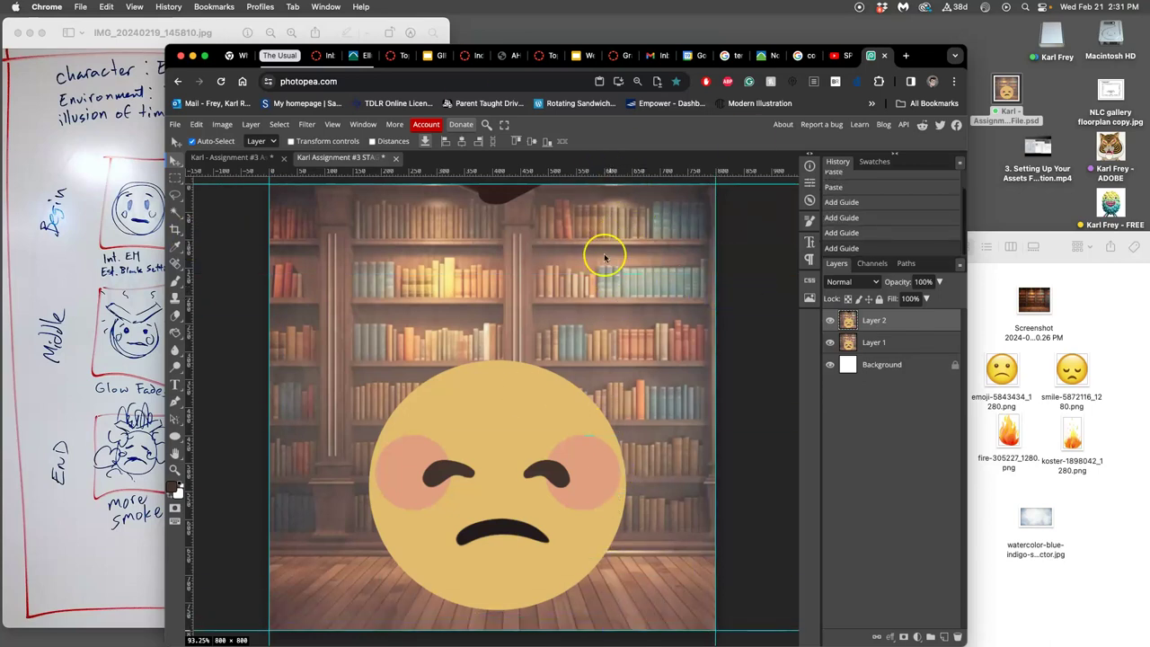
pyautogui.click(243, 159)
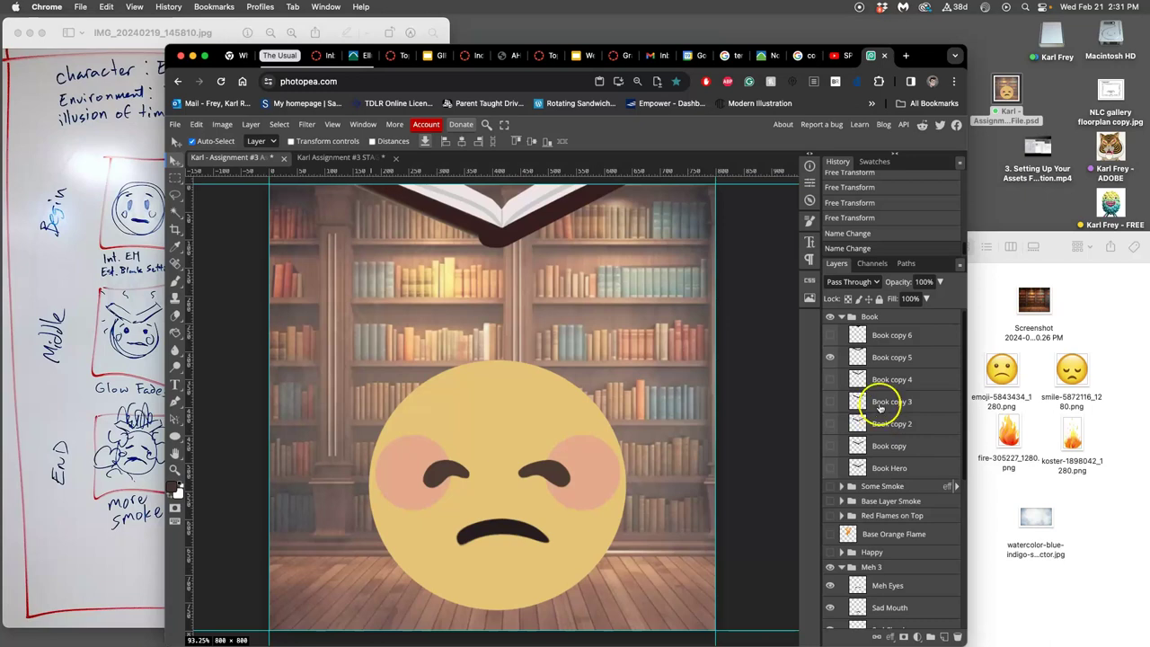
# Select the Book group through the Backdrop group and merge them into one frame layer.
pyautogui.click(877, 318)
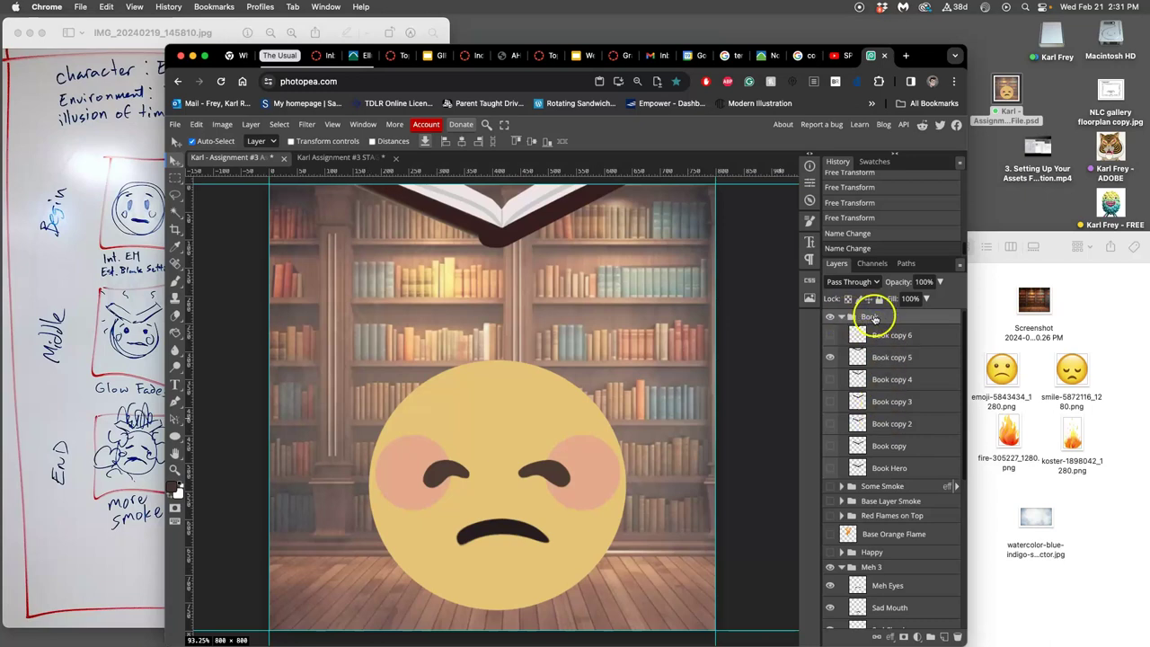
pyautogui.scroll(-5, 886, 495)
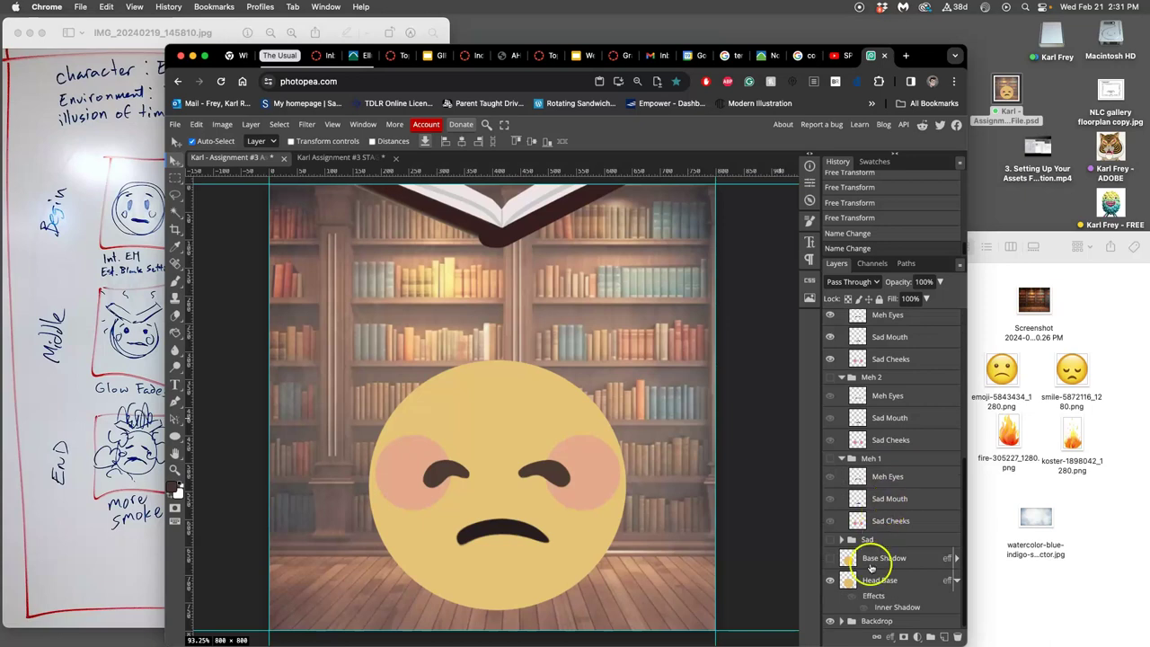
pyautogui.keyDown('shift'); pyautogui.click(877, 621); pyautogui.keyUp('shift')
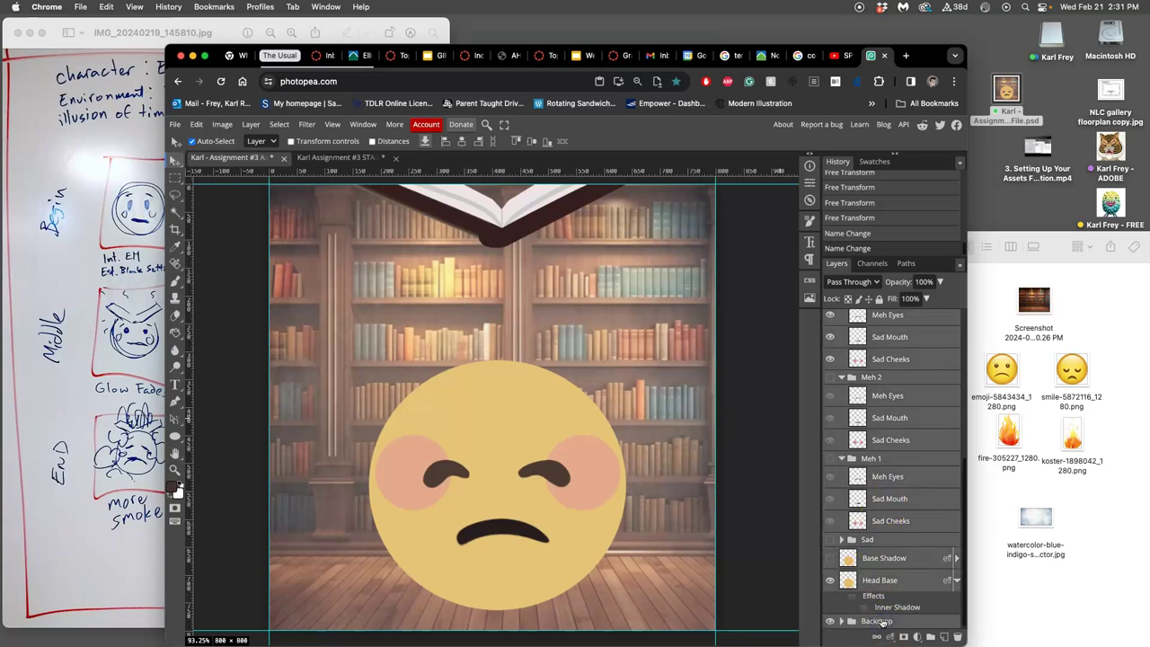
pyautogui.scroll(5, 899, 469)
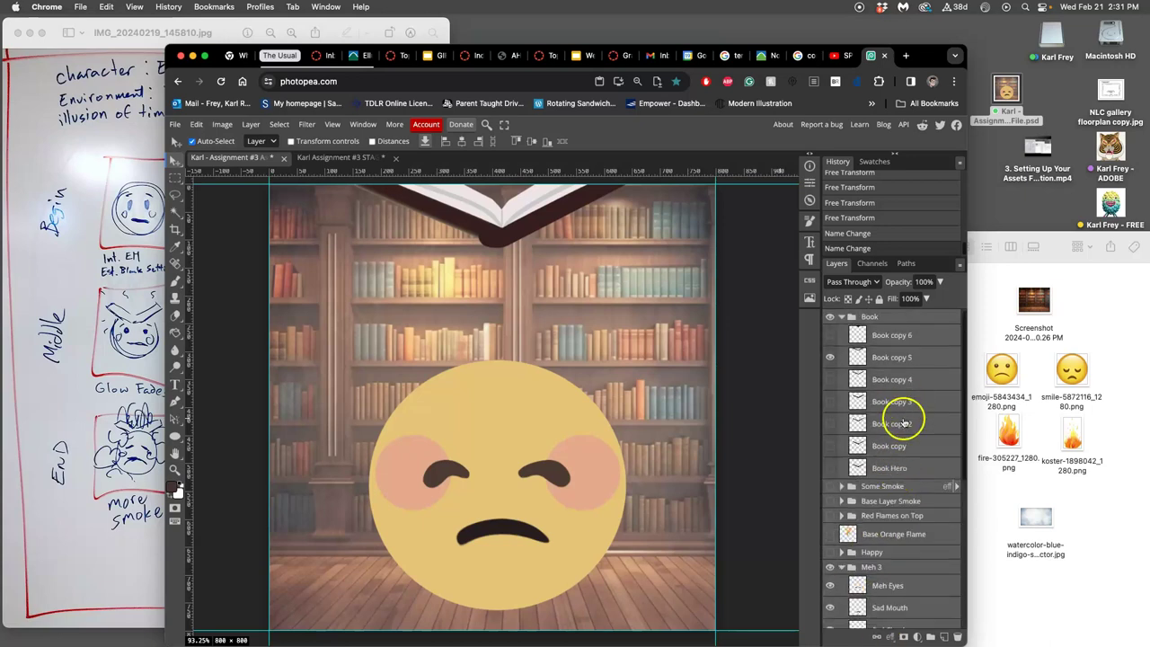
pyautogui.scroll(-5, 889, 509)
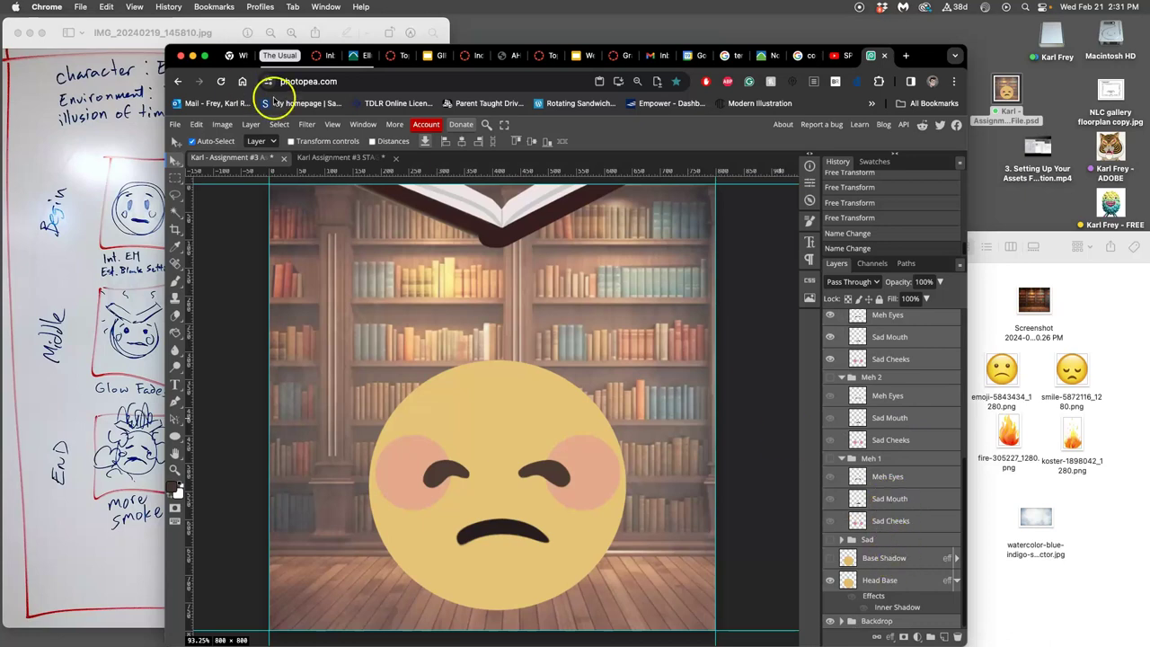
pyautogui.click(251, 124)
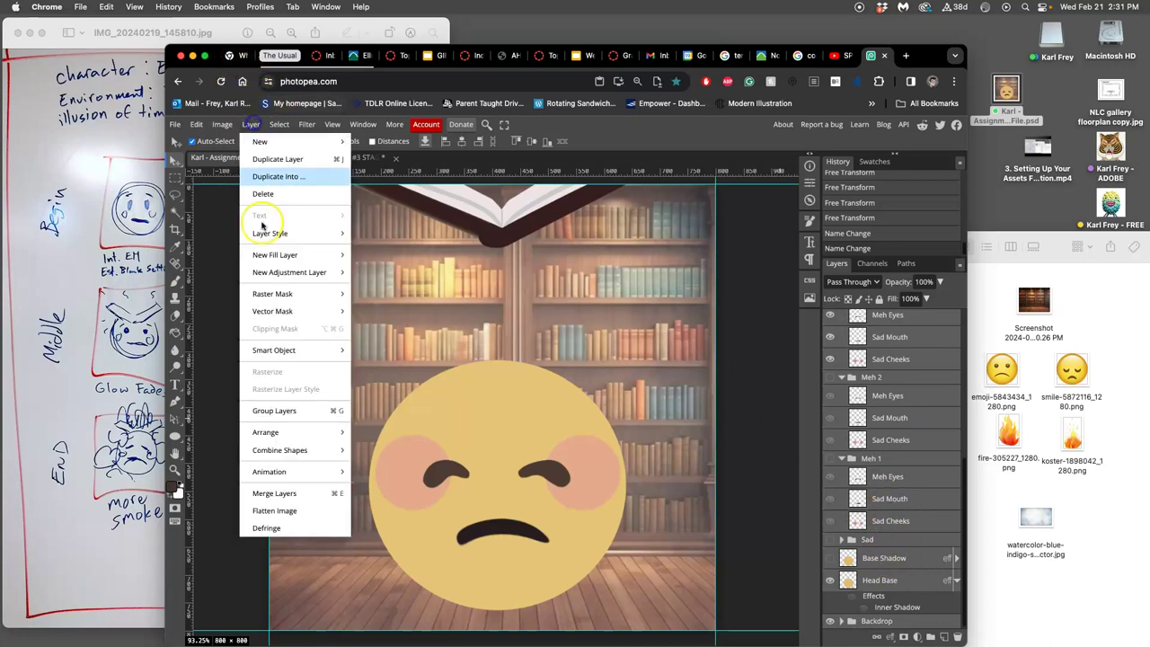
pyautogui.click(274, 493)
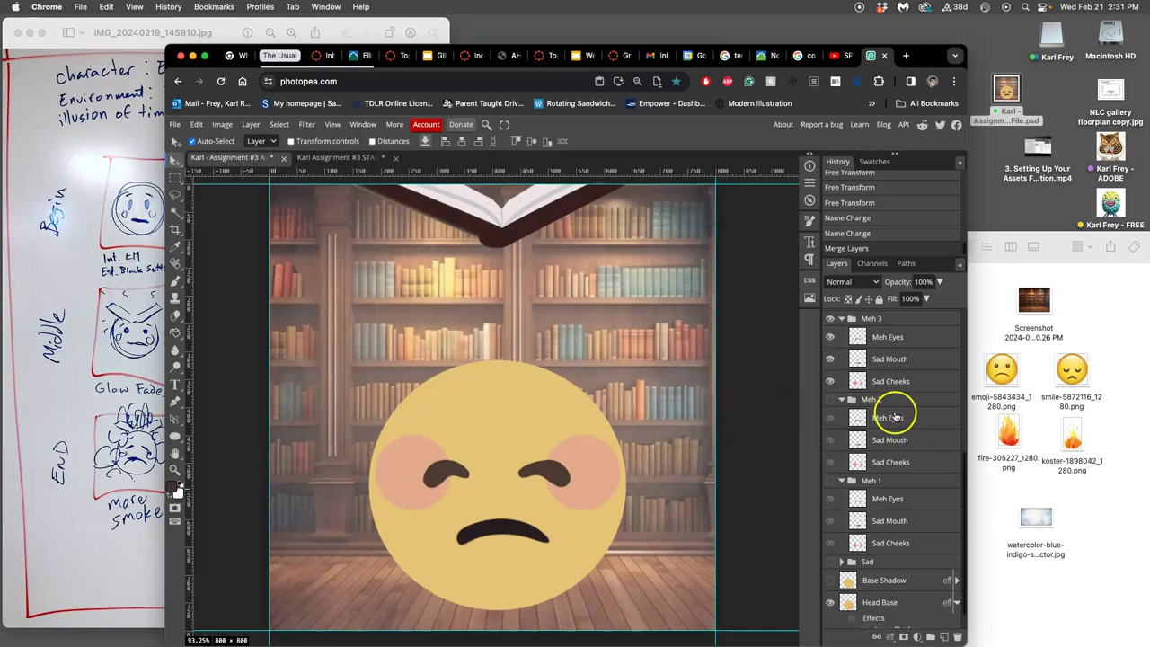
# Paste the merged frame into STAGE as Layer 3 and compare it against Layer 2.
pyautogui.scroll(5, 898, 409)
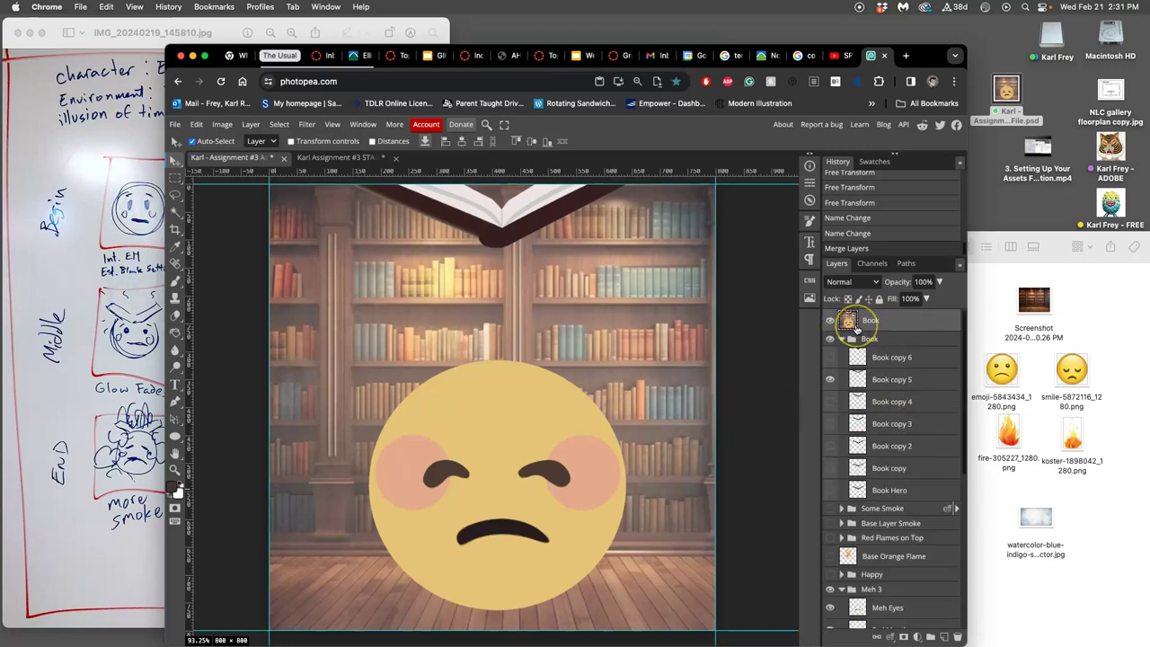
pyautogui.keyDown('super'); pyautogui.click(850, 322); pyautogui.keyUp('super')
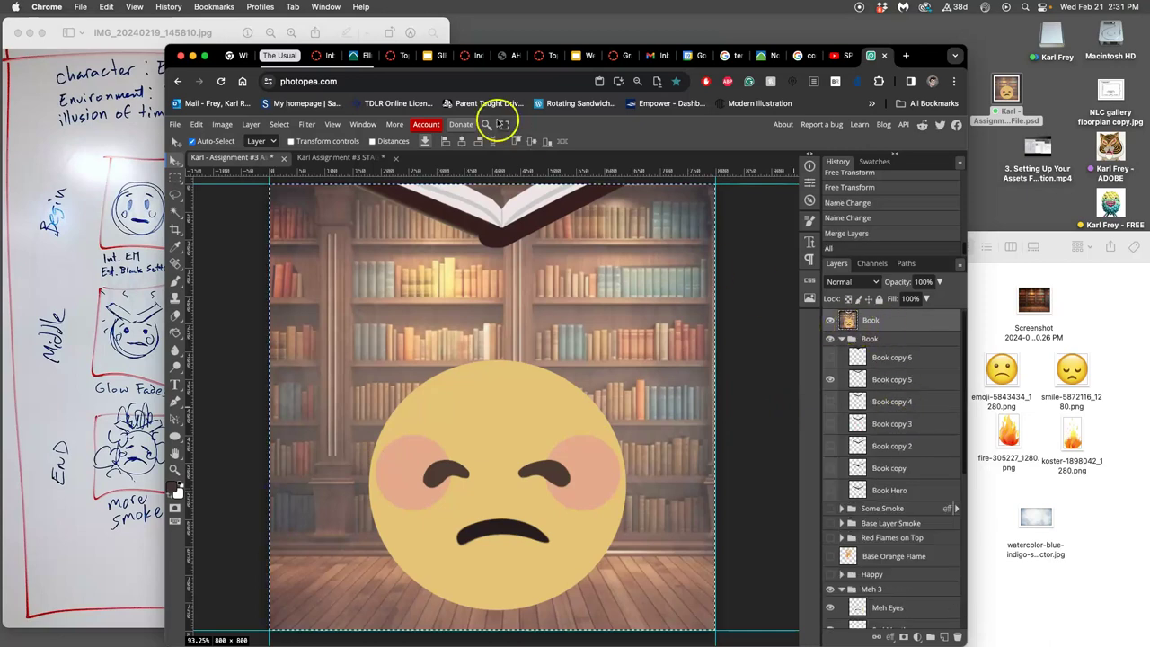
pyautogui.click(359, 158)
pyautogui.press('super+v')
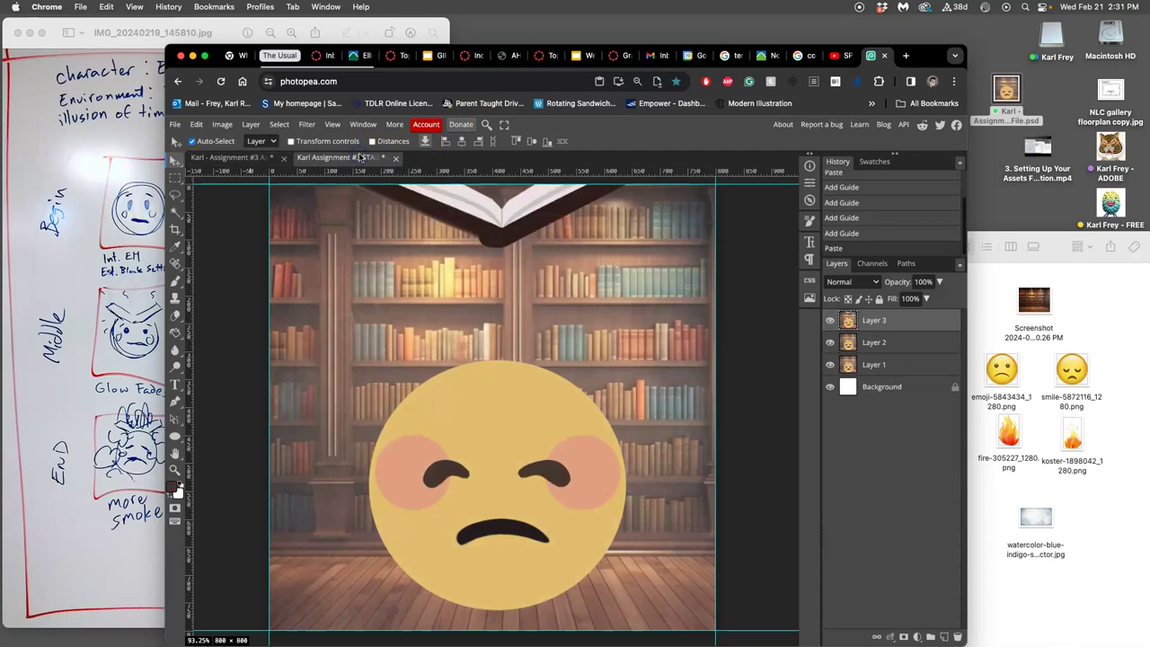
pyautogui.click(828, 321)
pyautogui.click(829, 343)
pyautogui.click(830, 343)
pyautogui.click(830, 320)
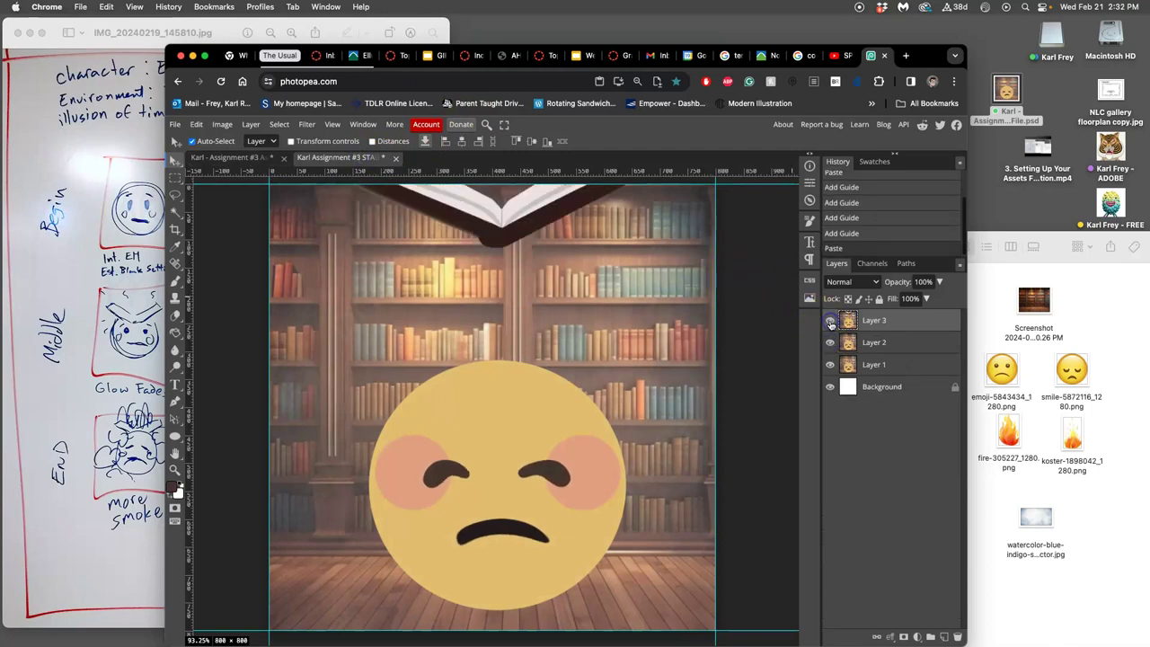
pyautogui.click(135, 244)
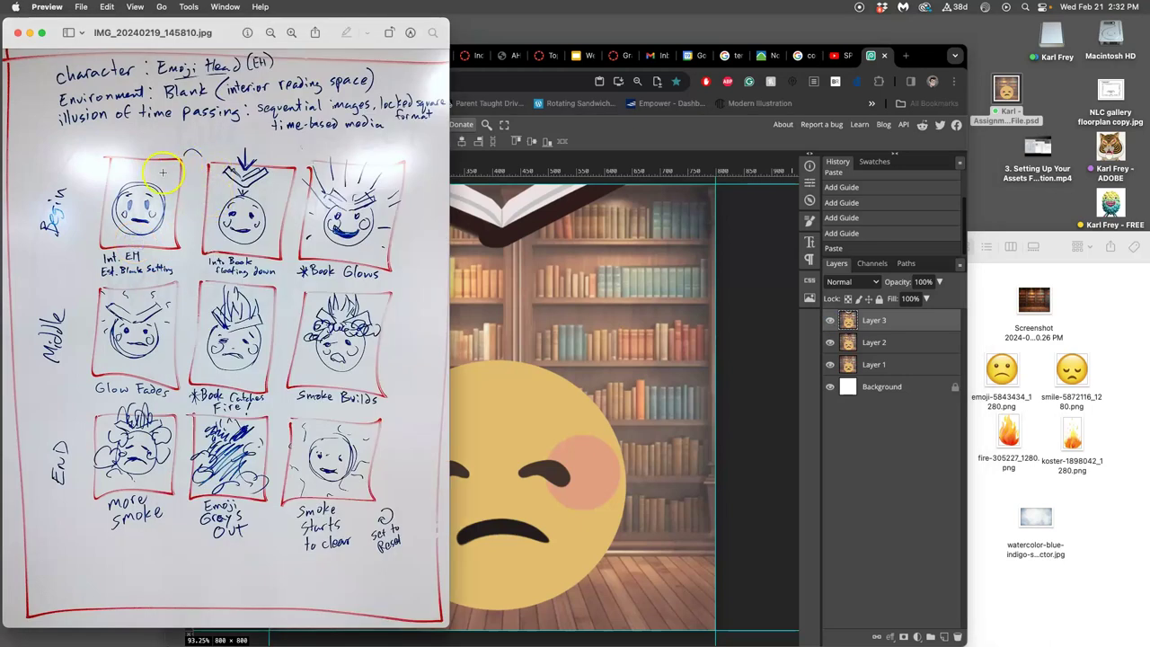
# Return to the Assignment #3 assets document in Photopea.
pyautogui.click(571, 293)
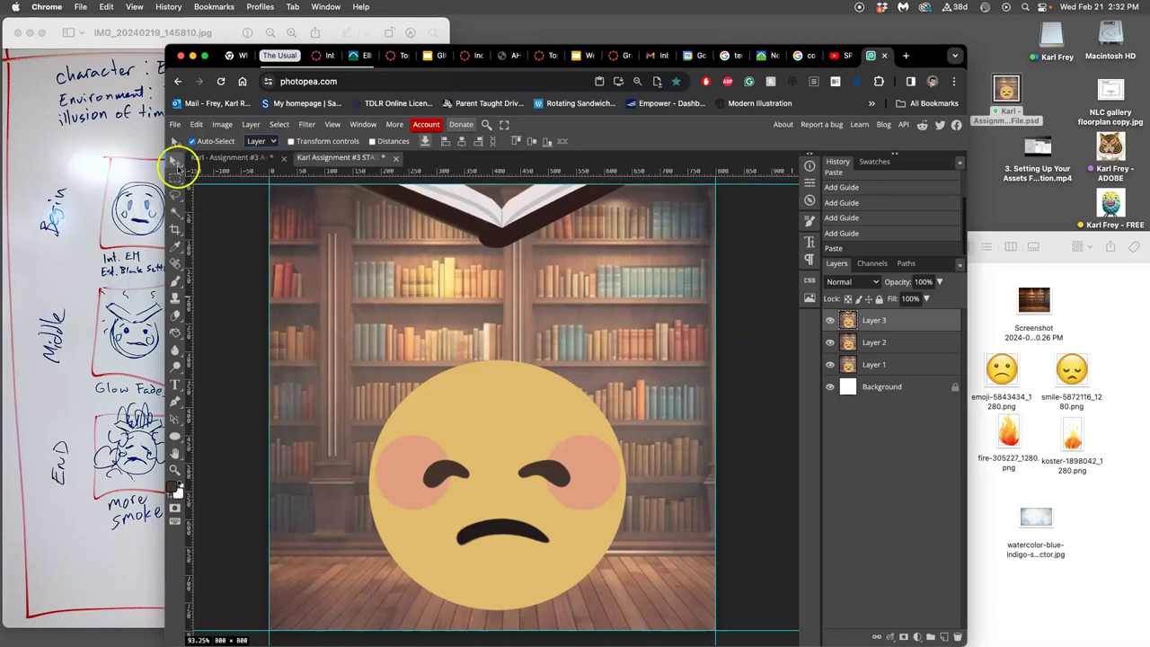
pyautogui.click(135, 184)
pyautogui.click(504, 236)
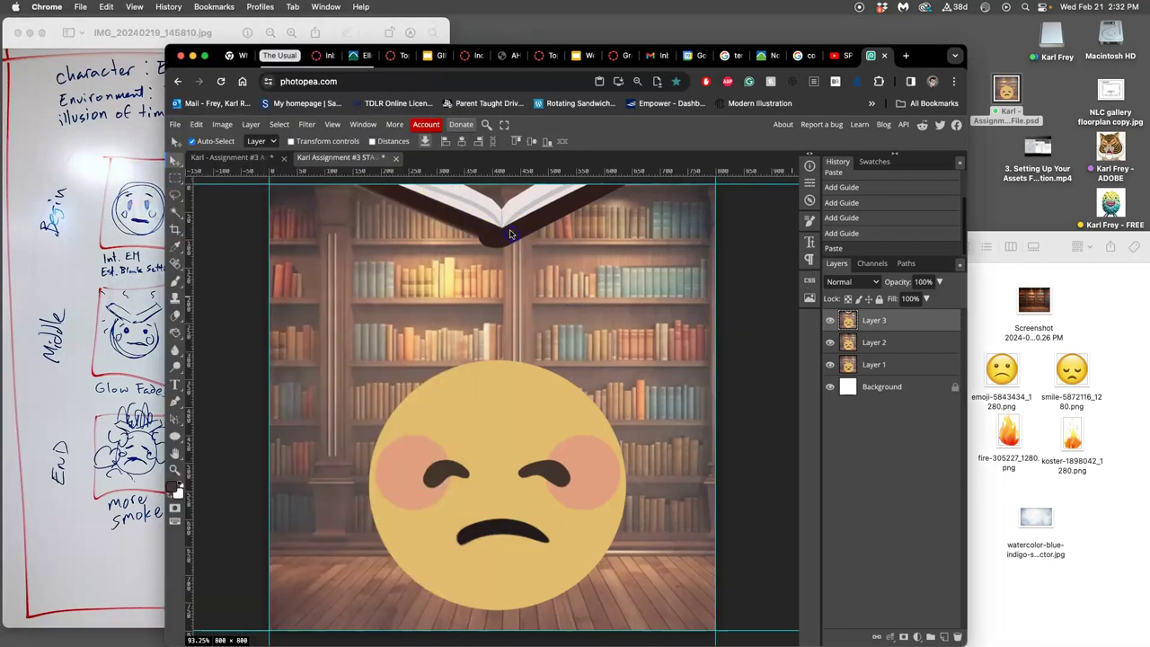
pyautogui.click(265, 157)
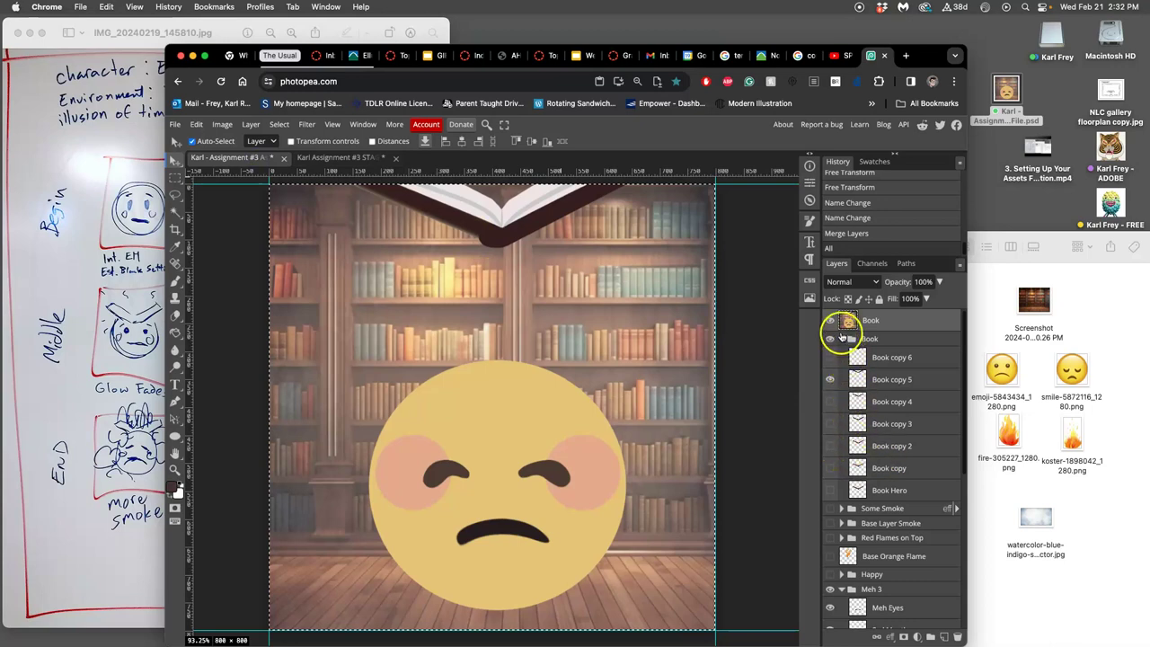
# Clear the selection, delete the temporary merged Book layer, select Book copy 6, and save.
pyautogui.click(872, 321)
pyautogui.press('super+d')
pyautogui.click(888, 323)
pyautogui.press('BackSpace')
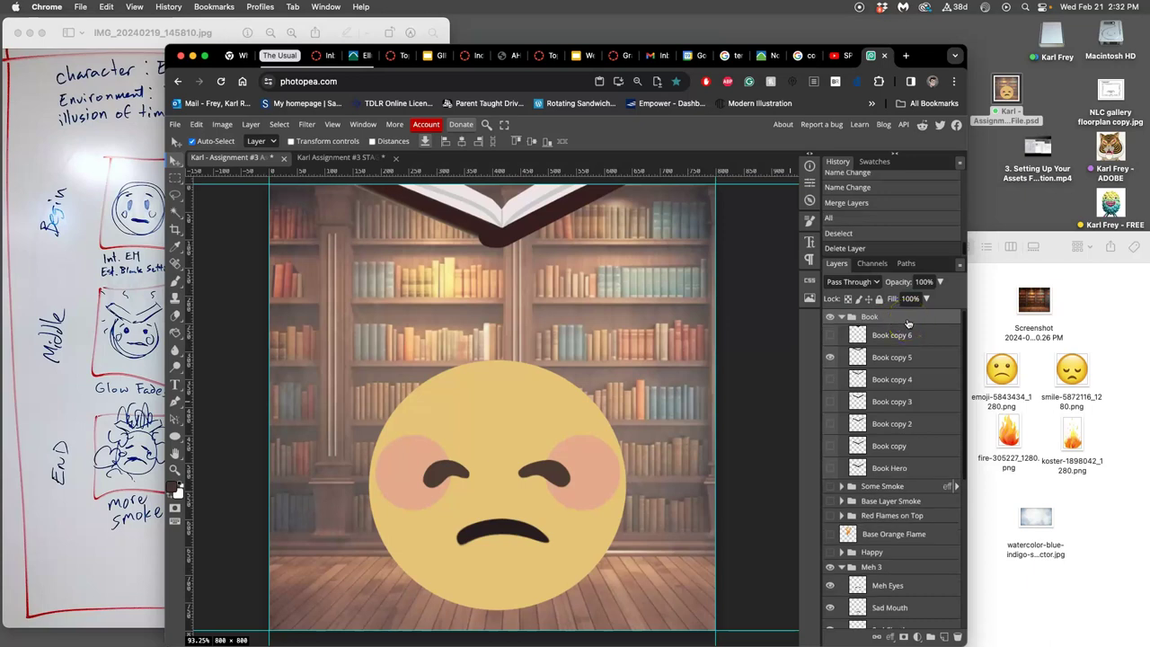
pyautogui.moveTo(906, 321); pyautogui.dragTo(882, 341)
pyautogui.click(883, 340)
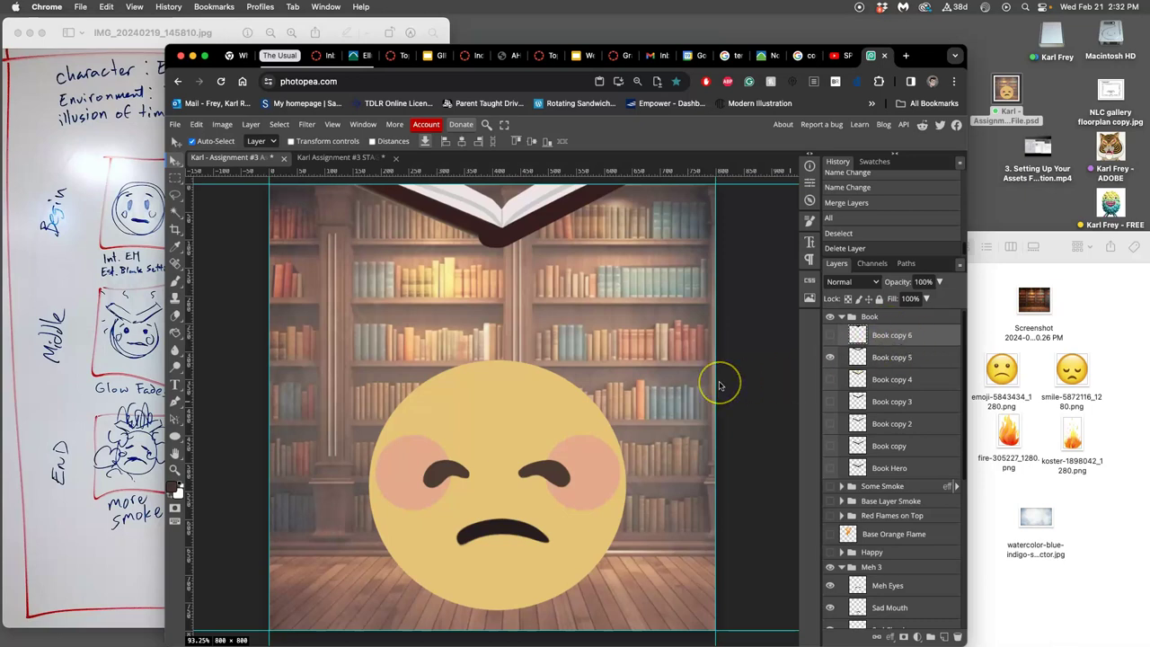
pyautogui.hotkey('ctrl', 's')
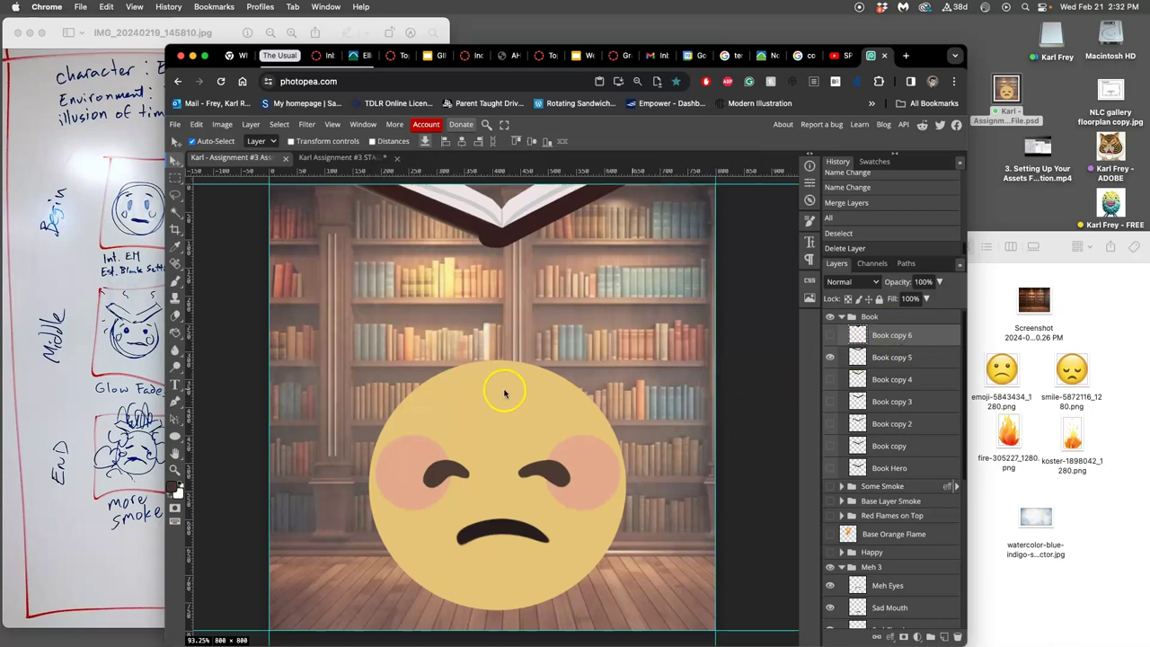
# Quit Spotify from the Dock.
pyautogui.moveTo(1, 281)
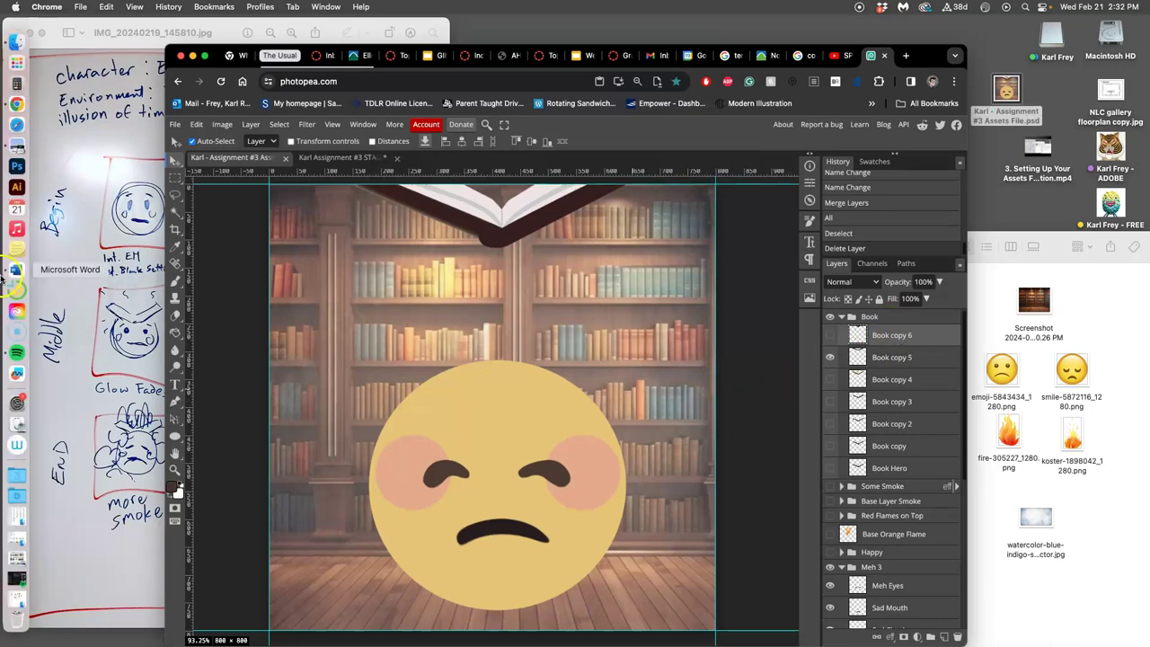
pyautogui.rightClick(16, 352)
pyautogui.click(79, 536)
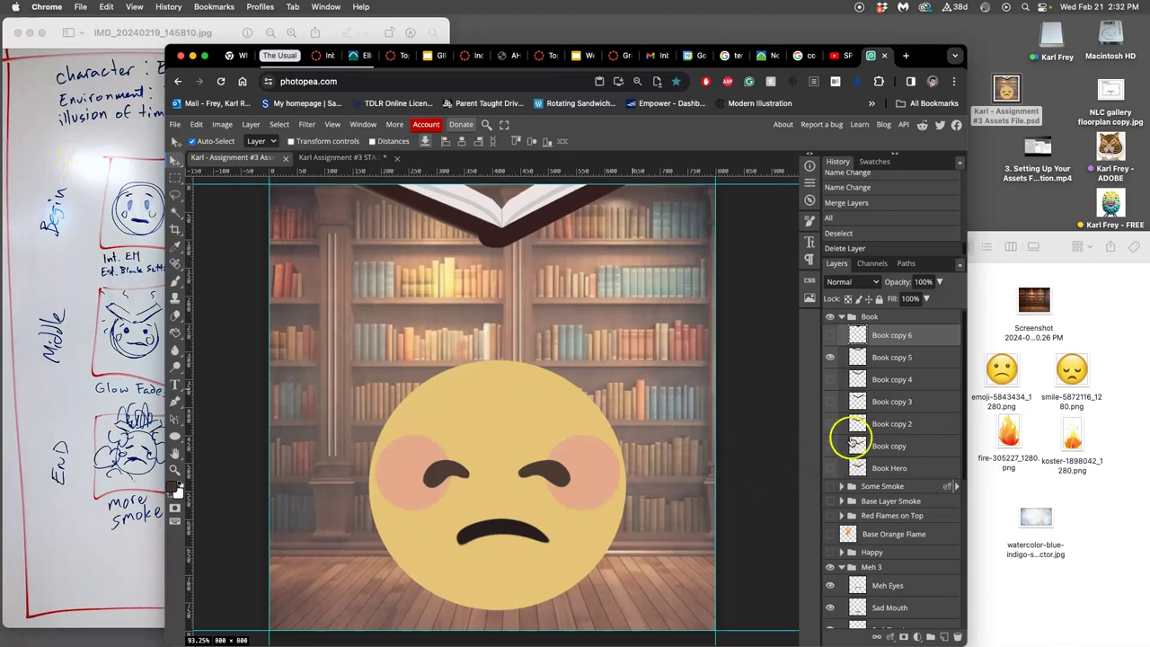
# Hide Book copy 5 and Meh 3, show Book copy 4 and Meh 2, then compare with STAGE.
pyautogui.click(830, 380)
pyautogui.click(830, 380)
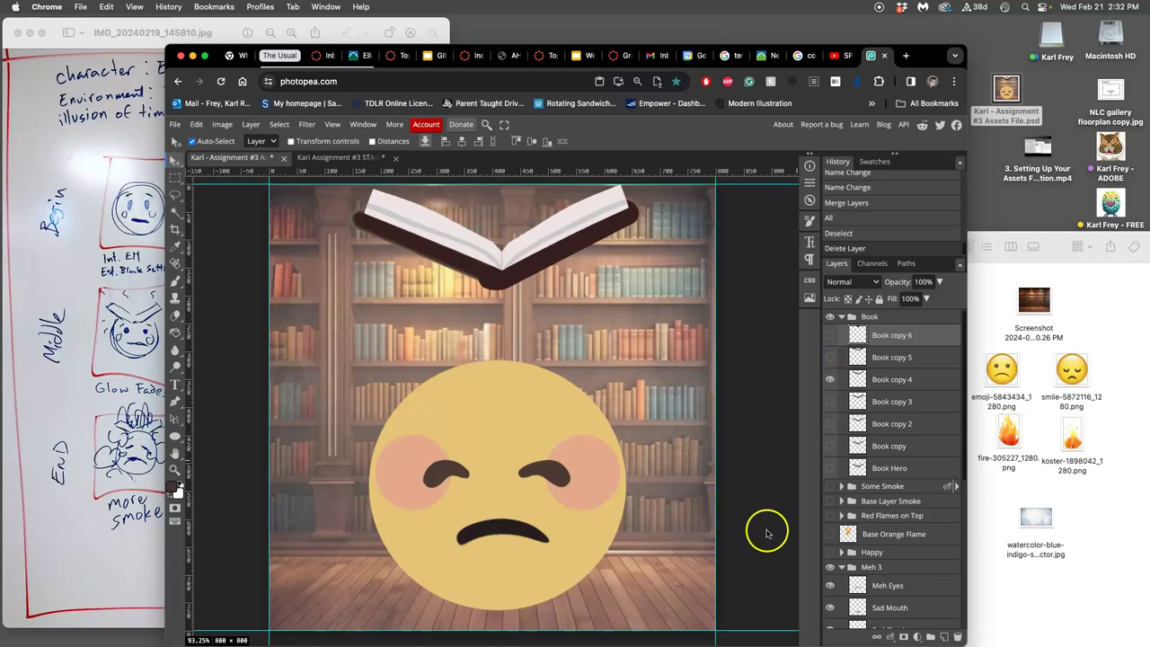
pyautogui.scroll(-3, 848, 532)
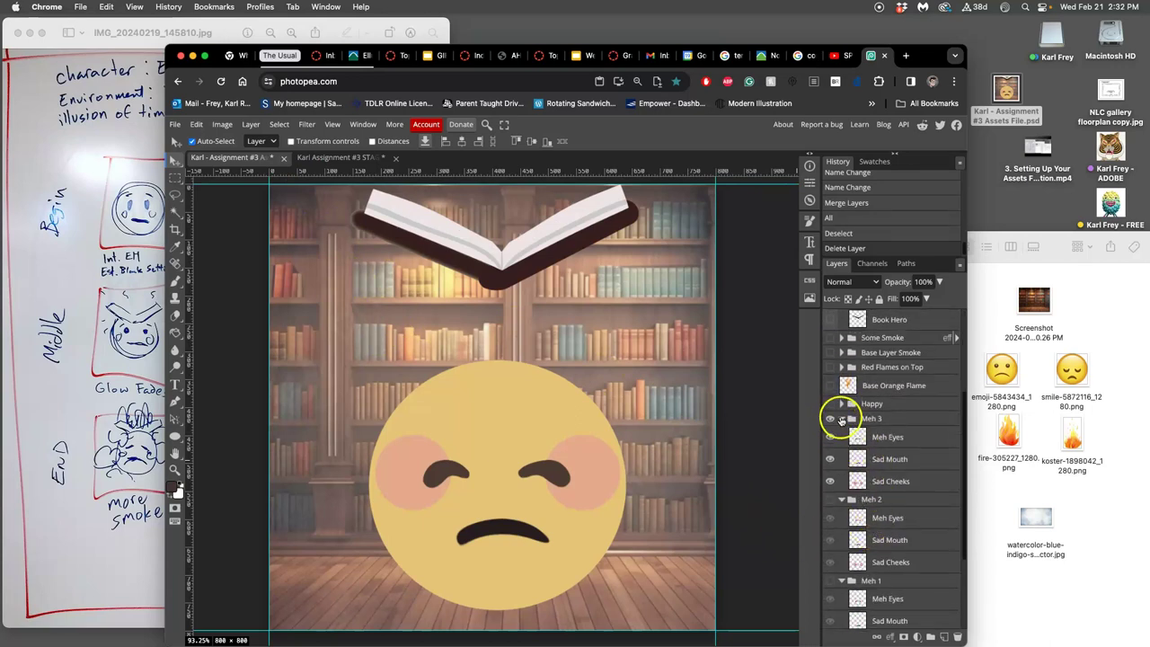
pyautogui.click(841, 420)
pyautogui.click(841, 419)
pyautogui.click(829, 420)
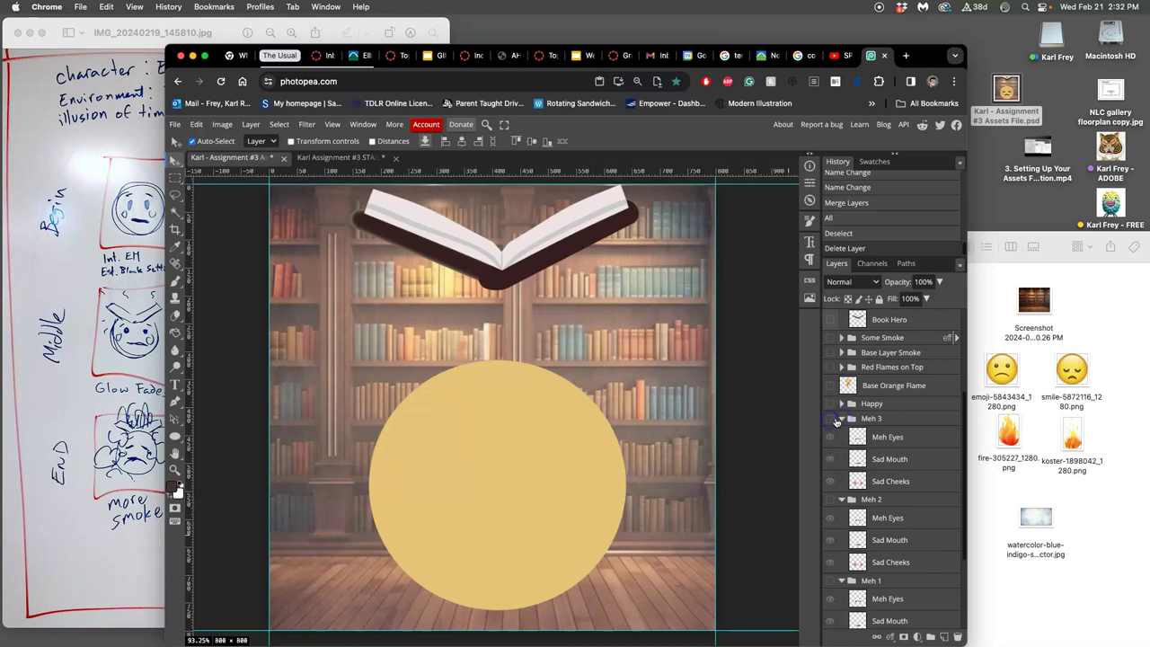
pyautogui.click(842, 420)
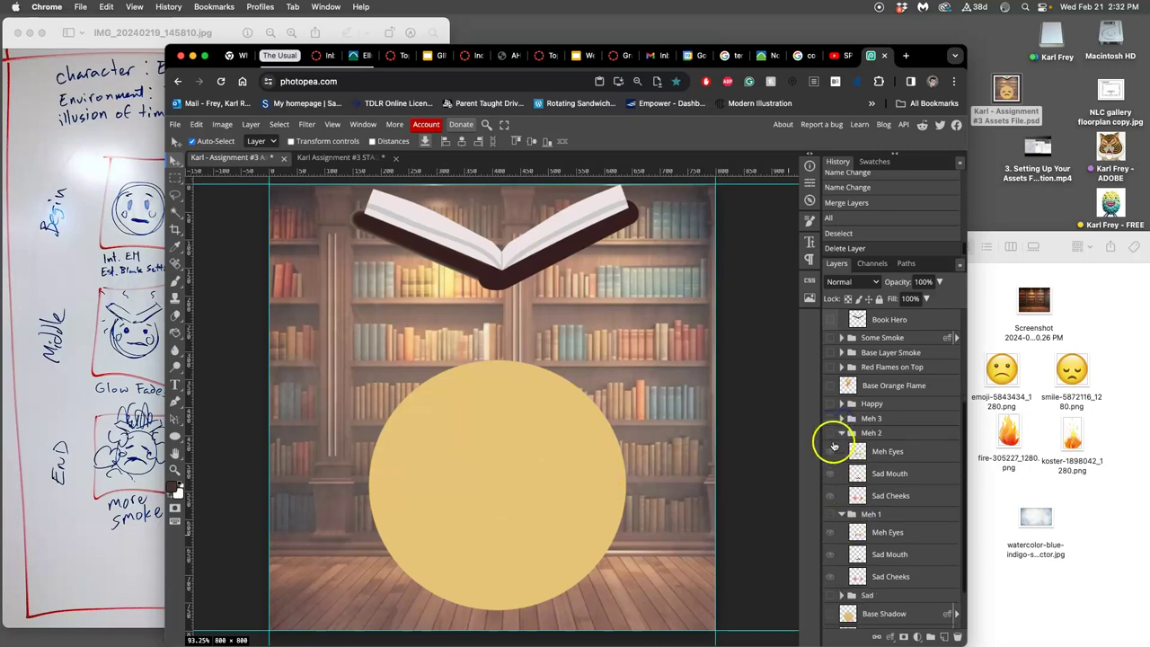
pyautogui.click(830, 433)
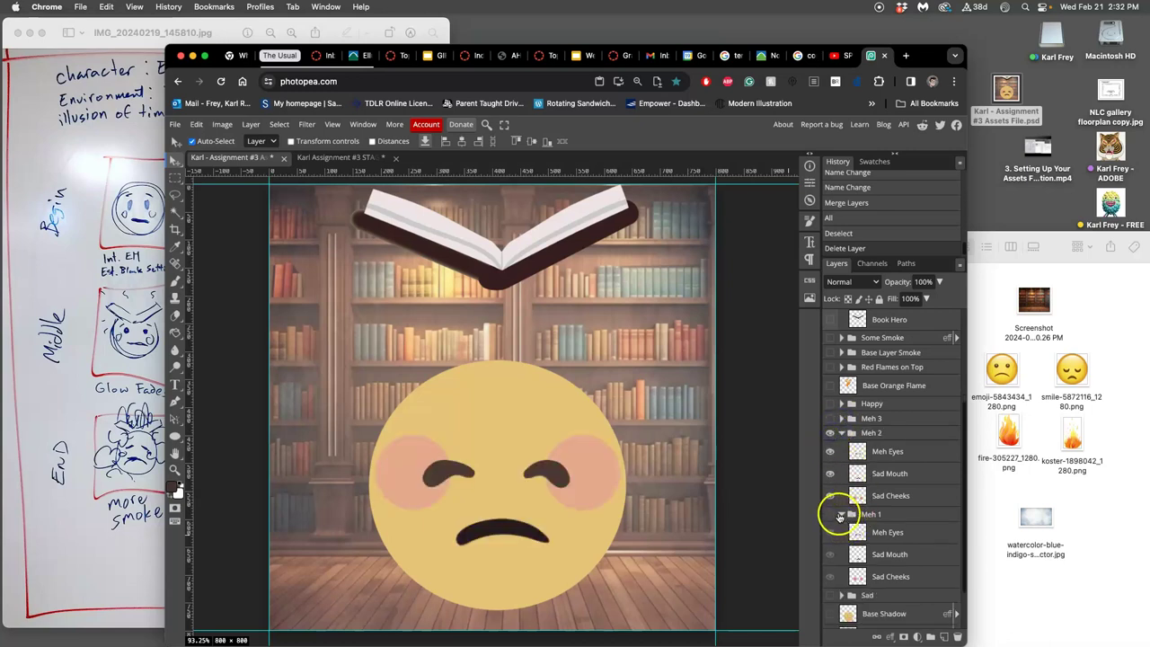
pyautogui.click(337, 157)
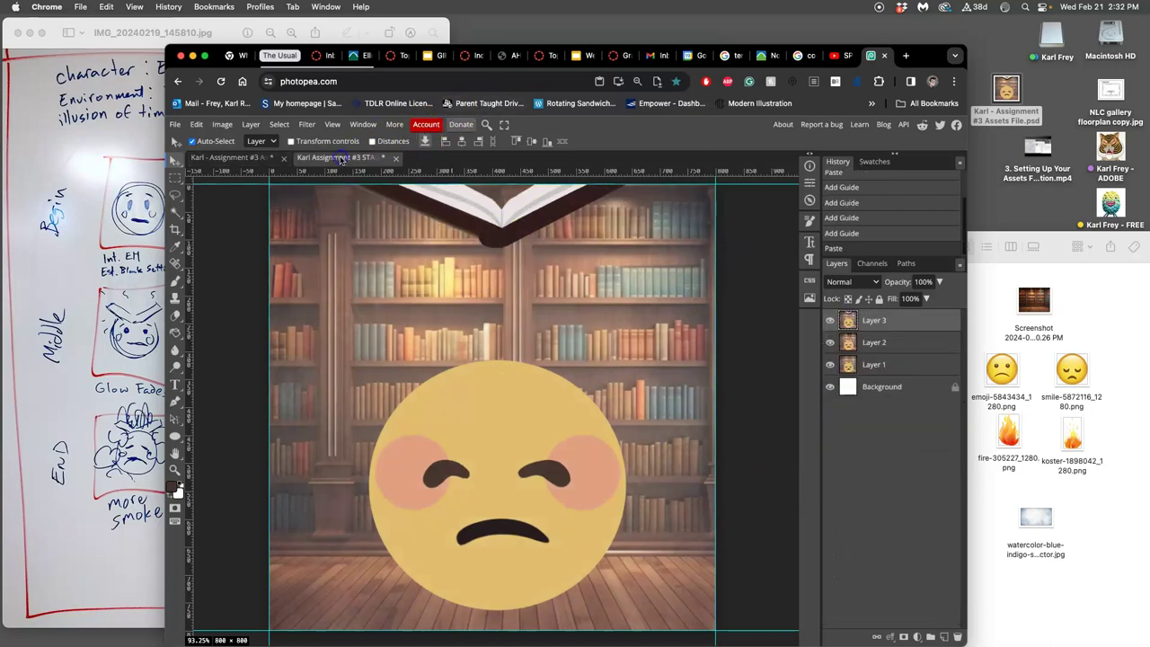
pyautogui.click(235, 158)
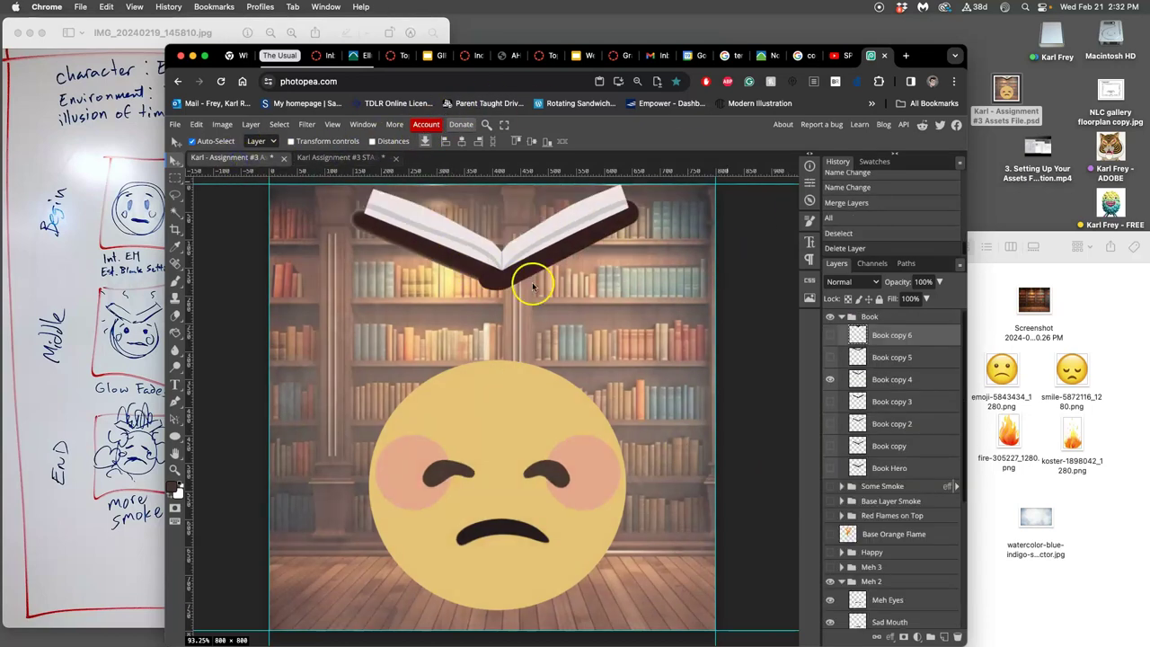
# Select the Book group through Backdrop and merge them with Layer > Merge Layers.
pyautogui.click(870, 317)
pyautogui.scroll(-8, 899, 386)
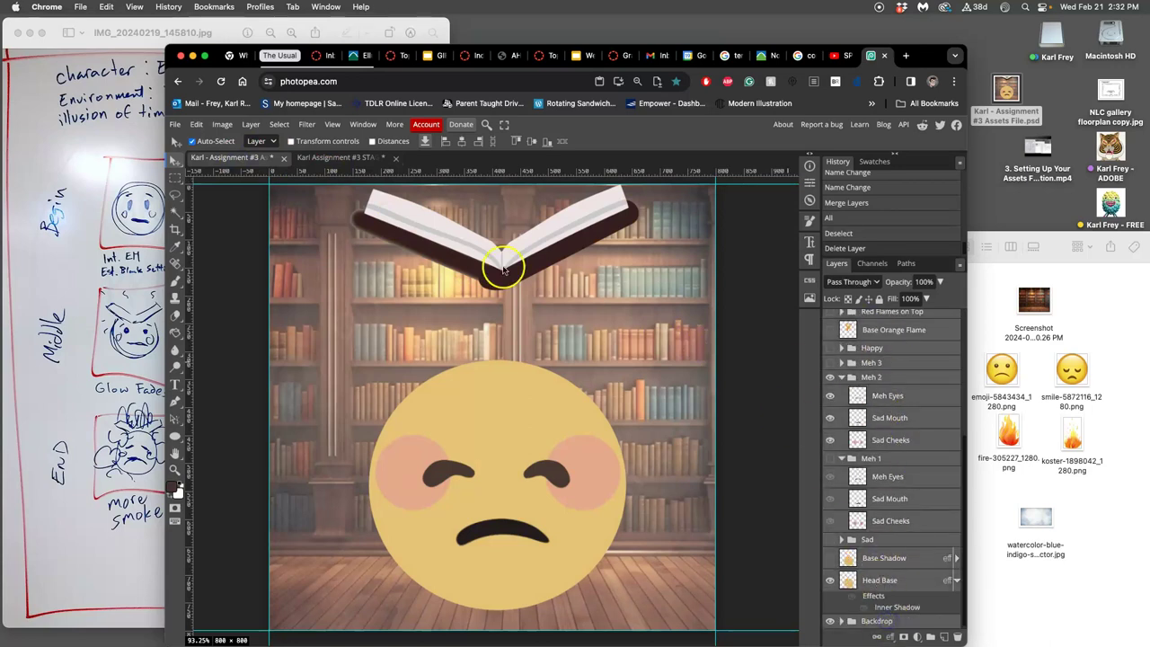
pyautogui.click(250, 124)
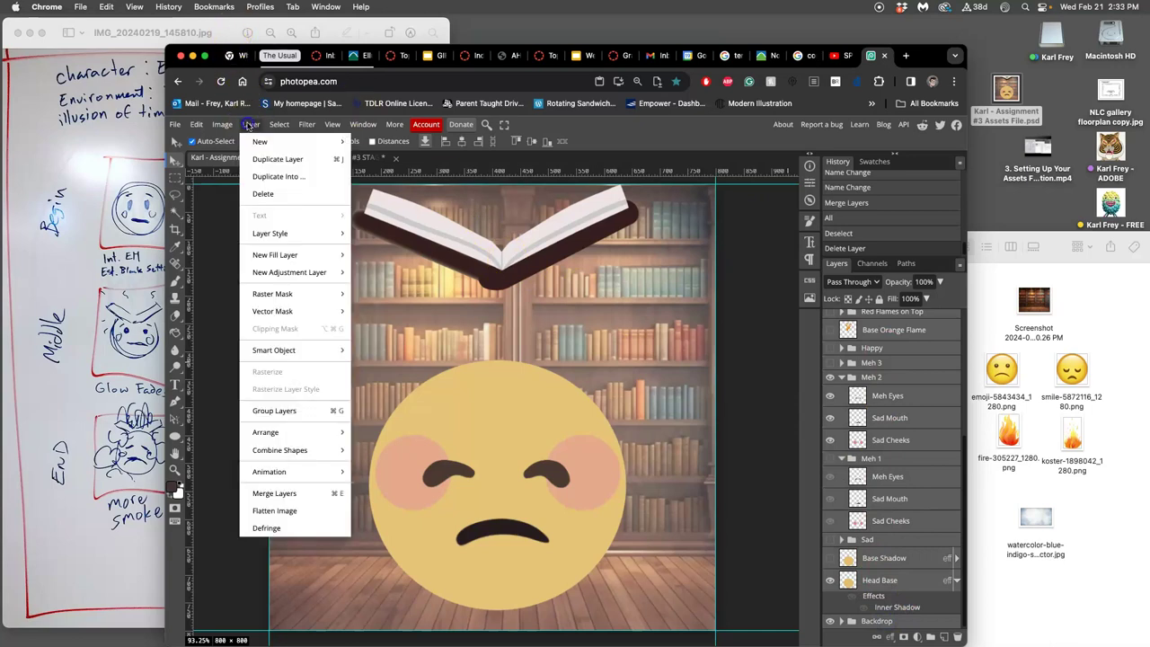
pyautogui.click(286, 497)
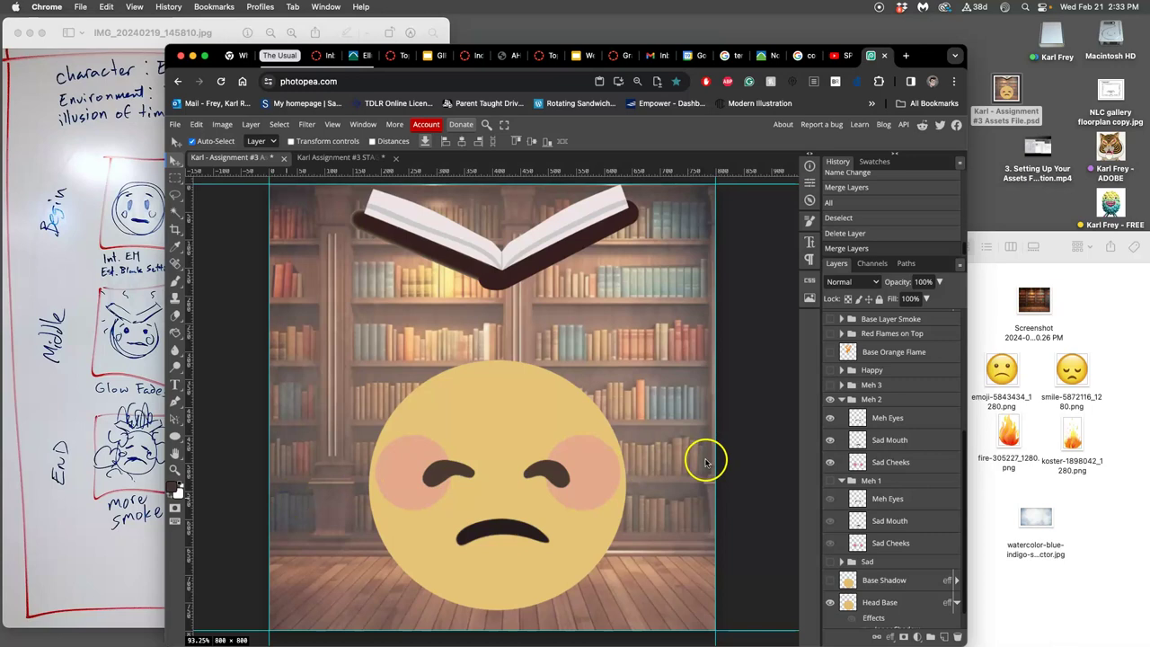
pyautogui.scroll(5, 831, 422)
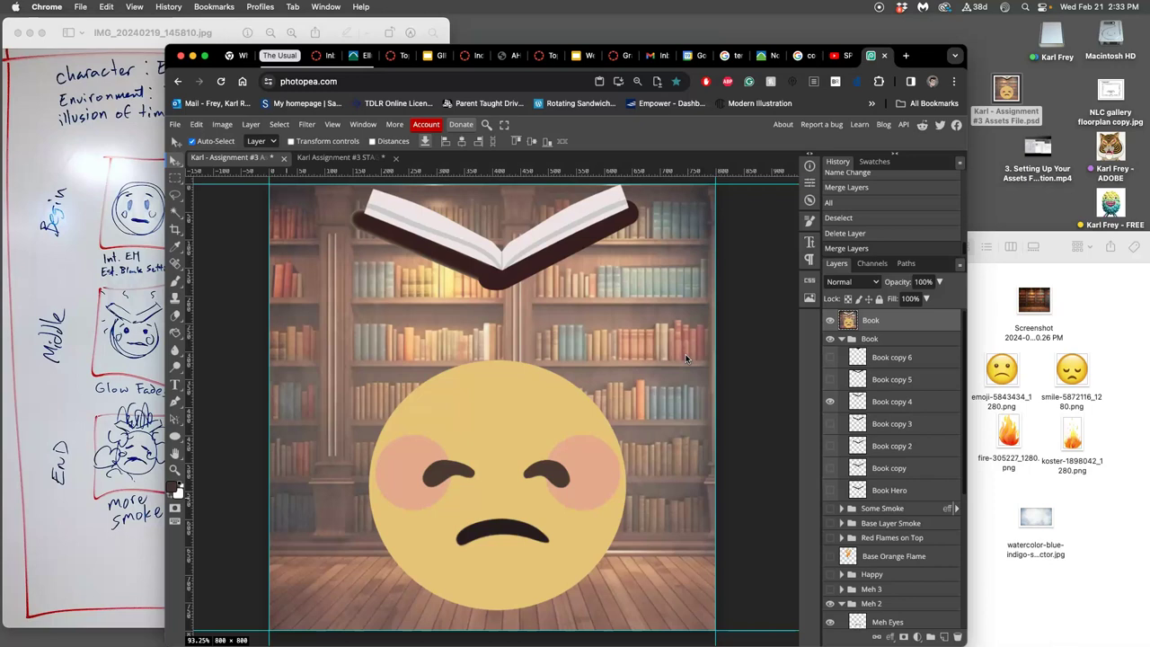
# Select the whole canvas and paste the merged frame into the STAGE file as Layer 4.
pyautogui.press('super+a')
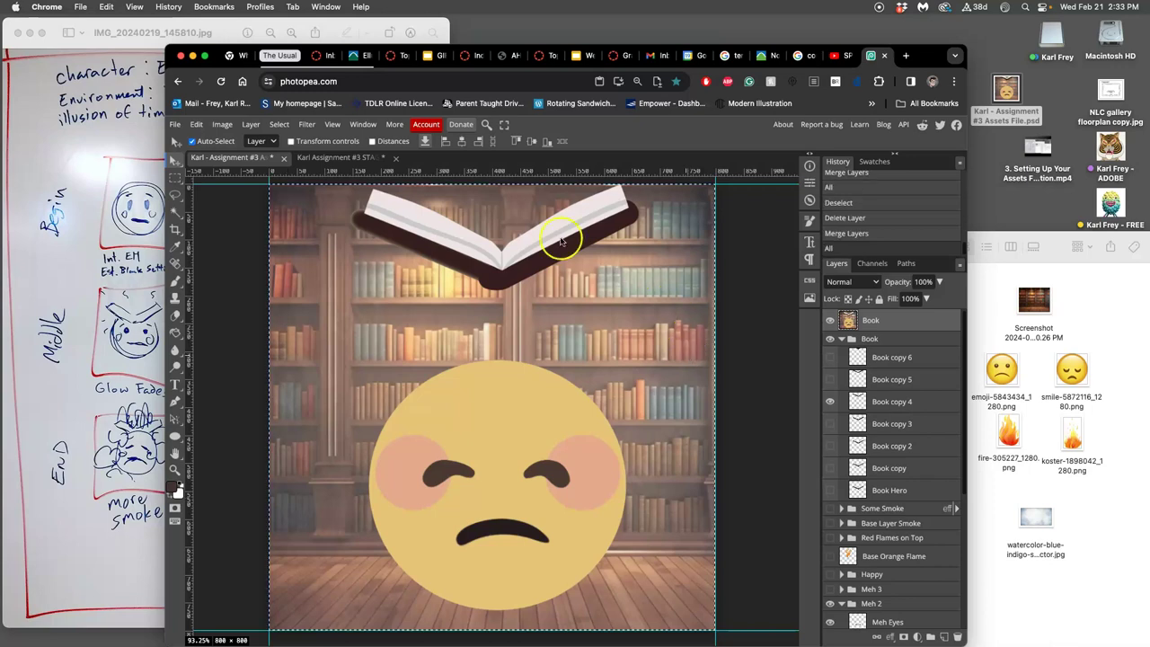
pyautogui.click(325, 158)
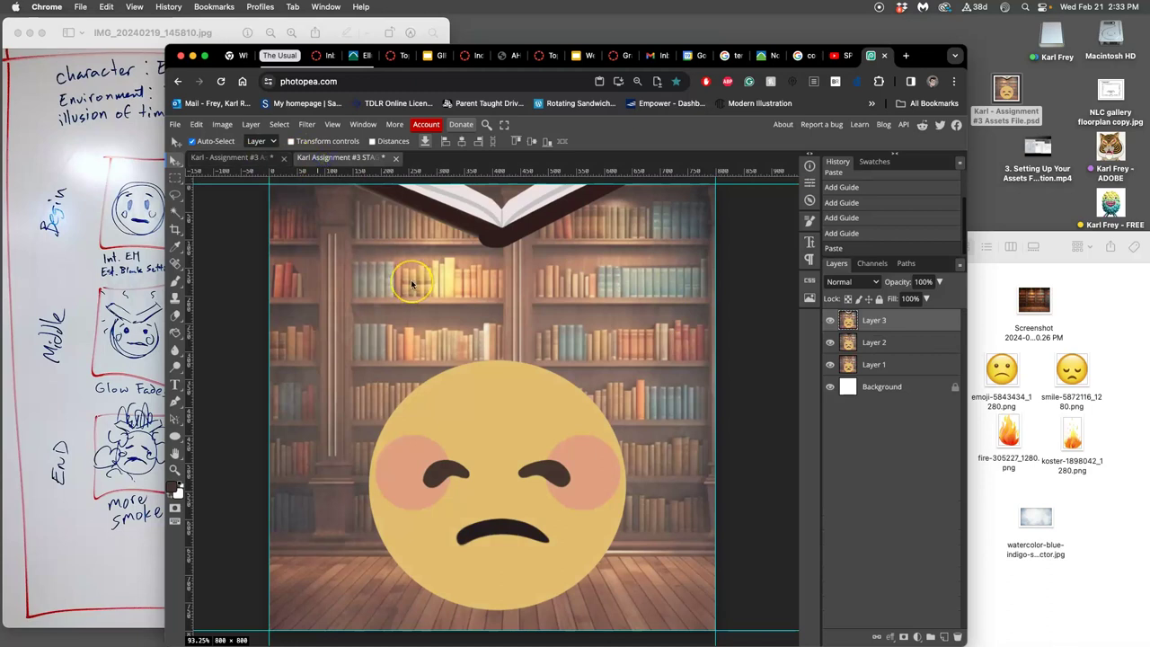
pyautogui.press('super+v')
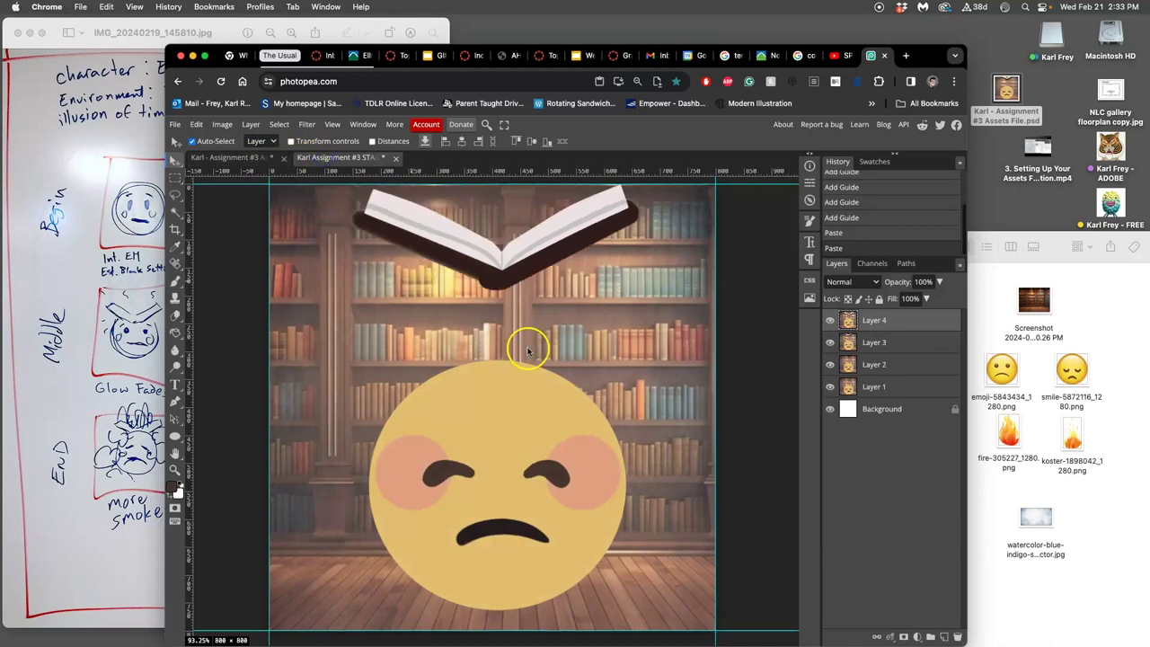
# Toggle Layers 1–4 on and off to compare mouths and books across frames.
pyautogui.click(830, 320)
pyautogui.click(830, 342)
pyautogui.click(830, 365)
pyautogui.click(830, 365)
pyautogui.click(830, 365)
pyautogui.click(830, 364)
pyautogui.click(830, 342)
pyautogui.click(830, 320)
pyautogui.click(830, 320)
pyautogui.click(830, 342)
pyautogui.click(830, 365)
pyautogui.click(830, 364)
pyautogui.click(830, 342)
pyautogui.click(830, 319)
pyautogui.click(831, 320)
pyautogui.click(830, 342)
pyautogui.click(830, 365)
pyautogui.click(830, 387)
pyautogui.click(830, 387)
pyautogui.click(830, 365)
pyautogui.click(830, 342)
pyautogui.click(830, 320)
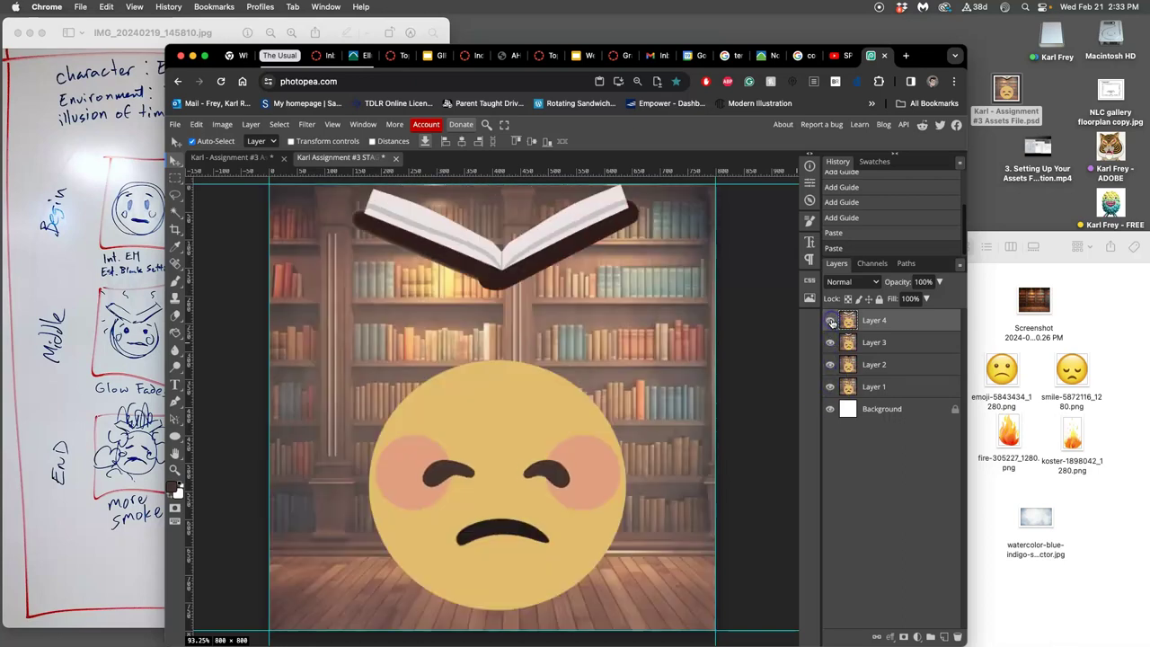
# Flick Layer 4 against Layer 3 to compare book sizes, ending with Layer 4 visible.
pyautogui.click(830, 320)
pyautogui.click(830, 322)
pyautogui.click(830, 320)
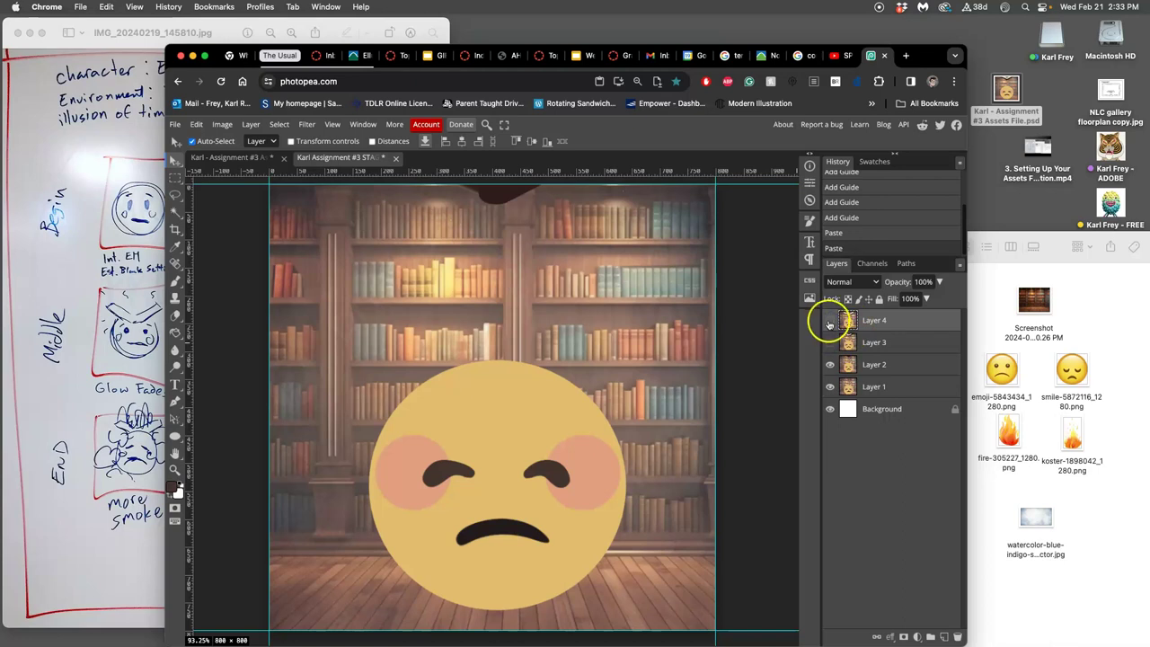
pyautogui.click(830, 321)
pyautogui.click(830, 320)
pyautogui.click(830, 320)
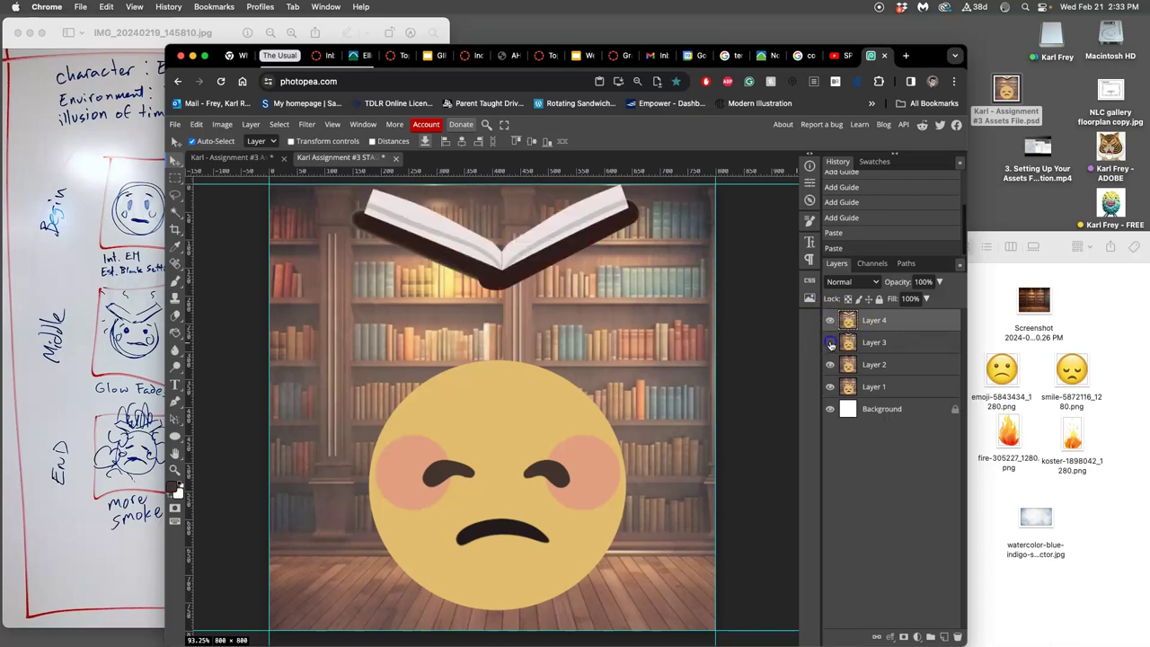
pyautogui.click(830, 321)
pyautogui.click(830, 321)
pyautogui.click(830, 321)
pyautogui.click(830, 320)
pyautogui.click(831, 321)
pyautogui.click(830, 321)
pyautogui.click(830, 321)
pyautogui.click(830, 342)
pyautogui.click(830, 386)
pyautogui.click(830, 364)
pyautogui.click(830, 342)
pyautogui.click(830, 320)
pyautogui.click(830, 320)
pyautogui.click(830, 342)
pyautogui.click(829, 364)
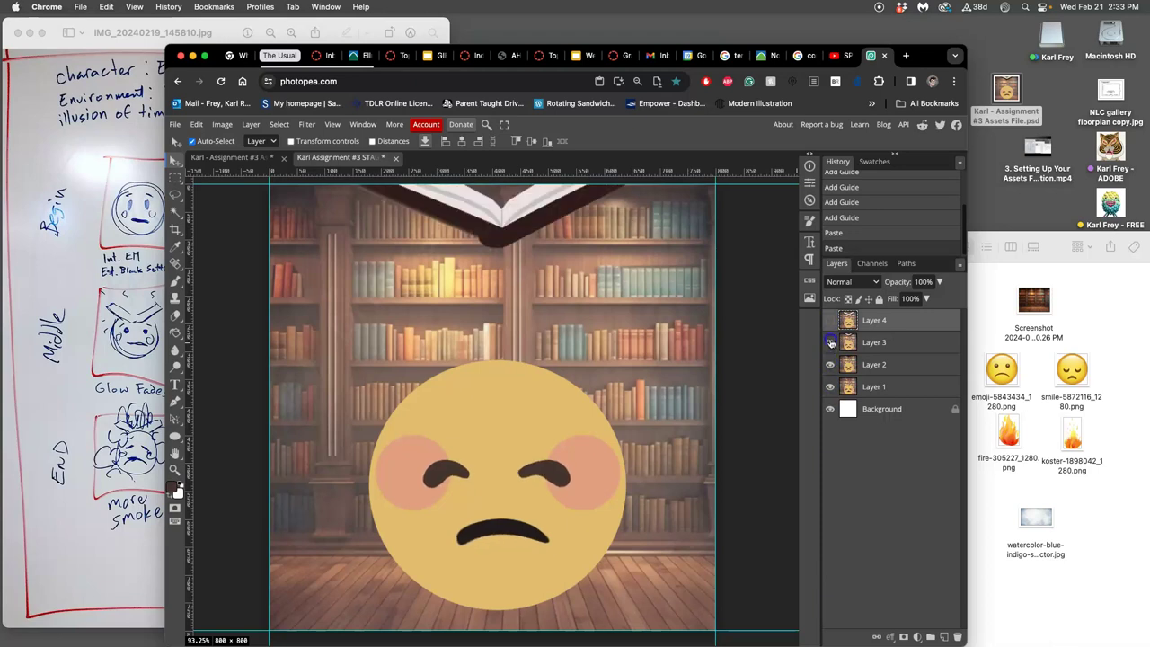
pyautogui.click(830, 320)
pyautogui.click(893, 320)
# Save the STAGE file as a .psd to the Desktop.
pyautogui.press('super+s')
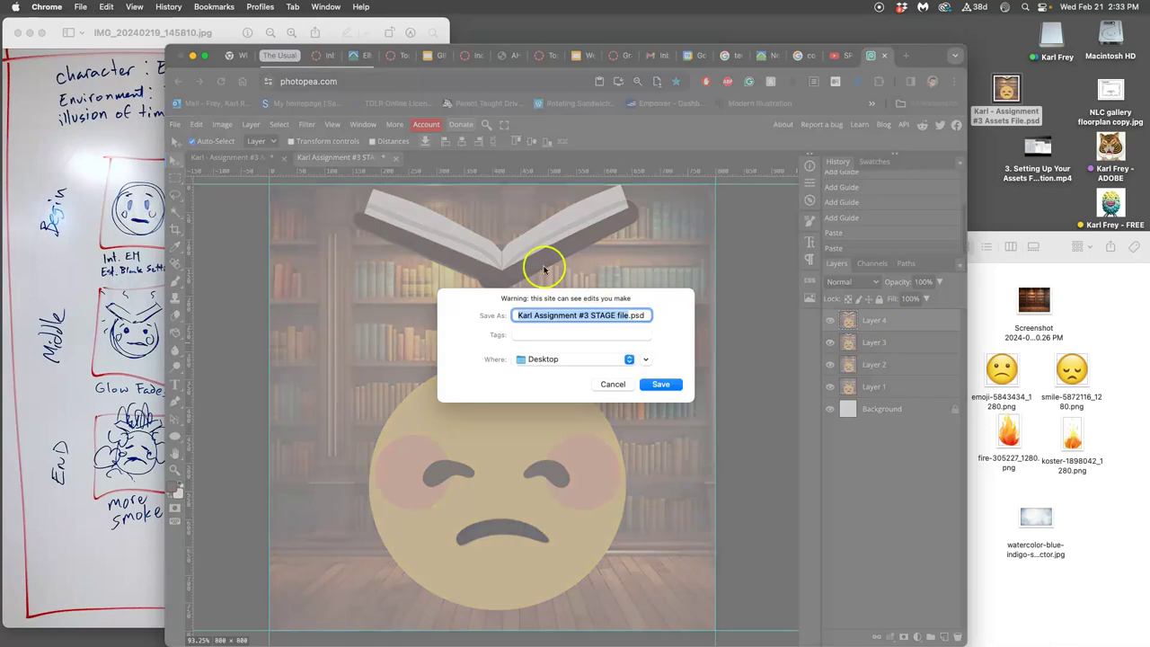
pyautogui.click(660, 385)
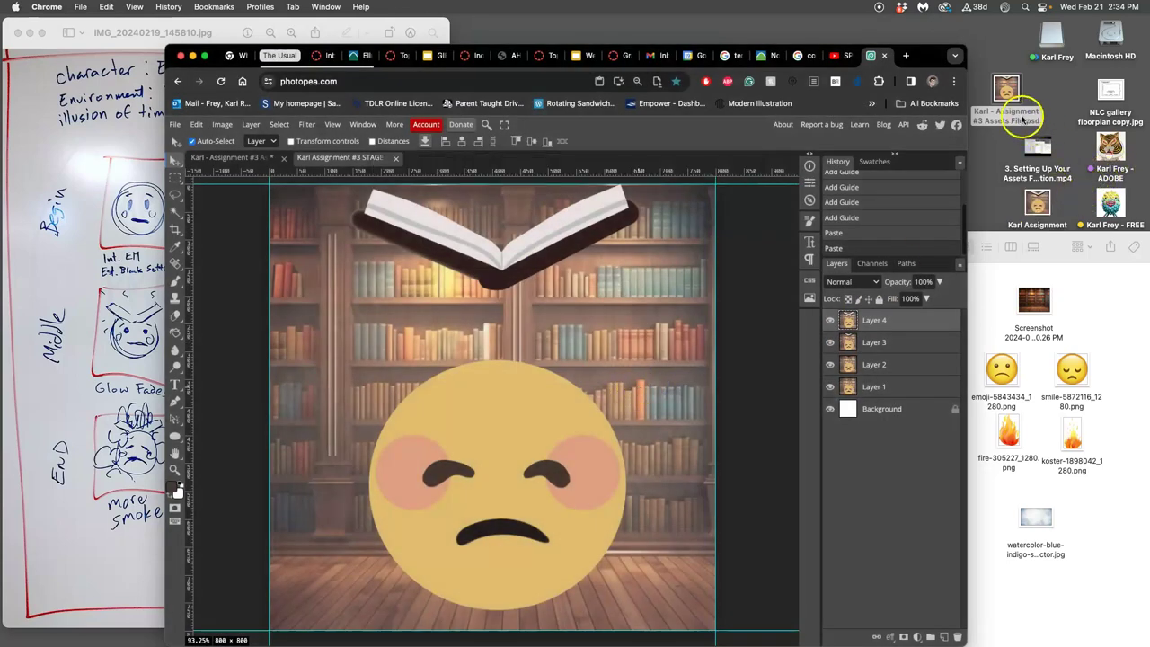
pyautogui.moveTo(1038, 202); pyautogui.dragTo(1016, 205)
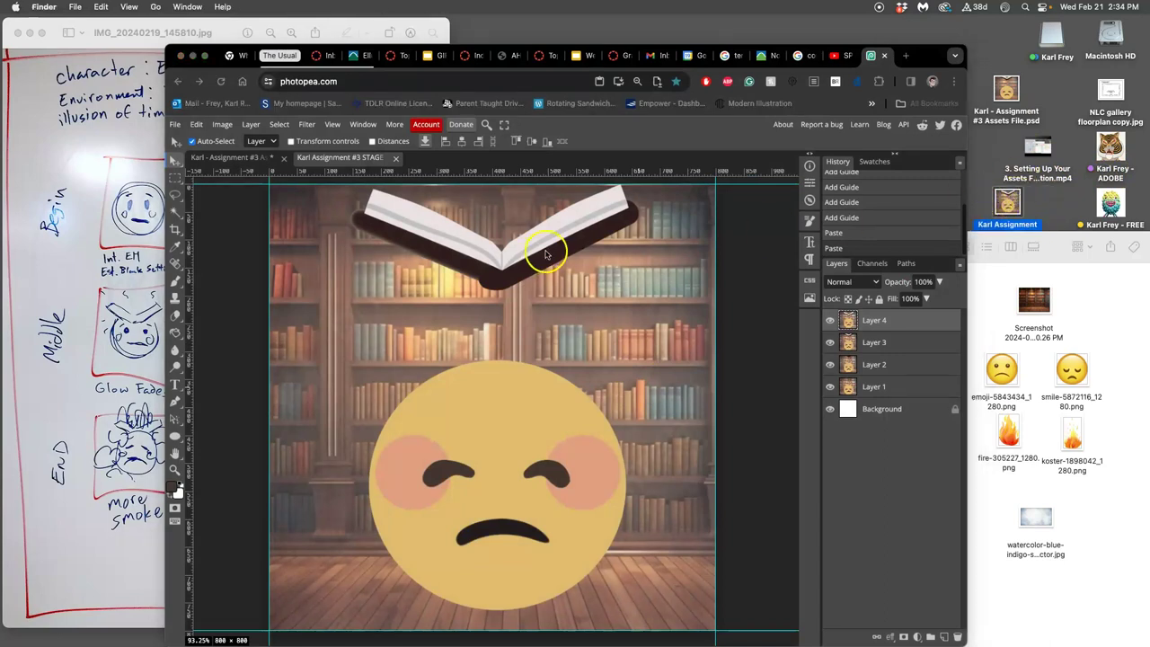
# Back in the assets document, select the merged Book layer and clear the selection.
pyautogui.click(230, 158)
pyautogui.click(258, 159)
pyautogui.click(888, 326)
pyautogui.press('super+d')
# Delete the merged Book layer, then show Book copy 3 and hide Book copy 4.
pyautogui.press('Delete')
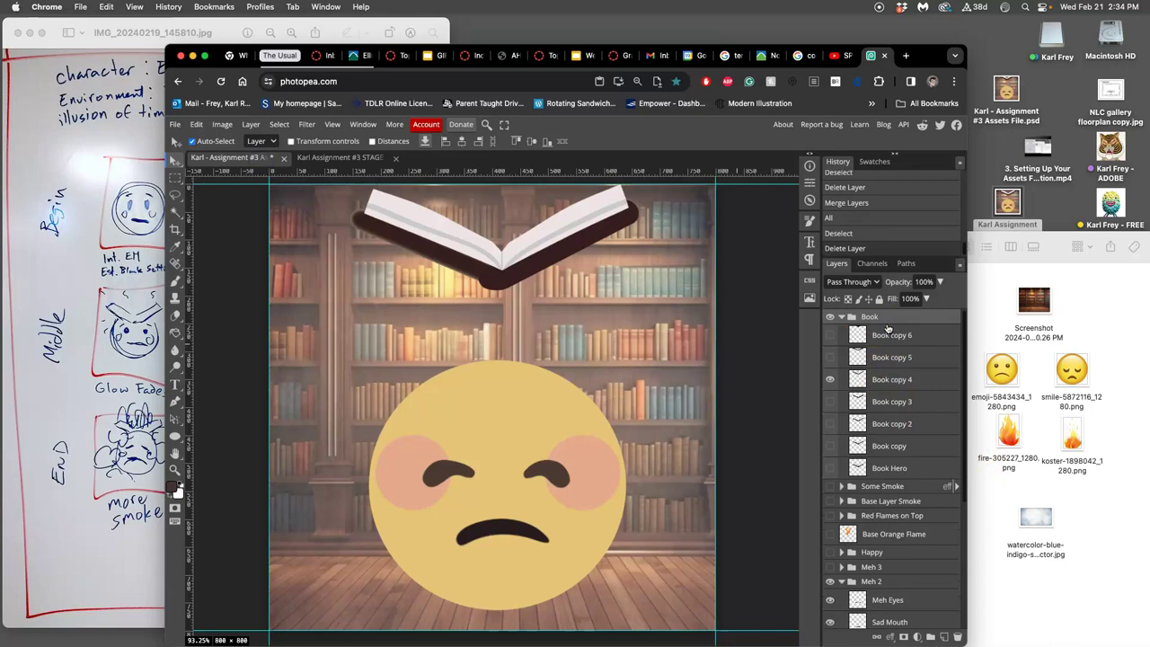
pyautogui.moveTo(888, 329); pyautogui.dragTo(843, 406)
pyautogui.click(831, 401)
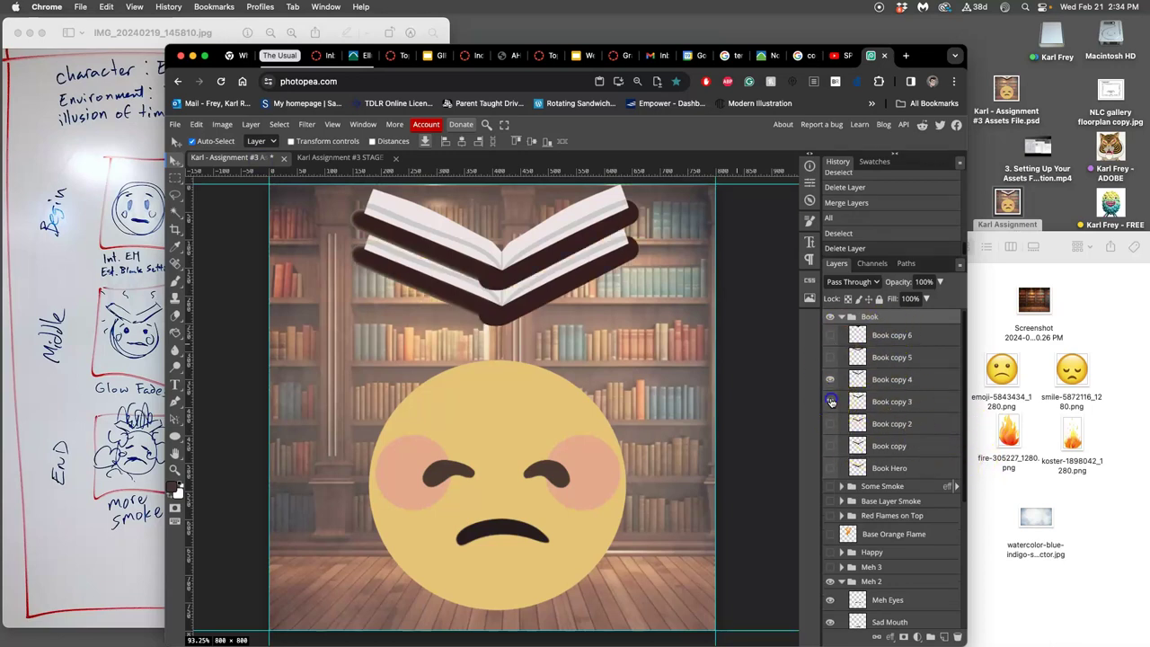
pyautogui.click(831, 380)
# Hide the Meh 2 face group and show the Meh 1 face group.
pyautogui.scroll(-3, 919, 472)
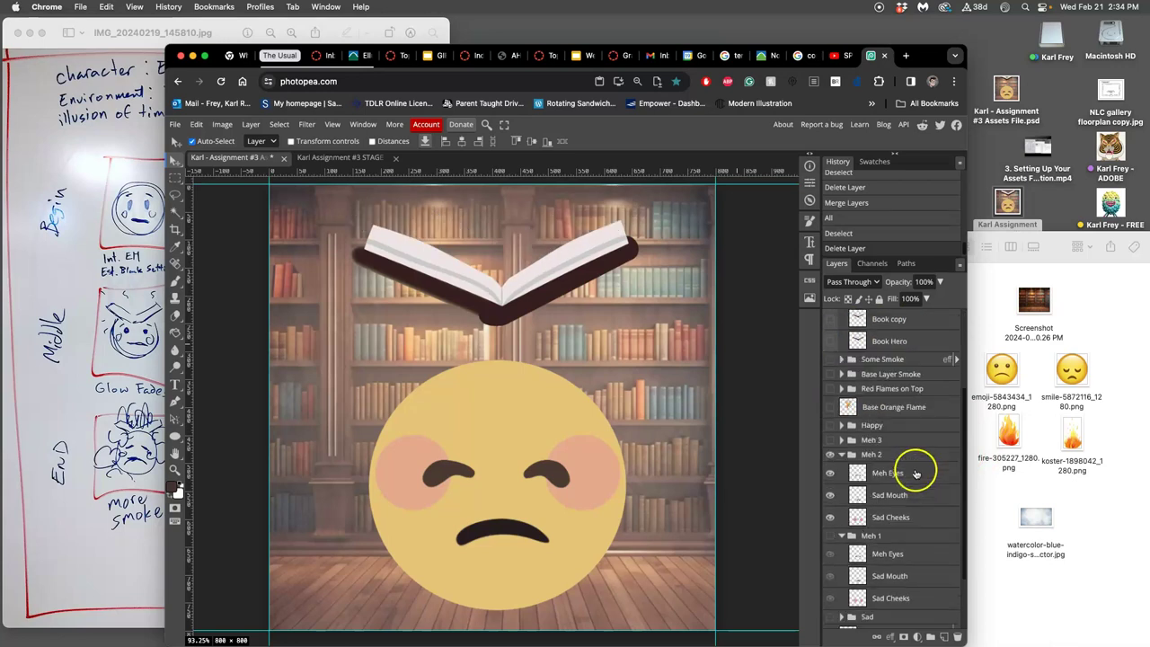
pyautogui.click(830, 454)
pyautogui.click(830, 535)
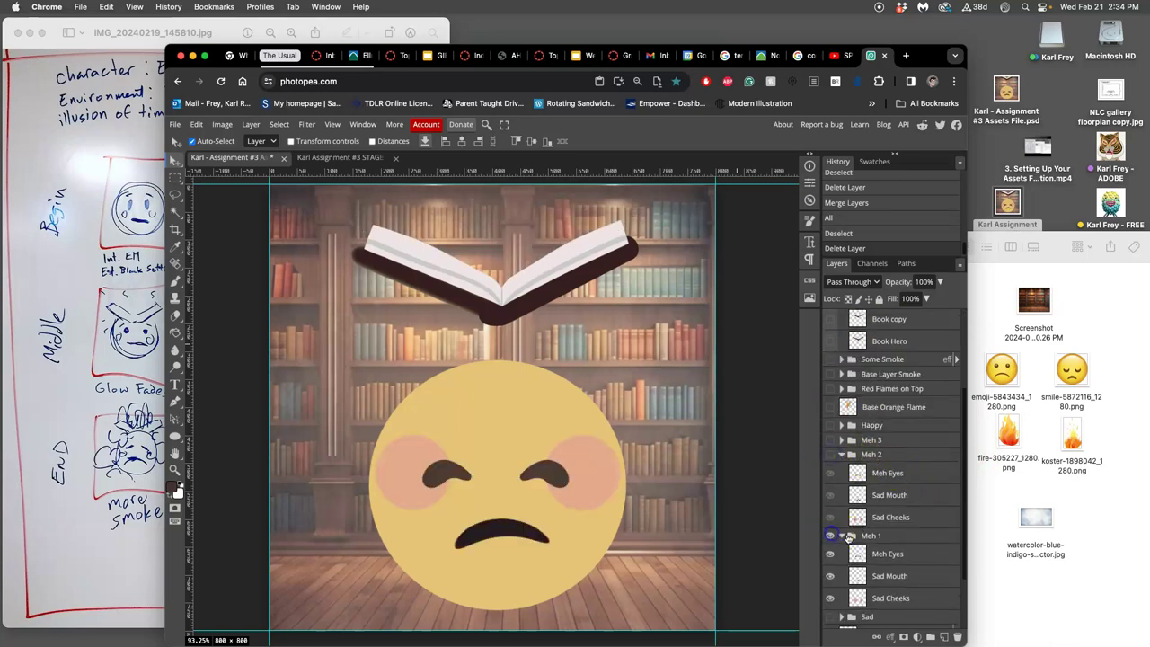
pyautogui.scroll(-1, 893, 513)
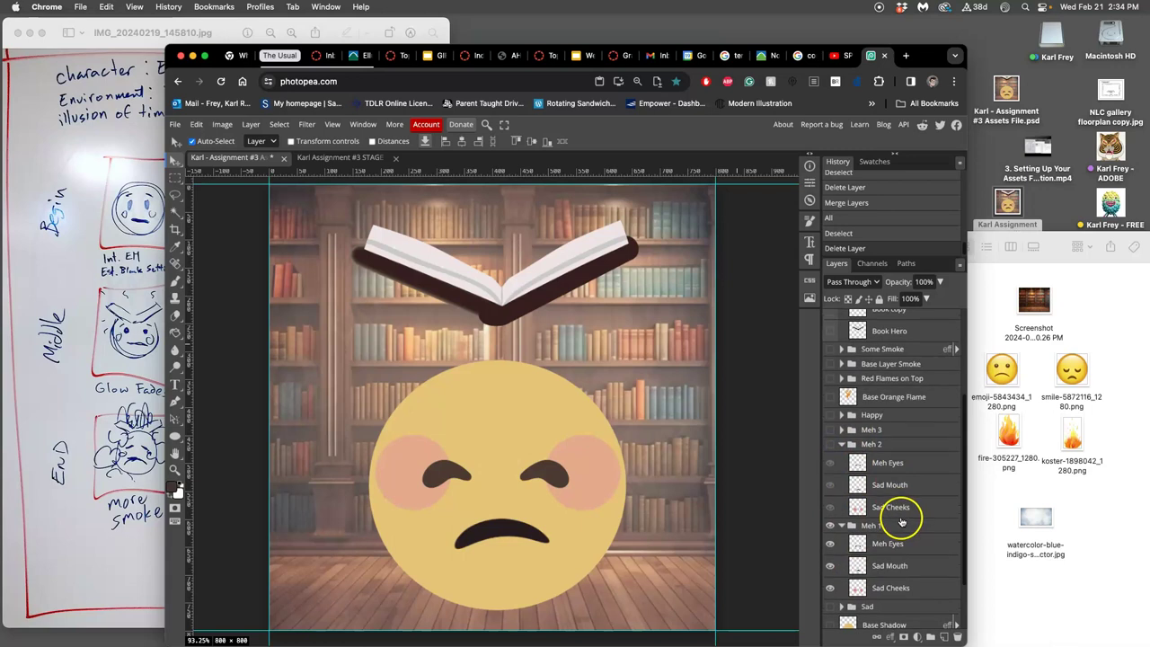
pyautogui.scroll(3, 889, 509)
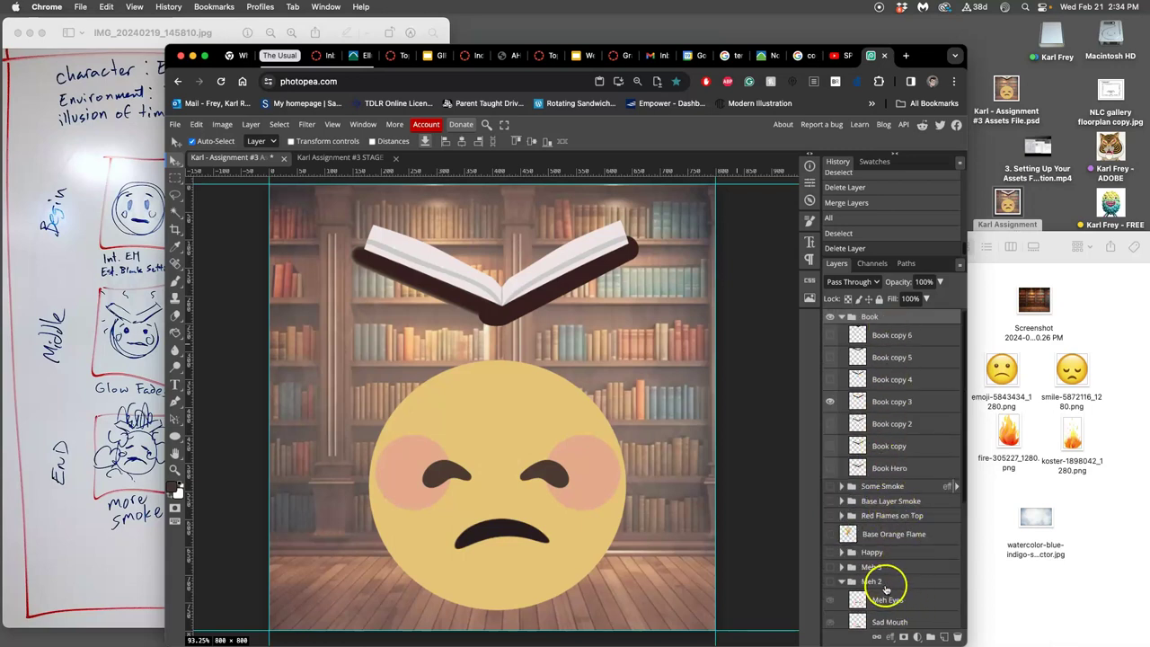
pyautogui.scroll(-5, 885, 588)
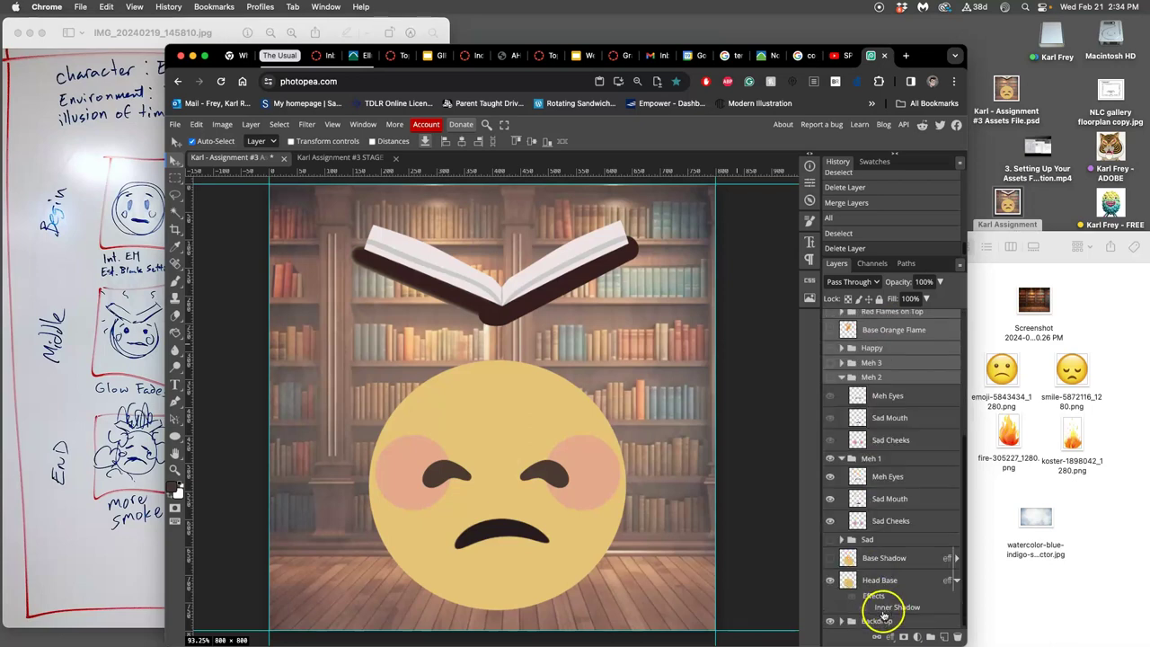
pyautogui.click(895, 621)
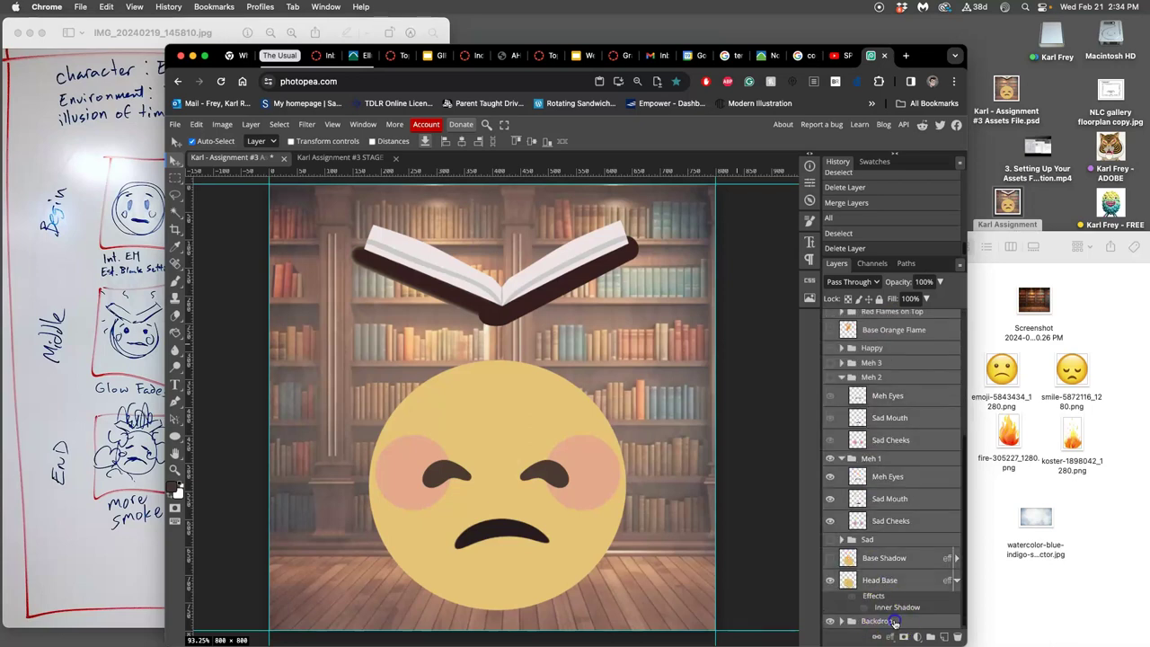
pyautogui.scroll(5, 903, 551)
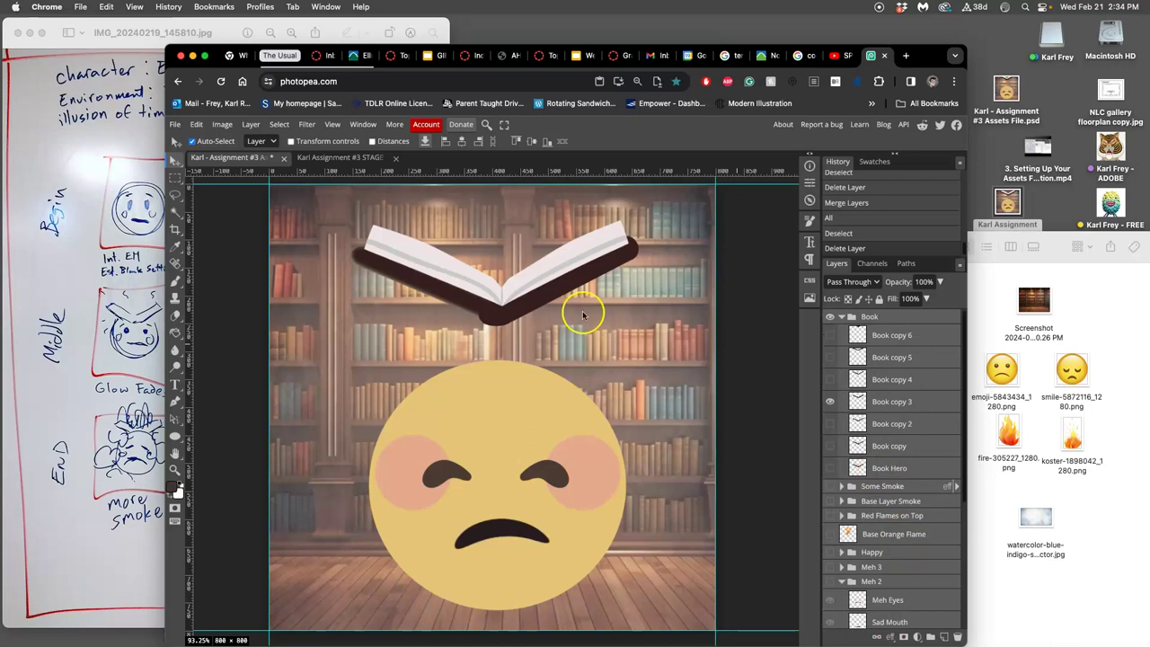
# Merge the Book copy 3 and Meh 1 frame and paste it into STAGE as Layer 5.
pyautogui.click(250, 127)
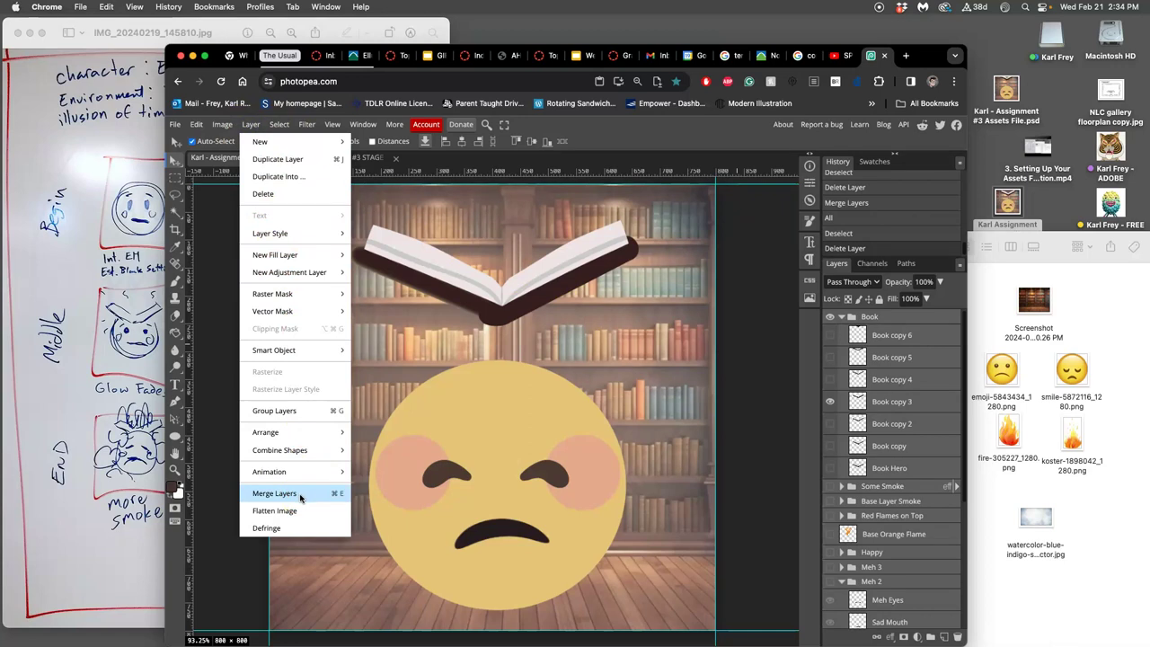
pyautogui.click(296, 493)
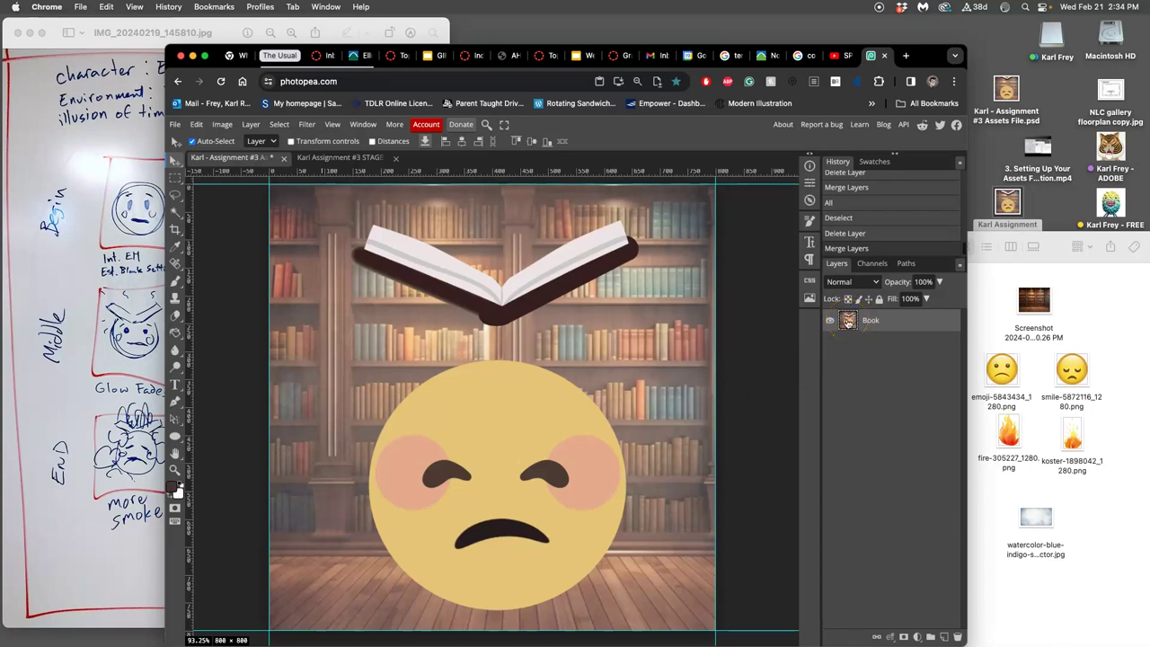
pyautogui.press('super+a')
pyautogui.click(369, 158)
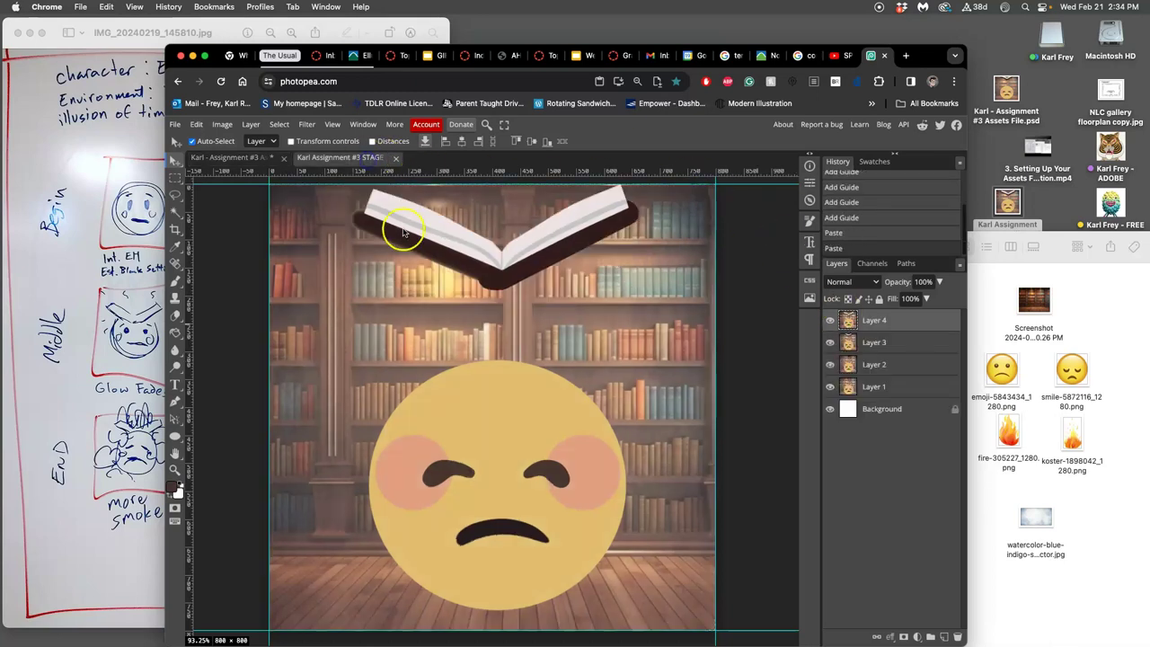
pyautogui.press('super+v')
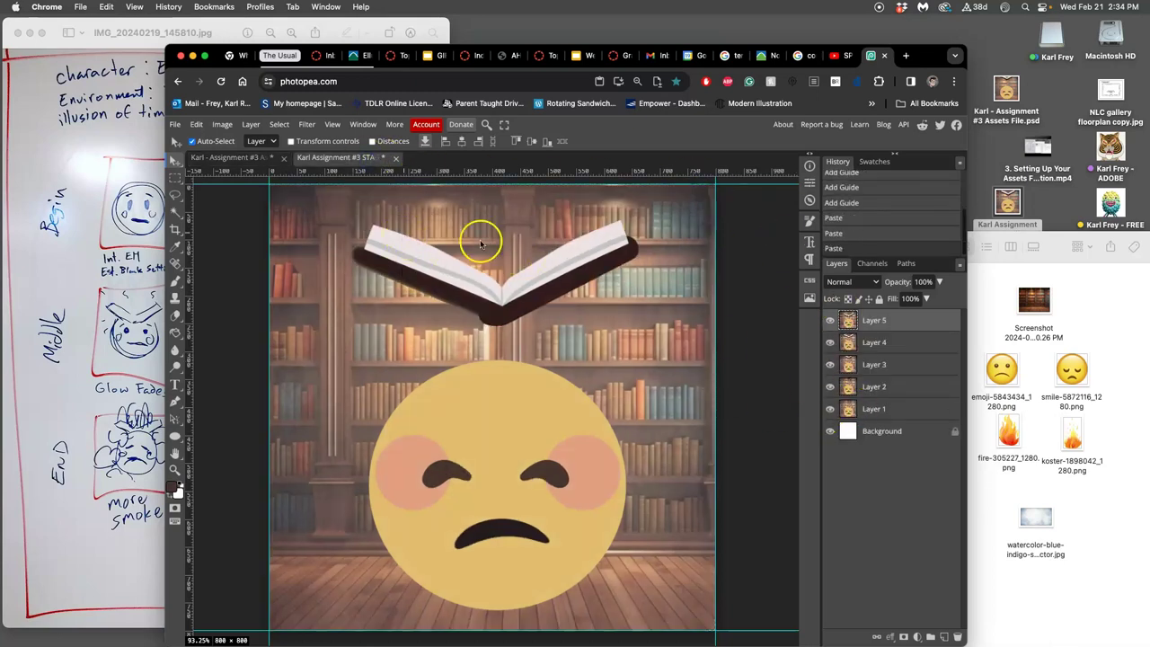
pyautogui.click(250, 155)
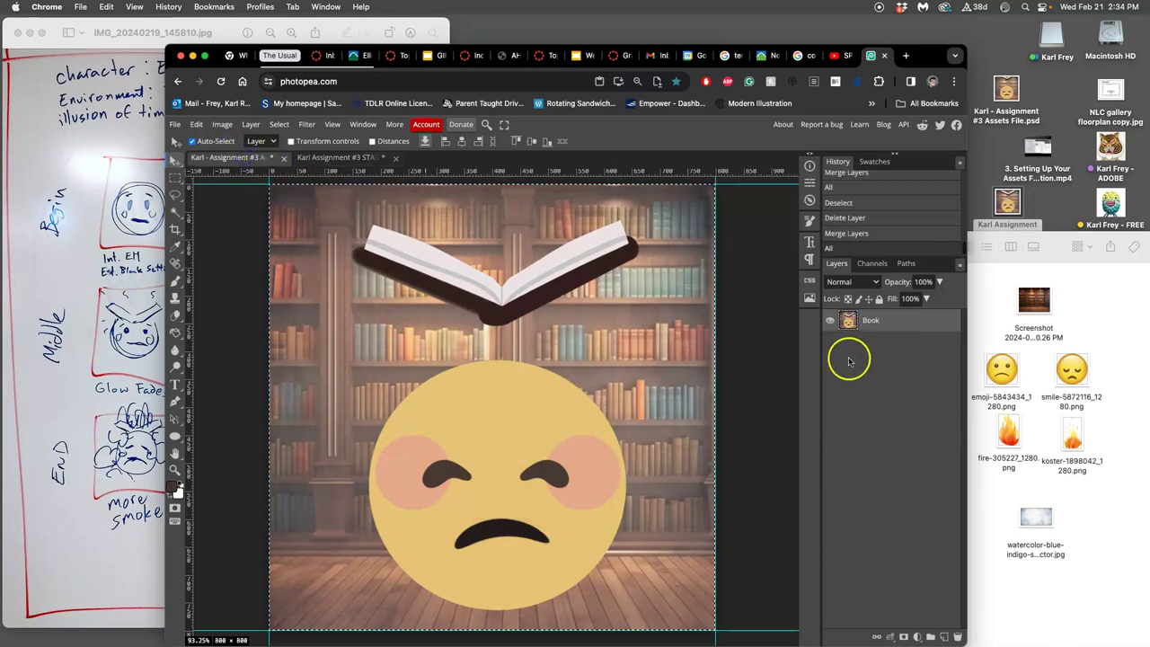
# Revert History to before the merge, then merge the visible layers into a new Book layer.
pyautogui.click(859, 234)
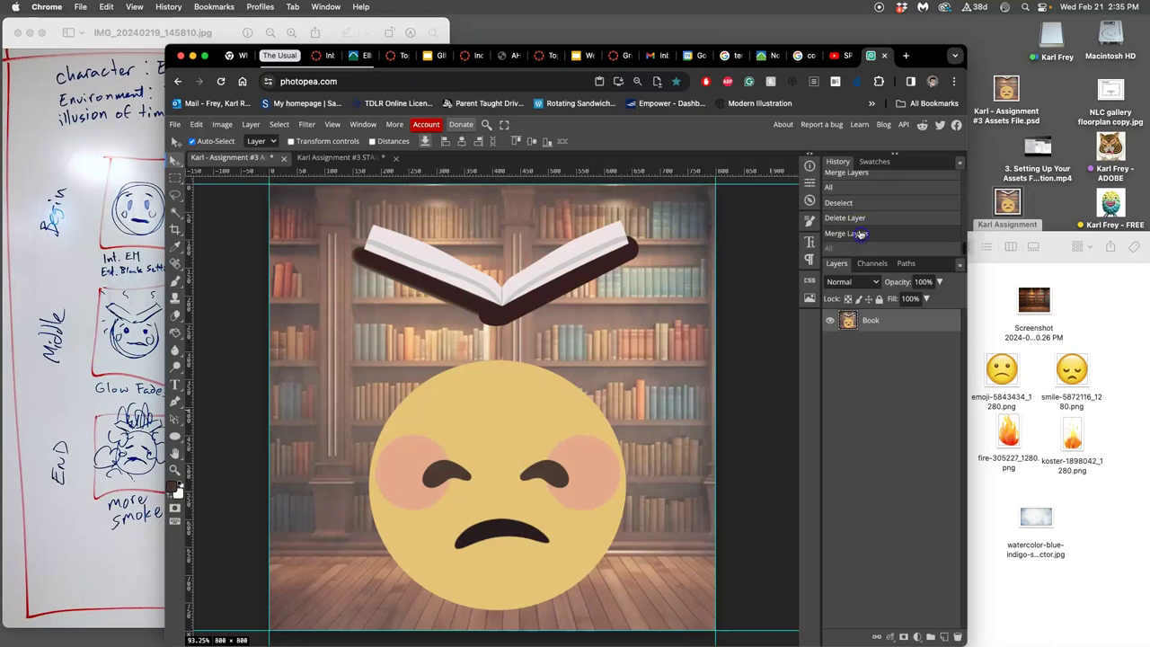
pyautogui.click(858, 219)
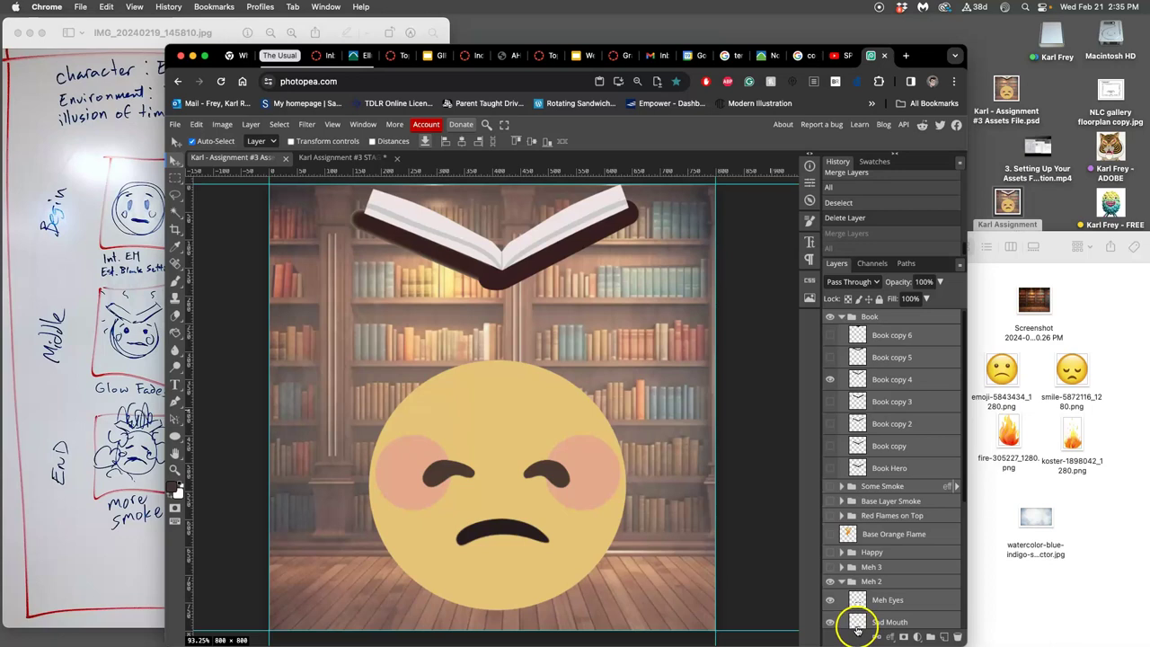
pyautogui.click(251, 124)
pyautogui.click(299, 493)
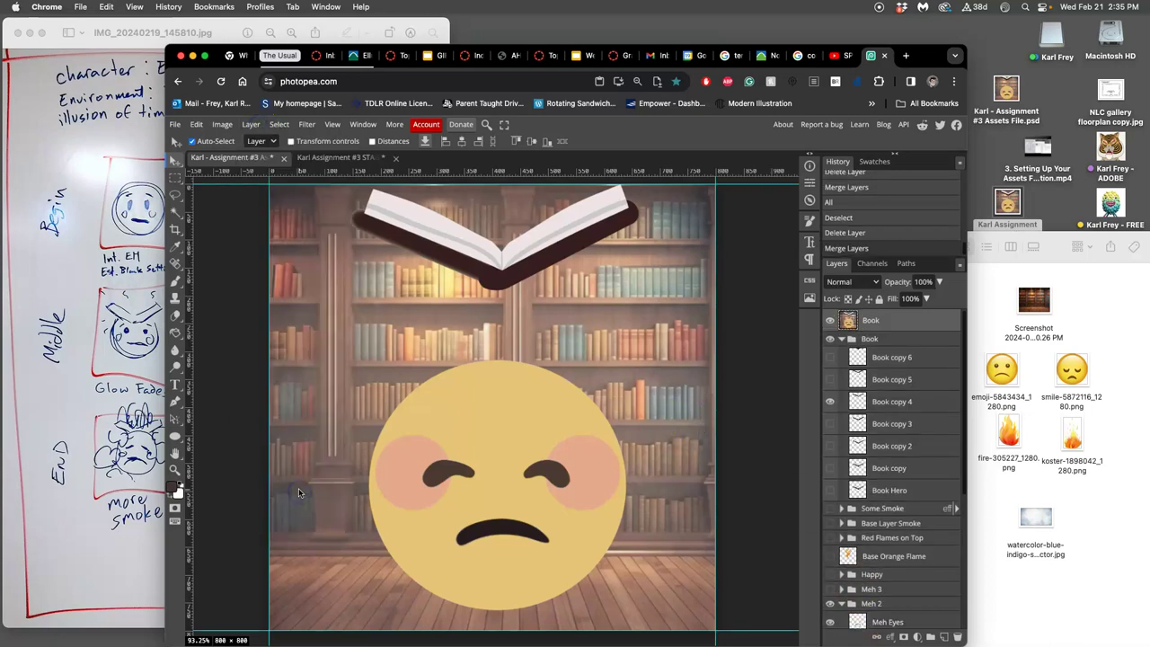